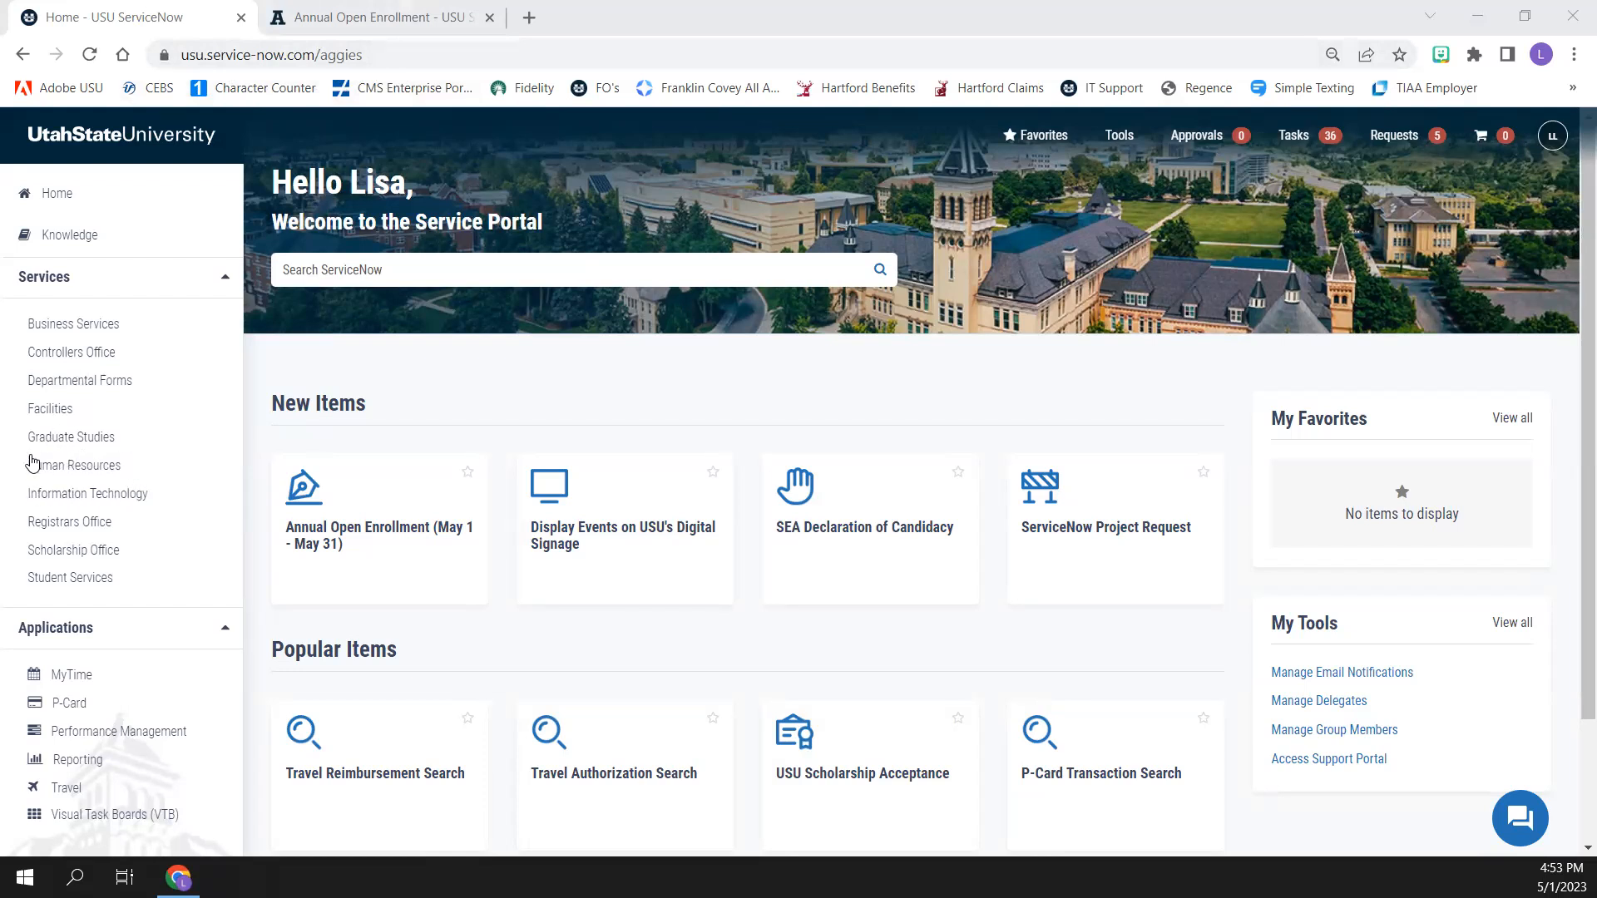
Open the Annual Open Enrollment form from the Benefit Enrollment category of Human Resources
click(91, 467)
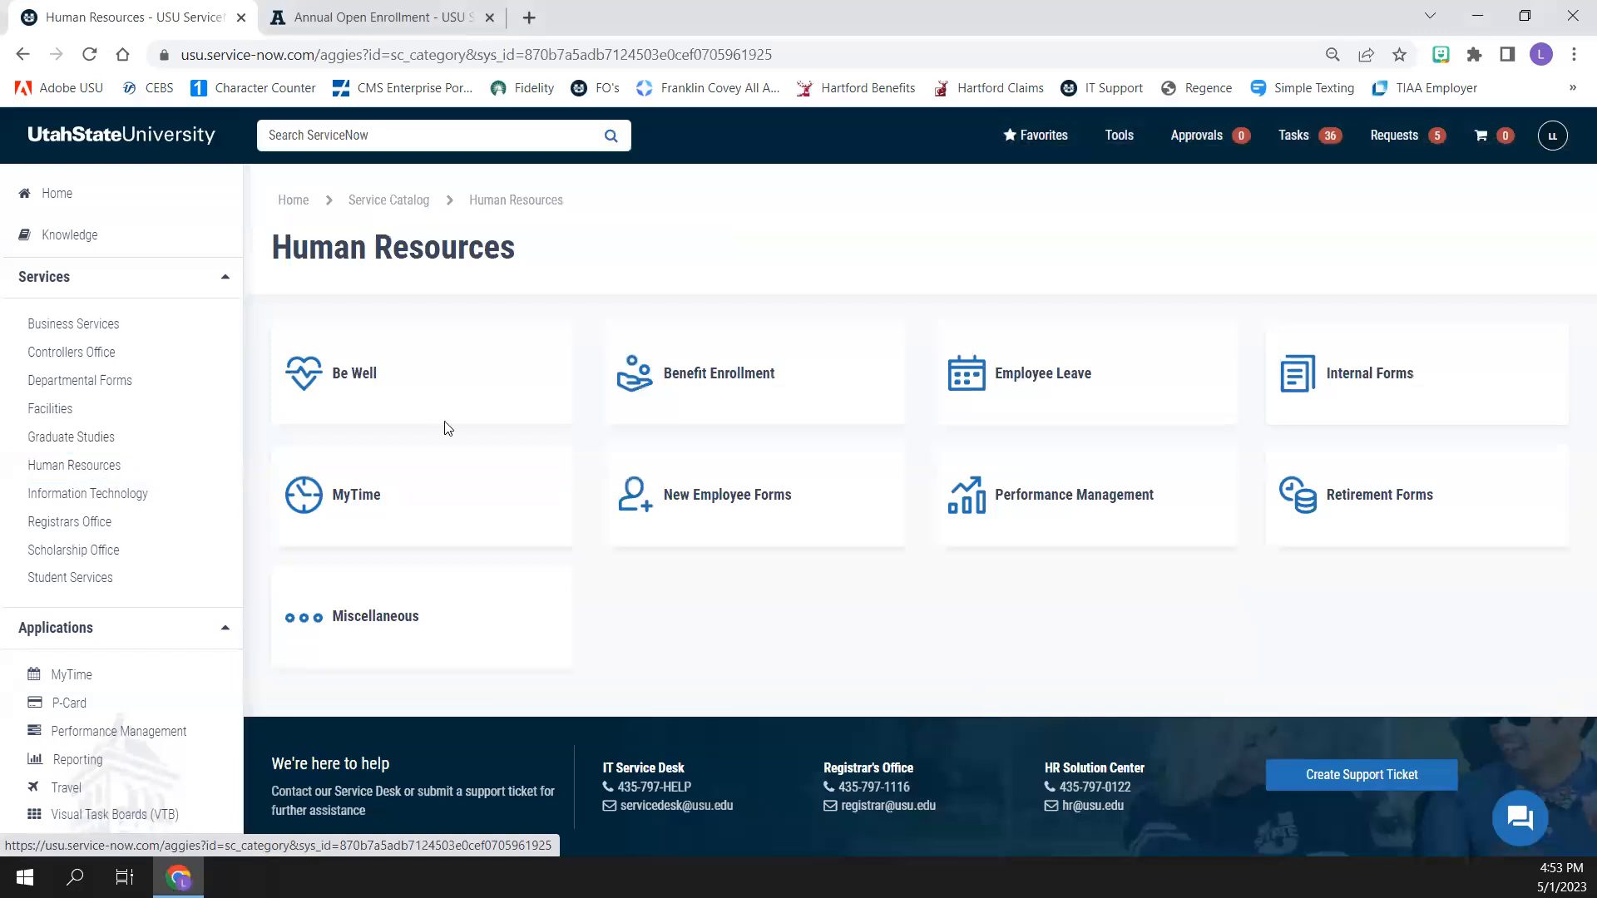
click(782, 376)
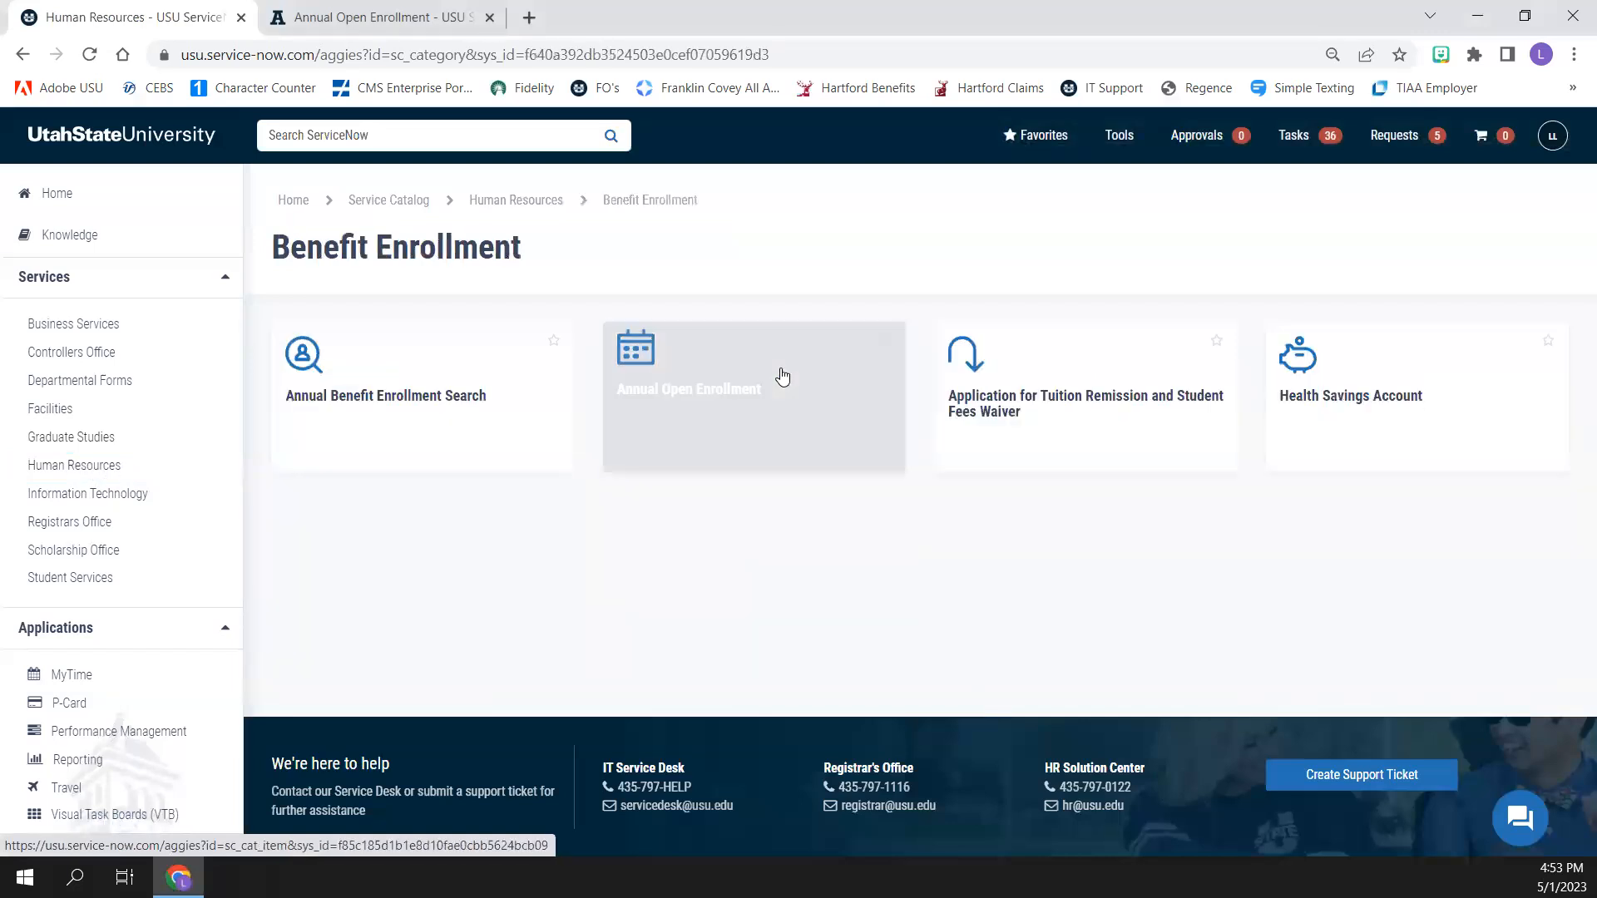
click(782, 376)
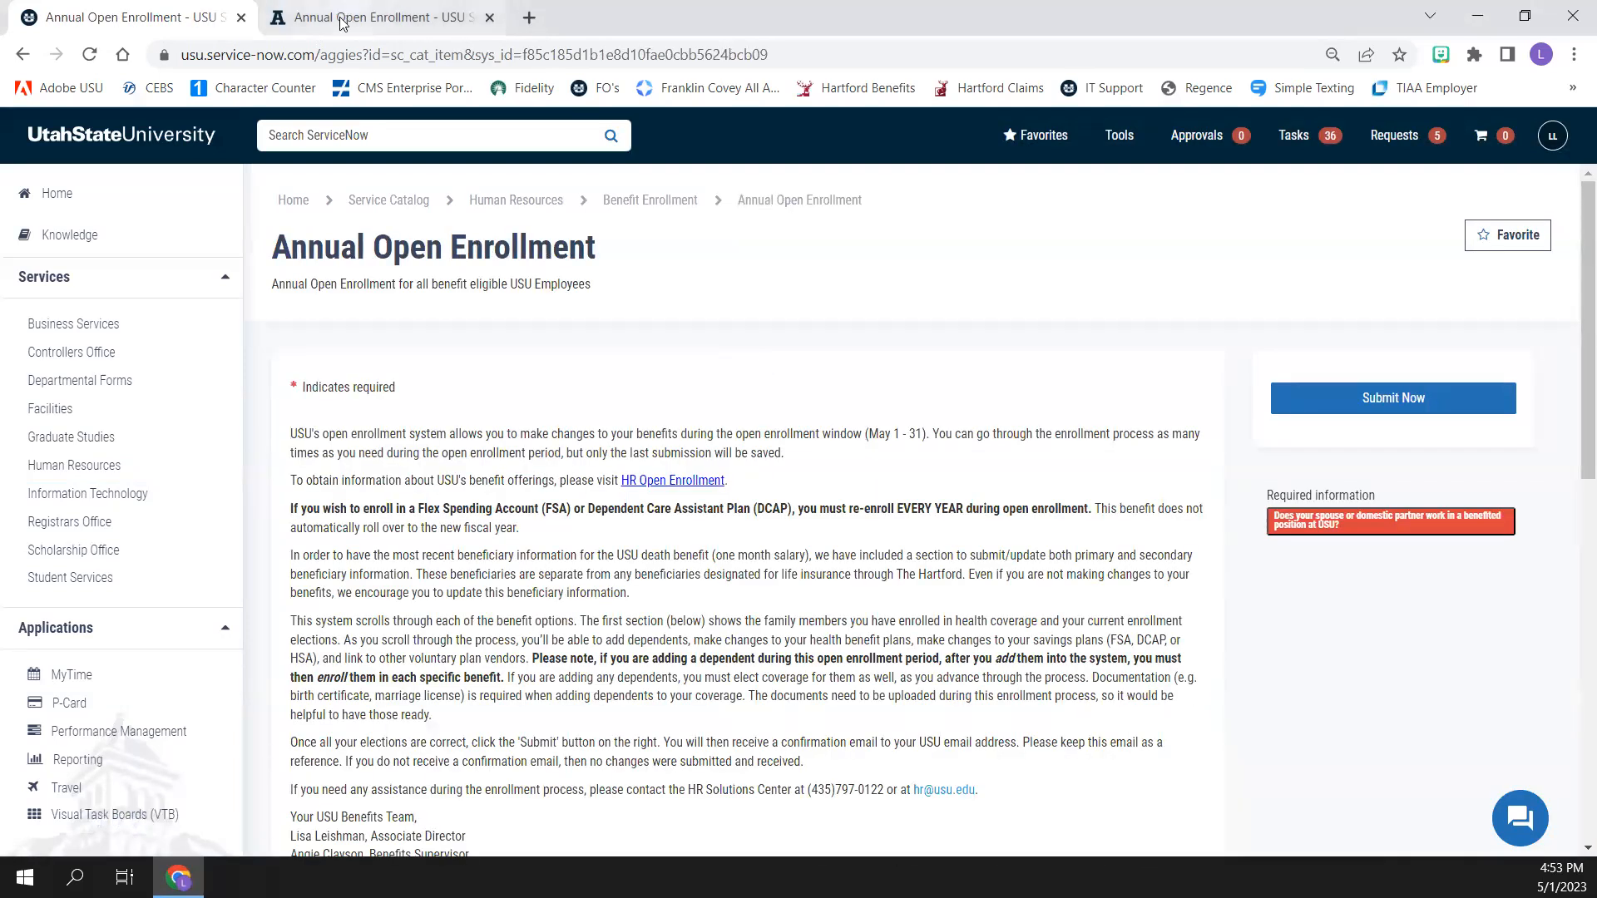
Switch to the other open Annual Open Enrollment page and answer No to the spouse or domestic partner benefited-position question
click(431, 10)
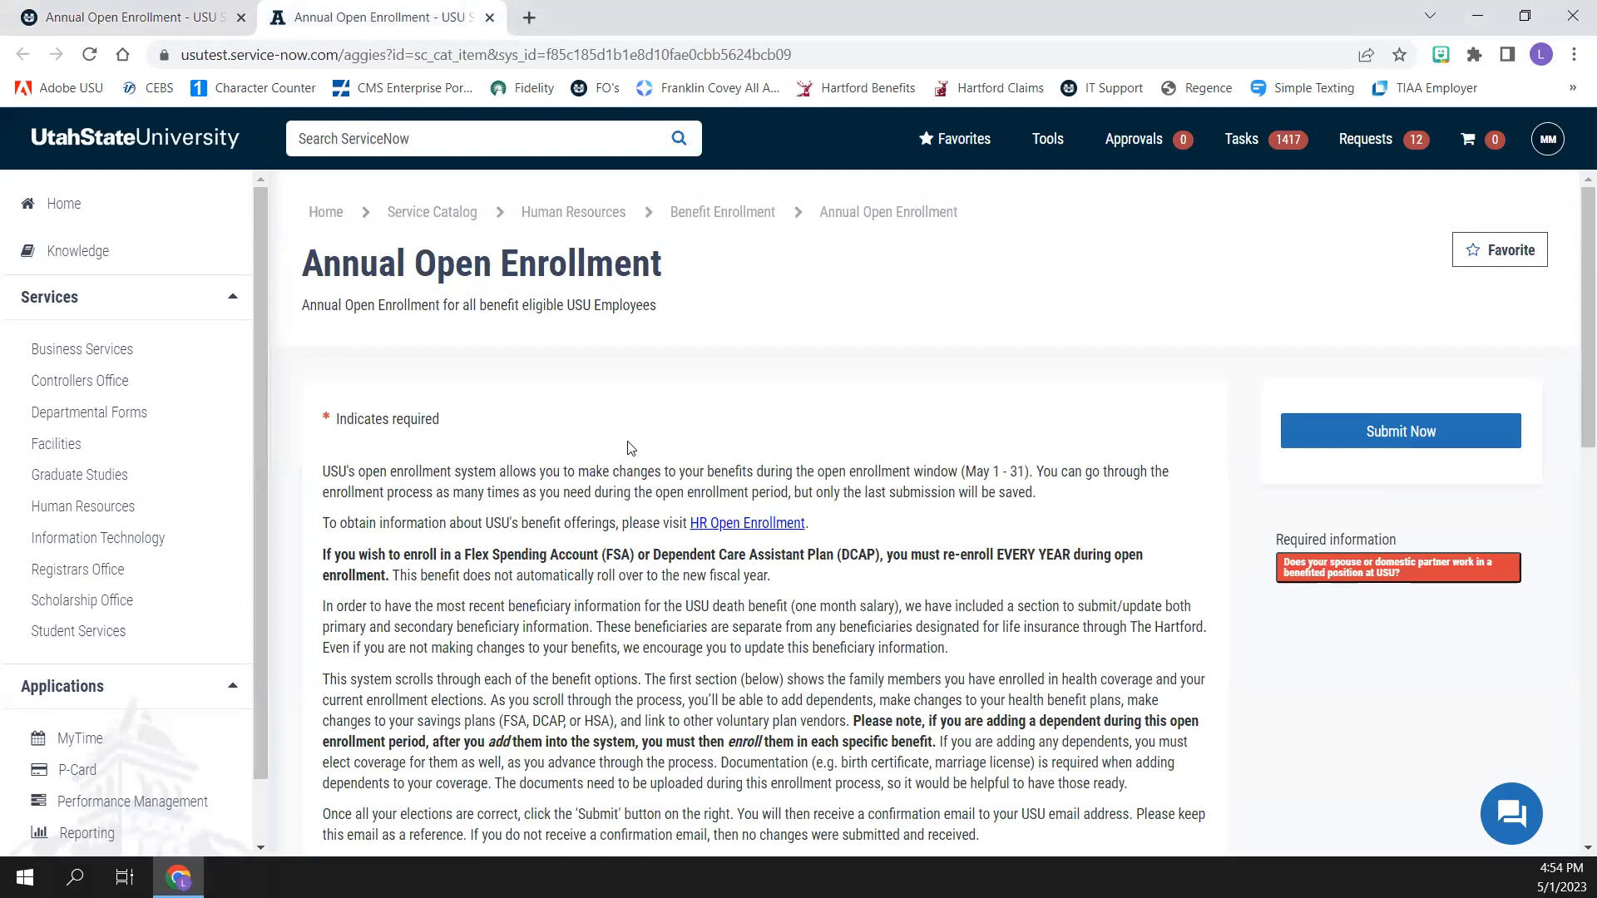
scroll(574, 714, down, 2)
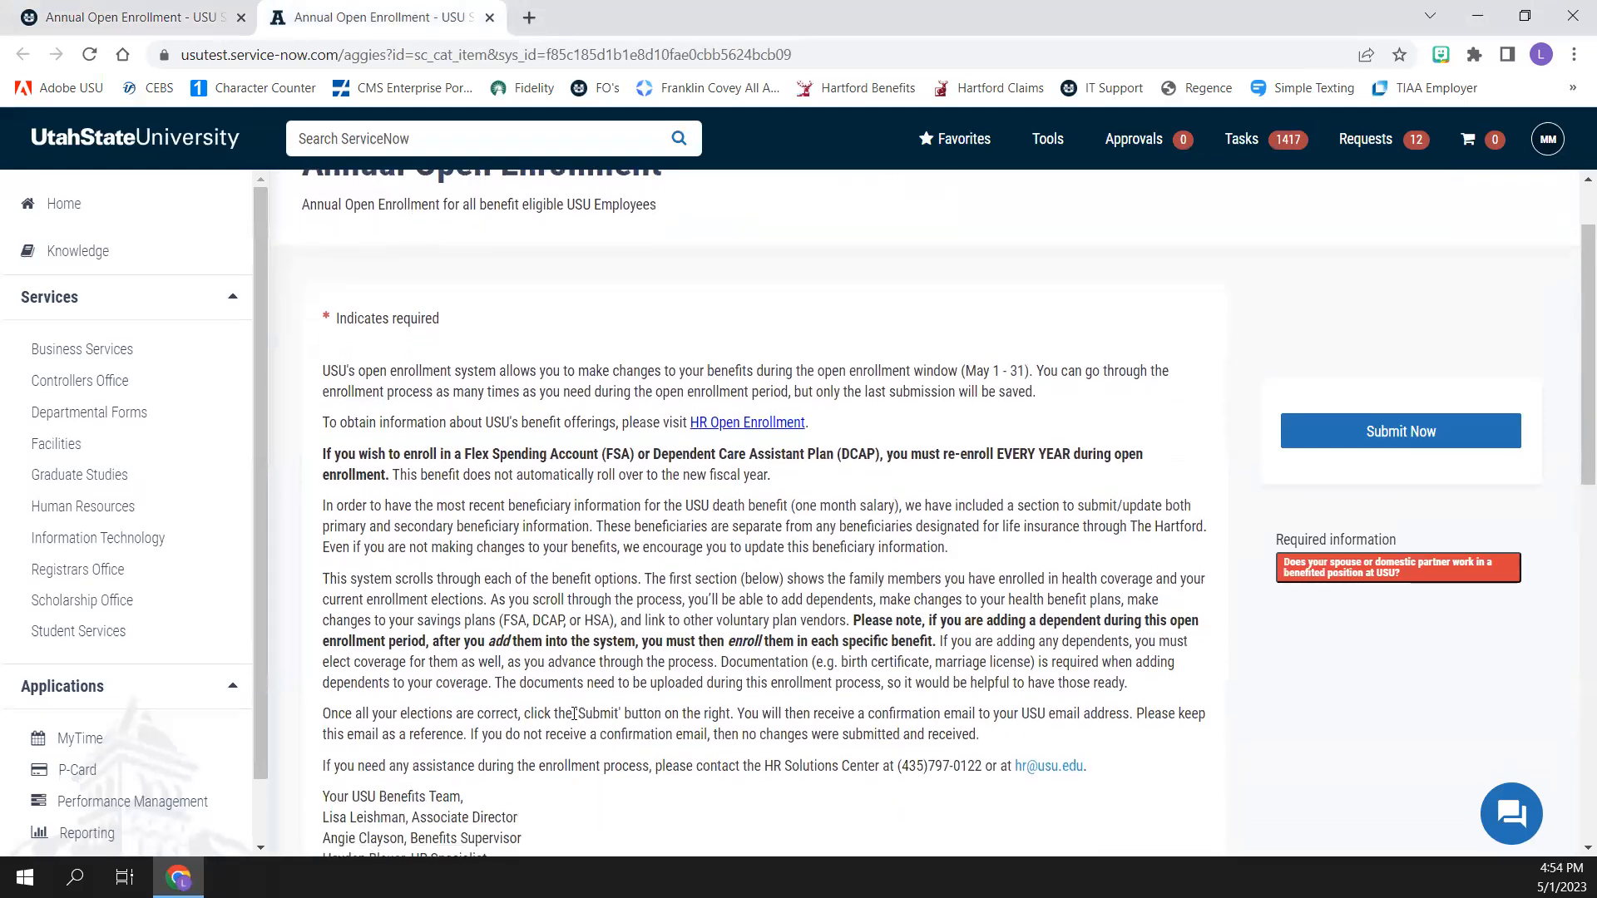
scroll(574, 714, down, 2)
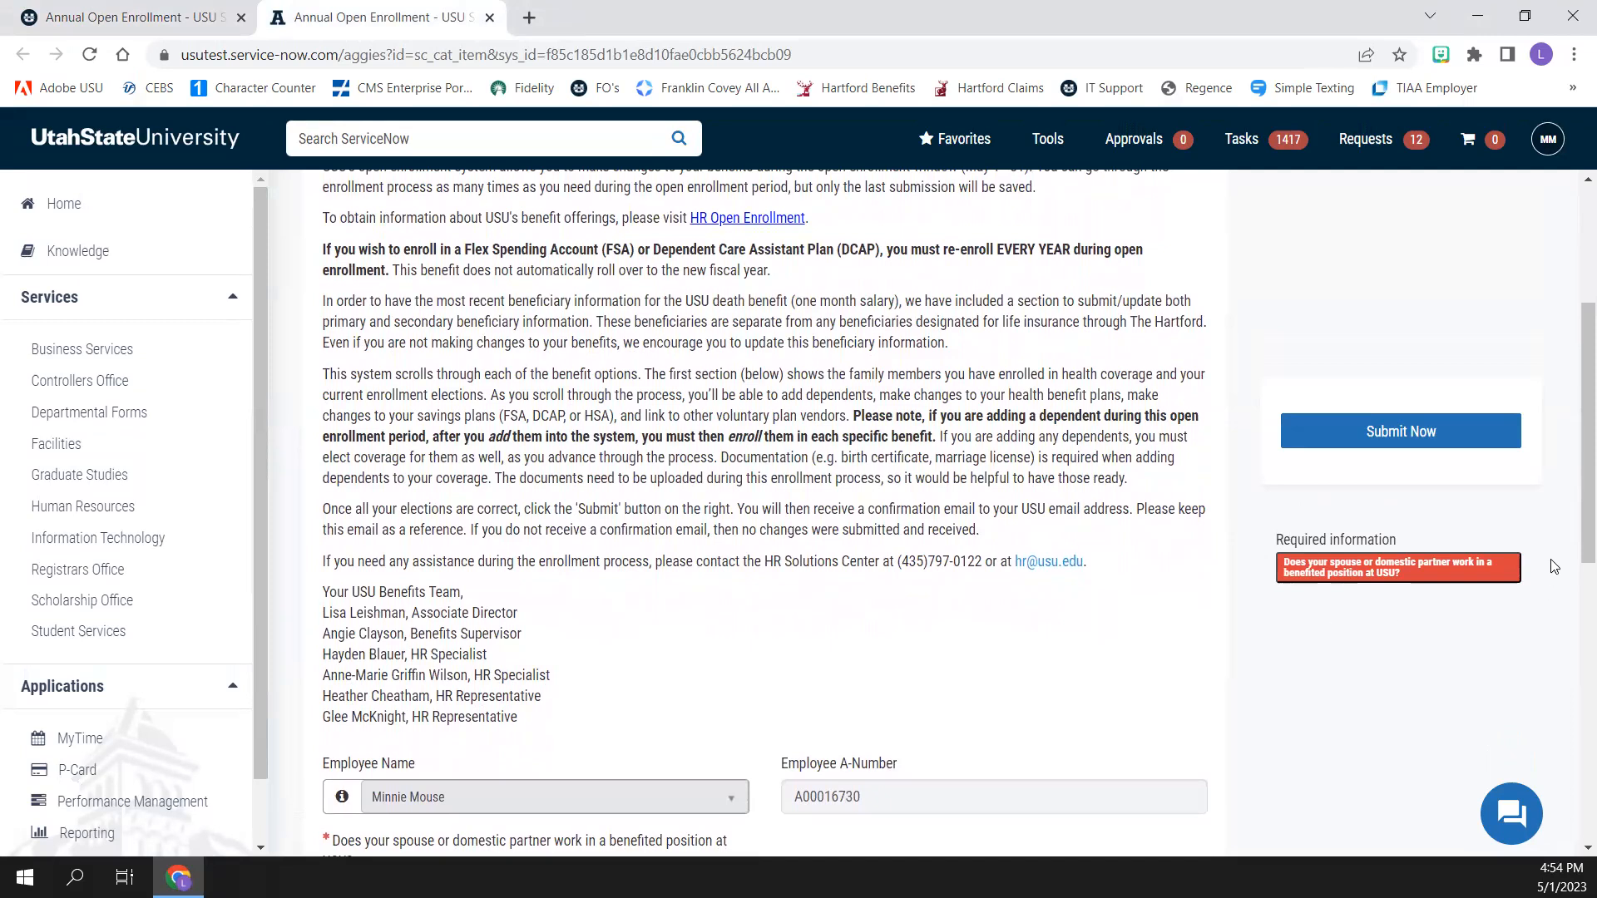
click(1326, 574)
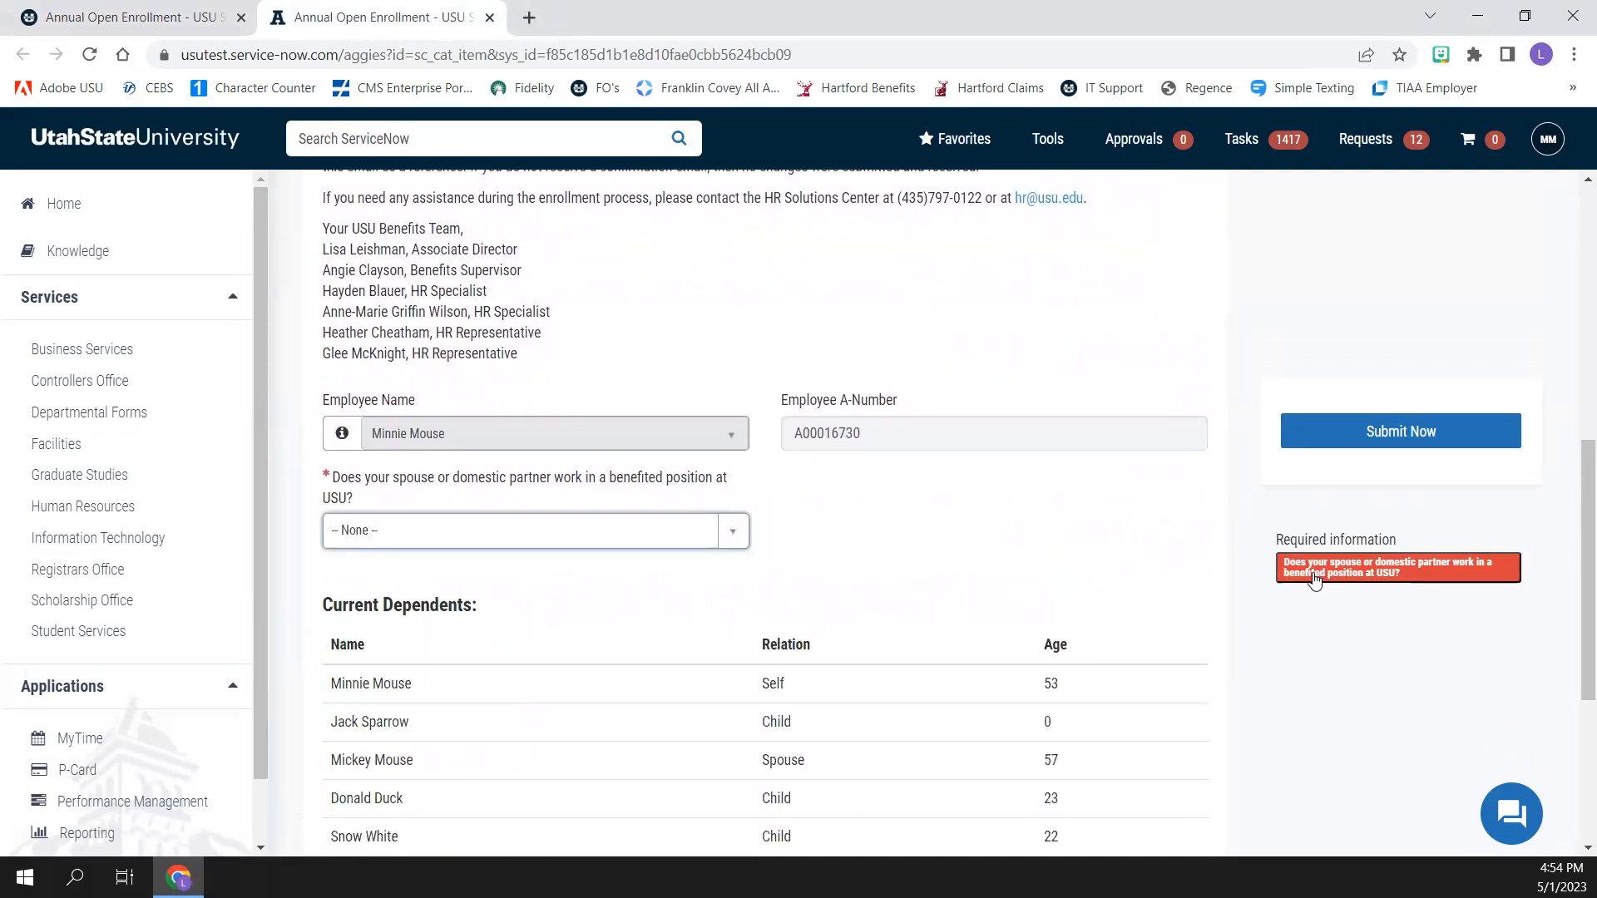
scroll(911, 606, down, 1)
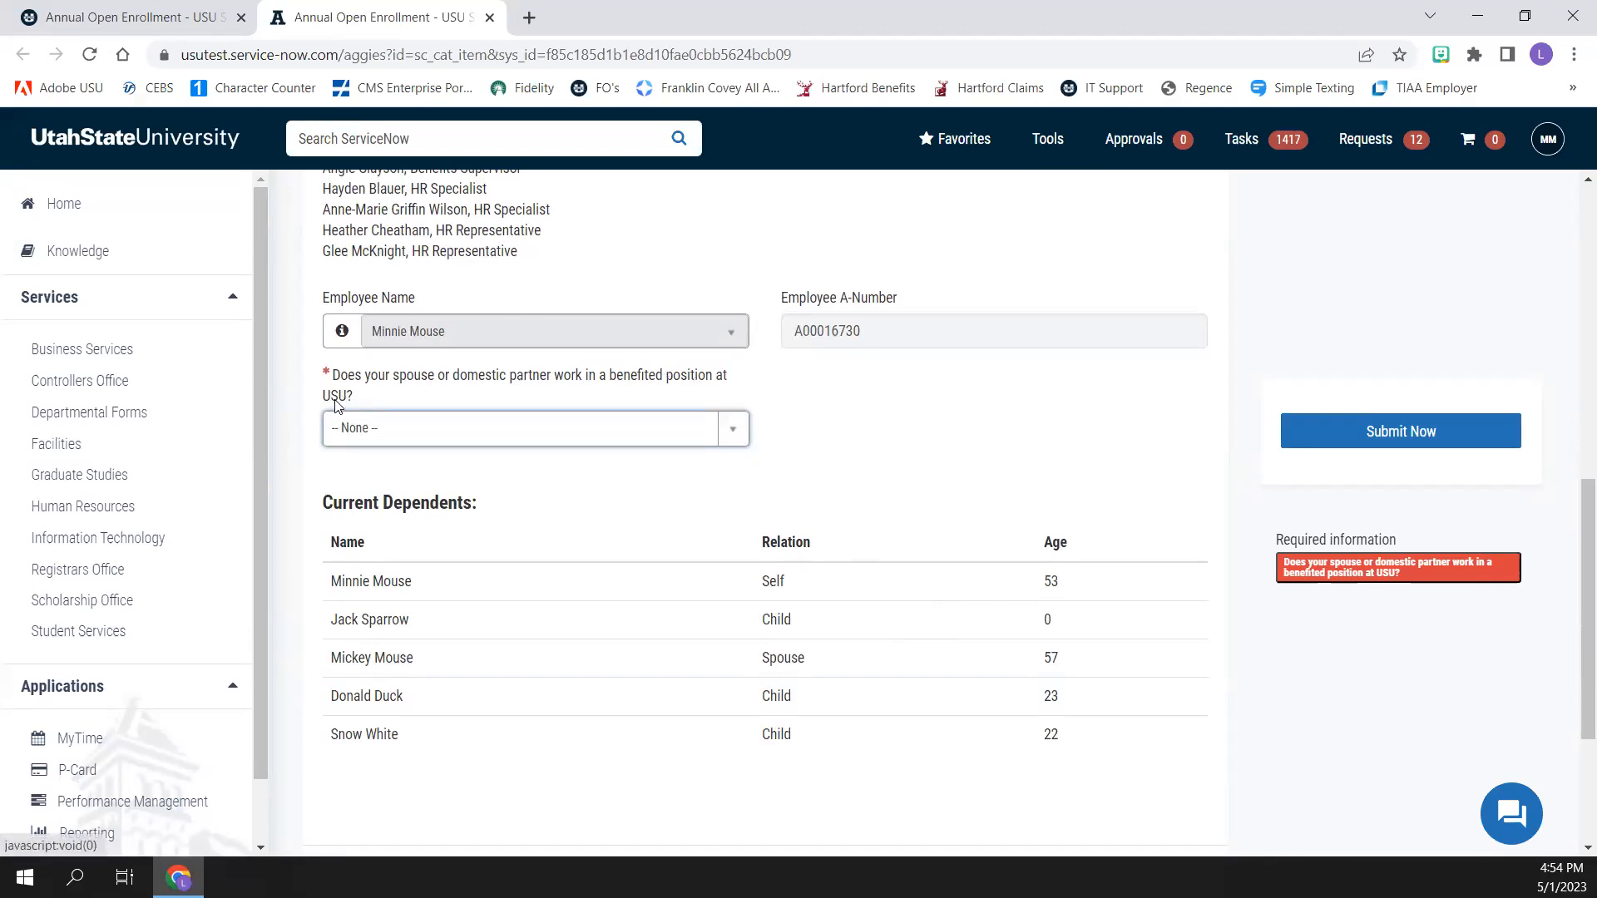
click(735, 431)
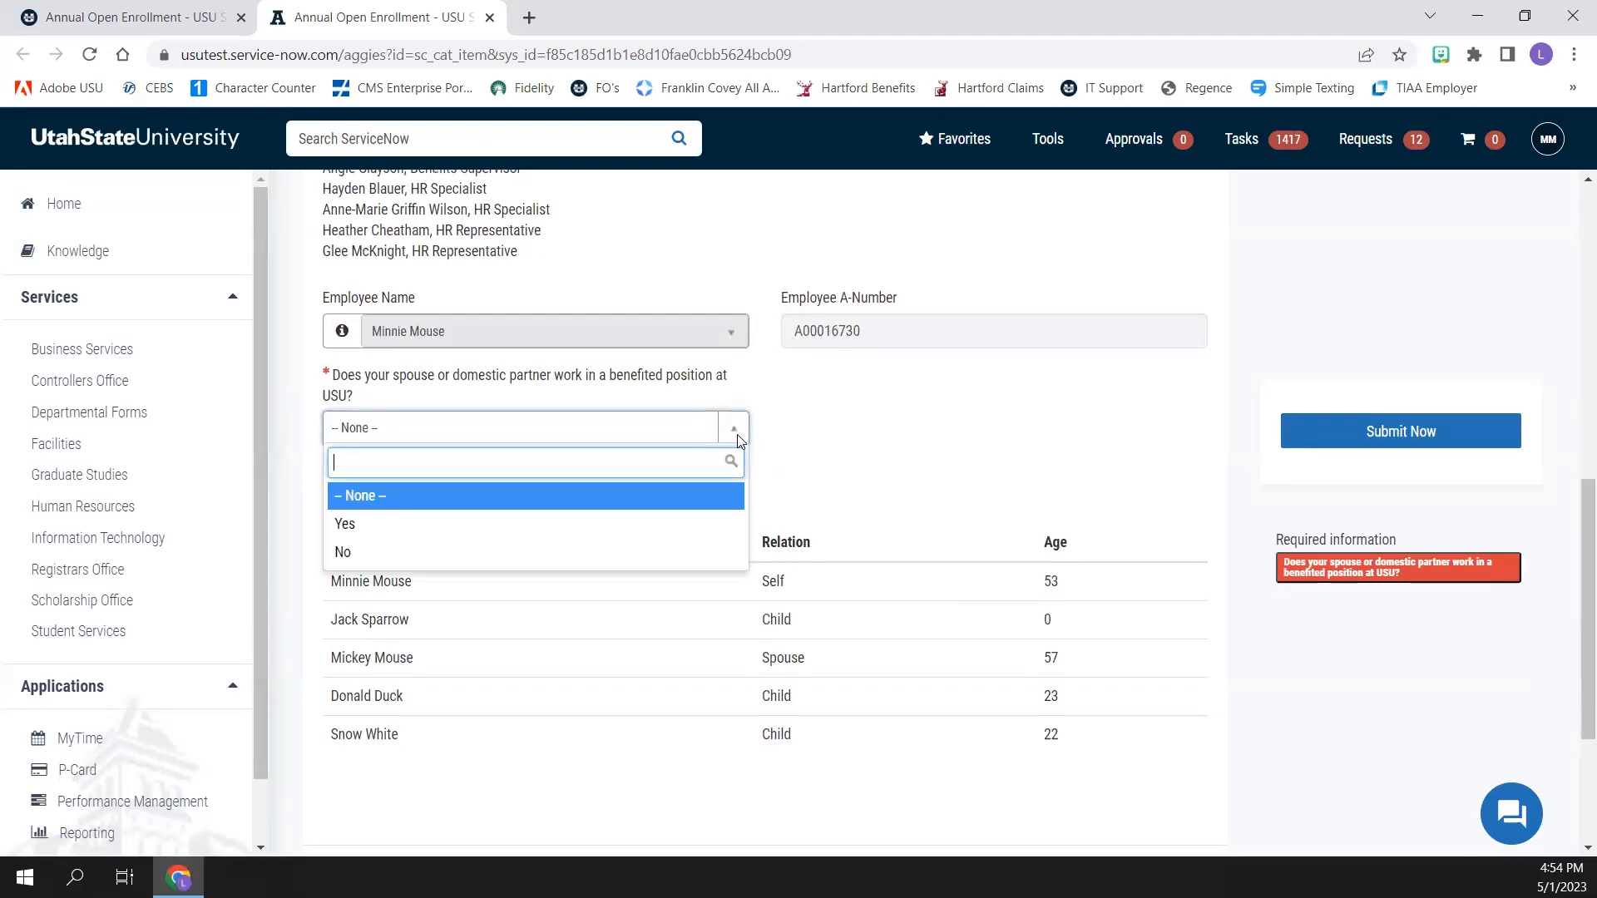
click(687, 553)
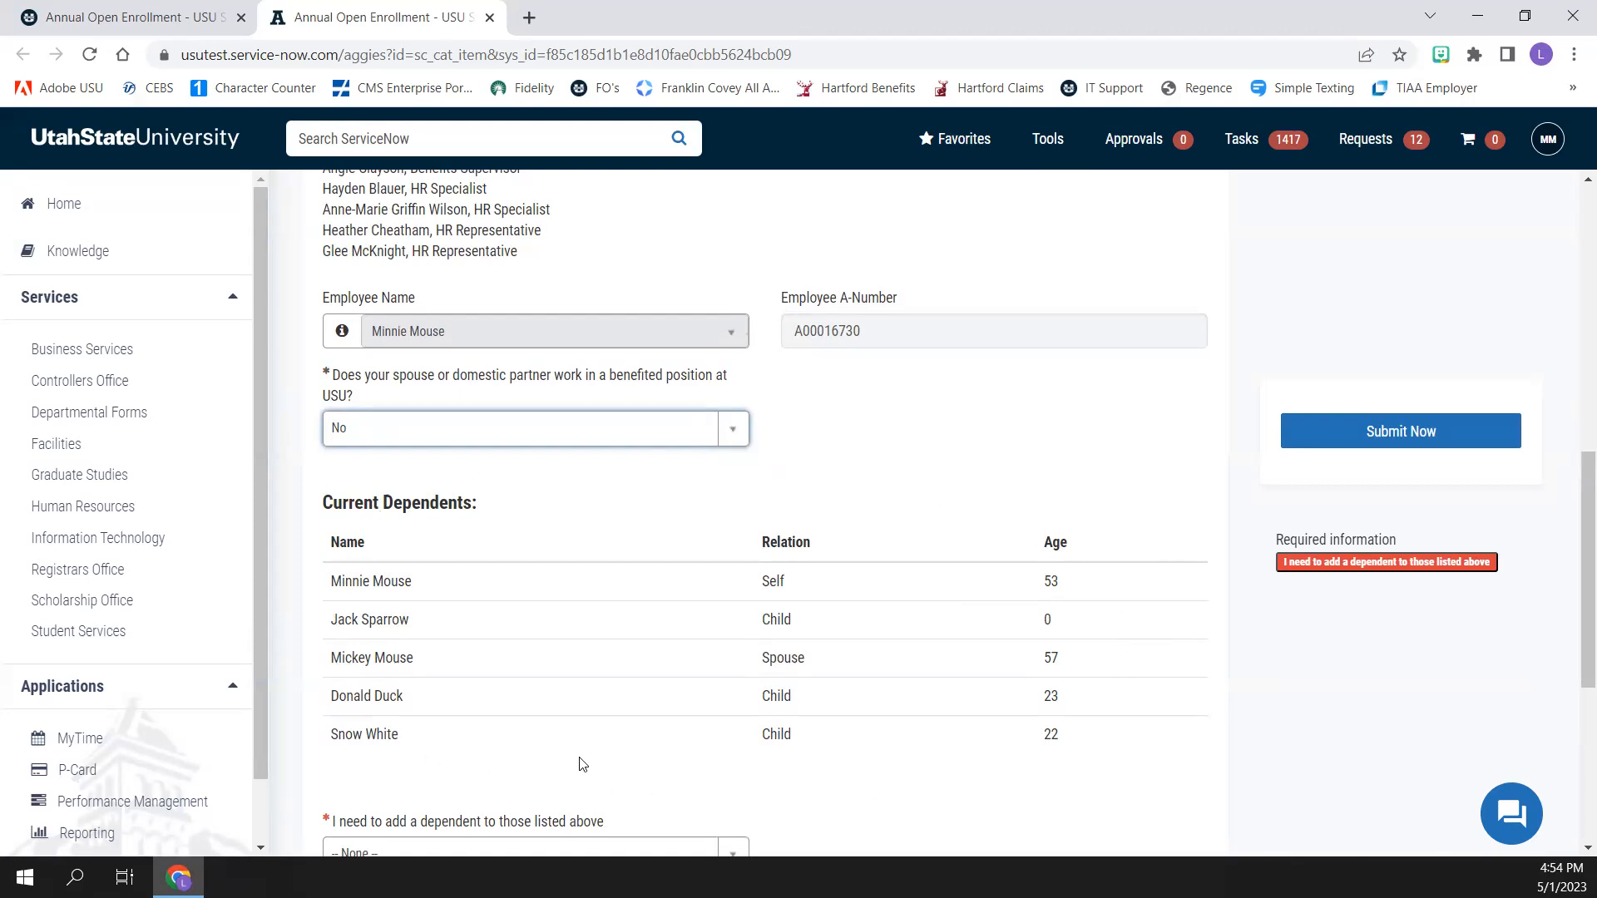
Answer Yes to needing to add a dependent and enter the dependent's first and last name
scroll(582, 763, down, 3)
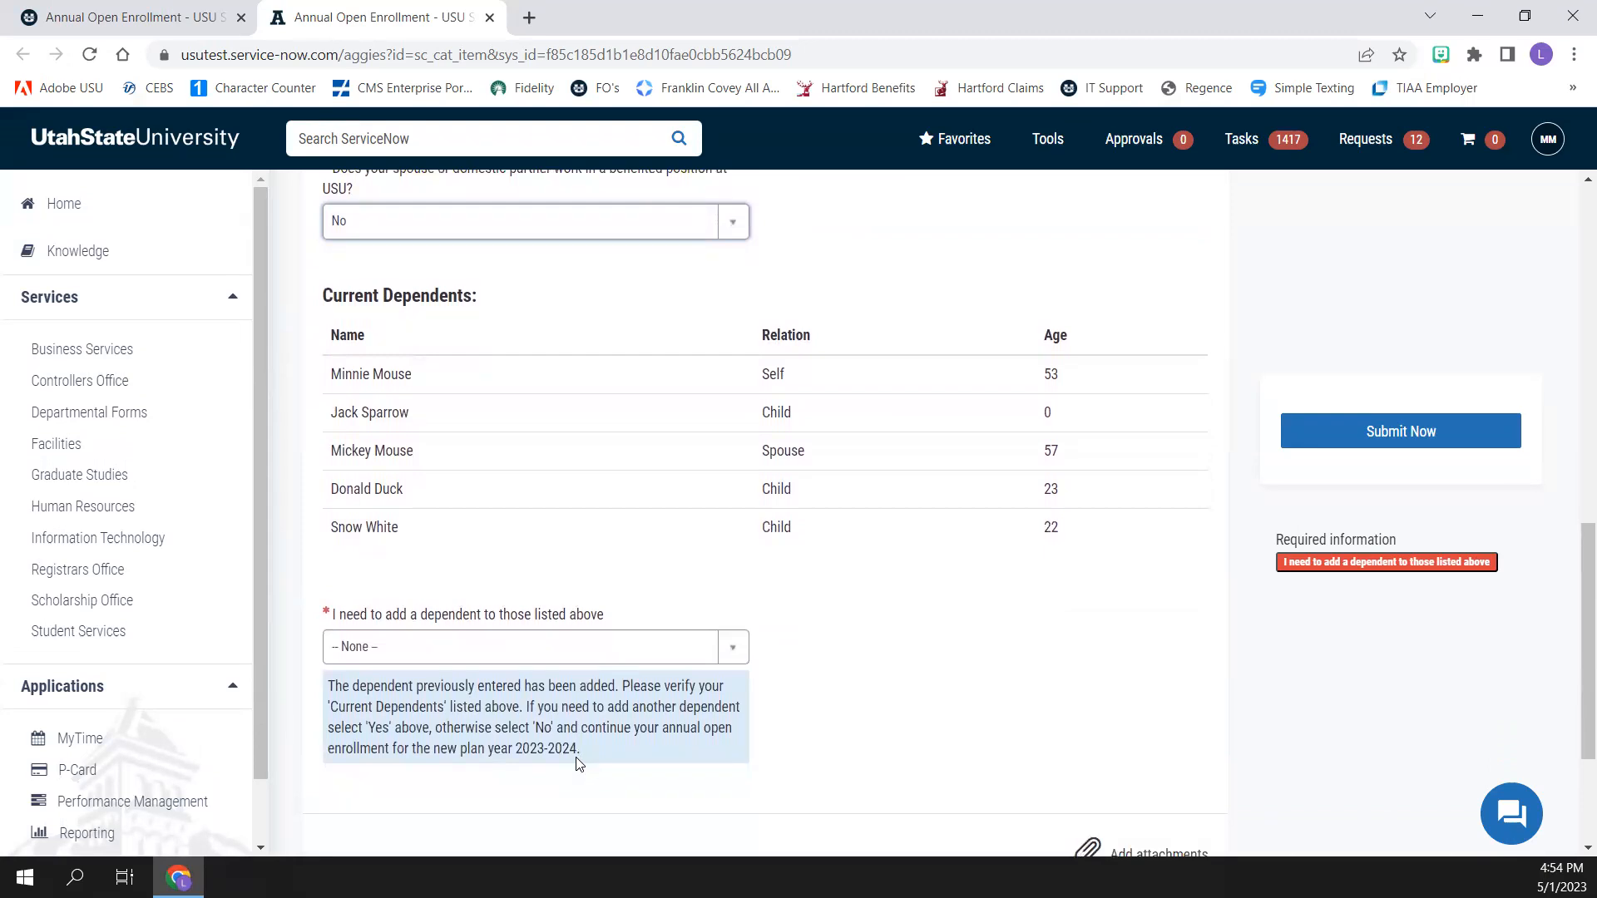
click(732, 647)
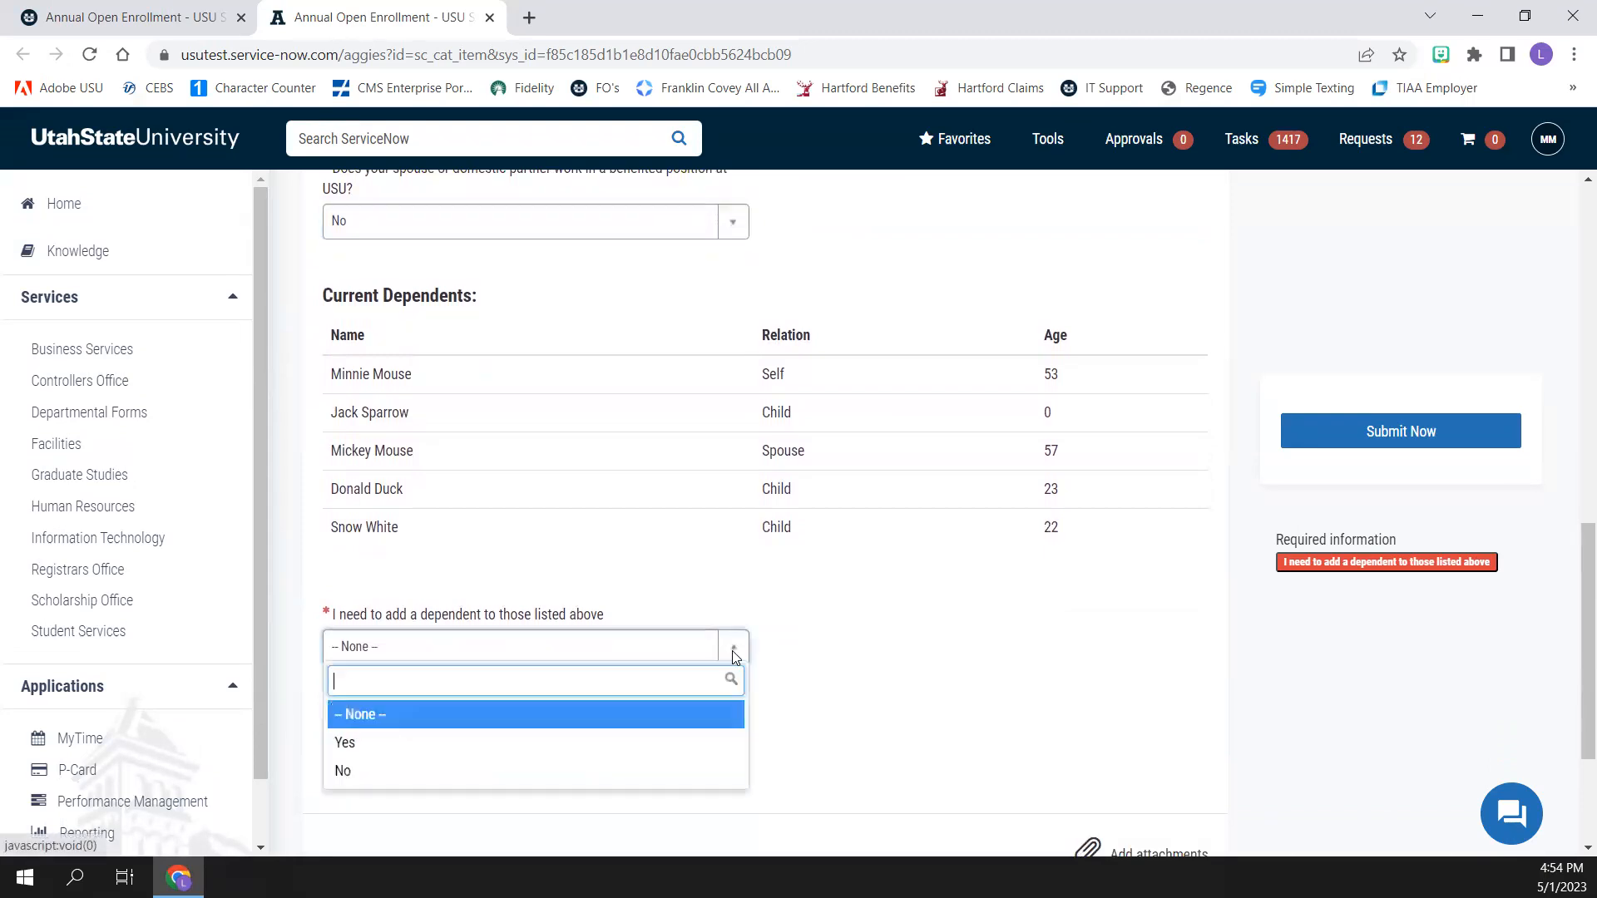
click(674, 742)
scroll(652, 734, down, 3)
click(452, 526)
text(Sleep)
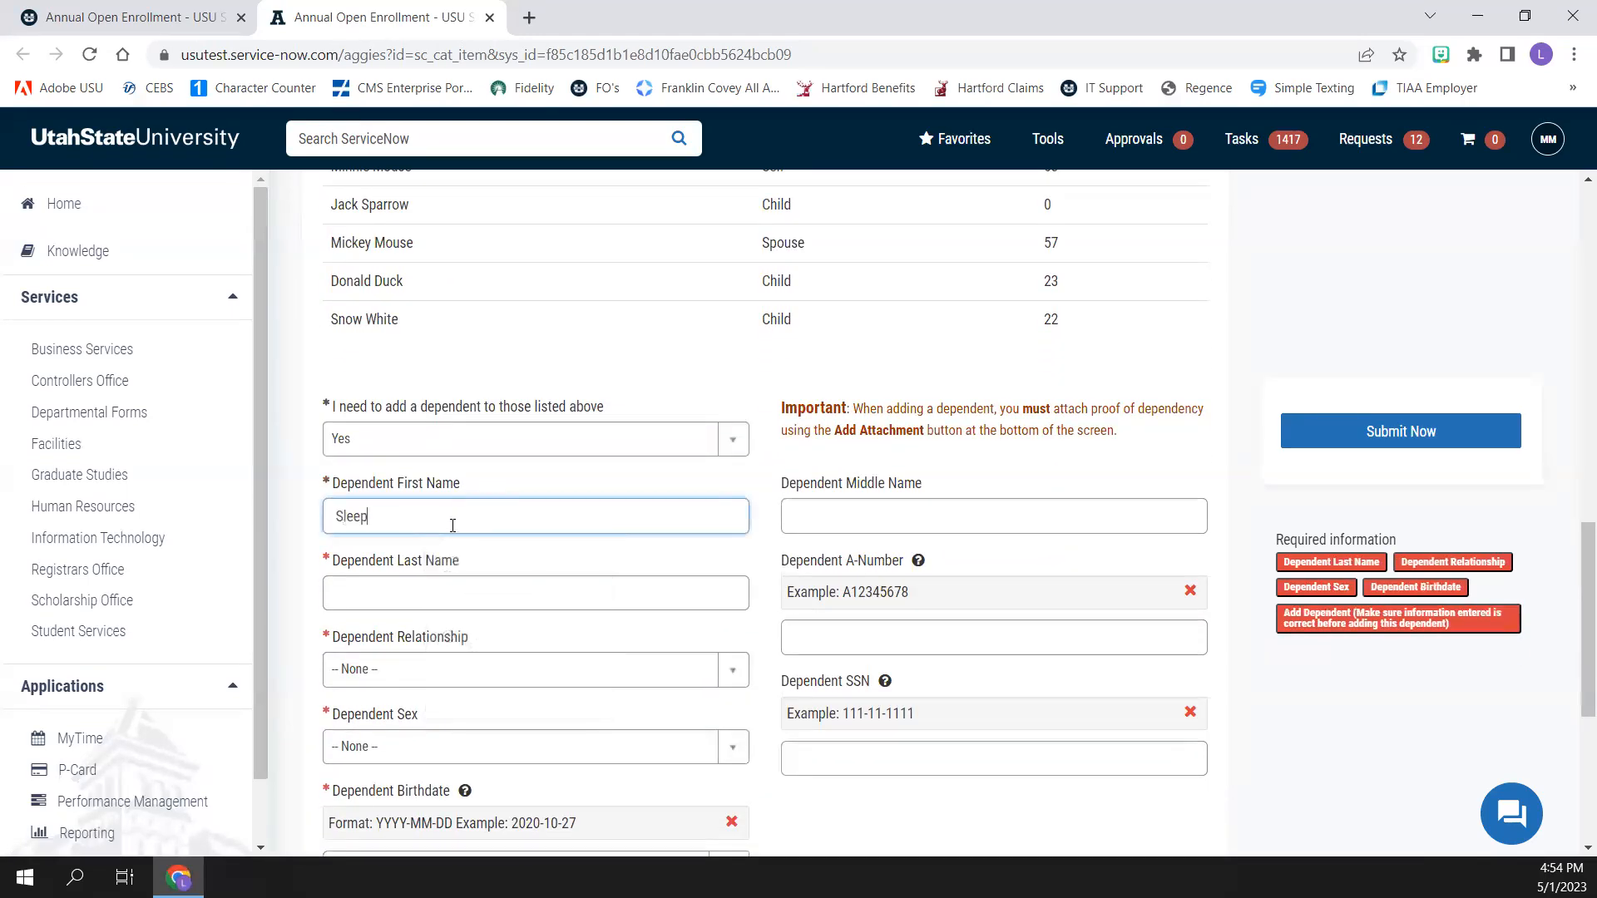
text(ing)
key(Tab)
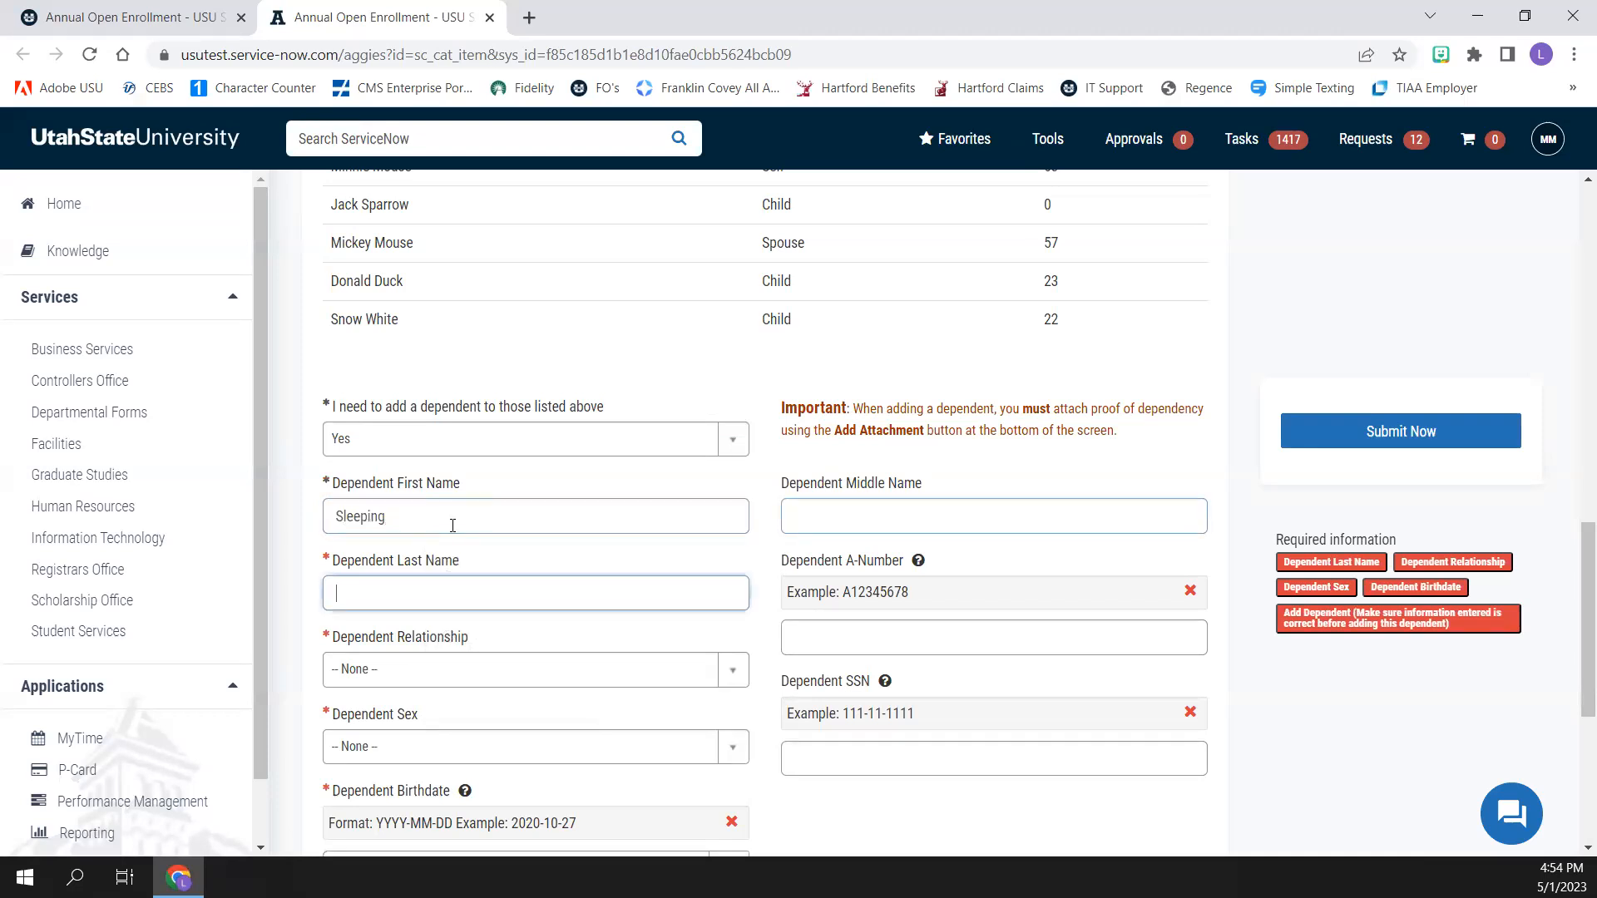
text(Beauty)
key(Tab)
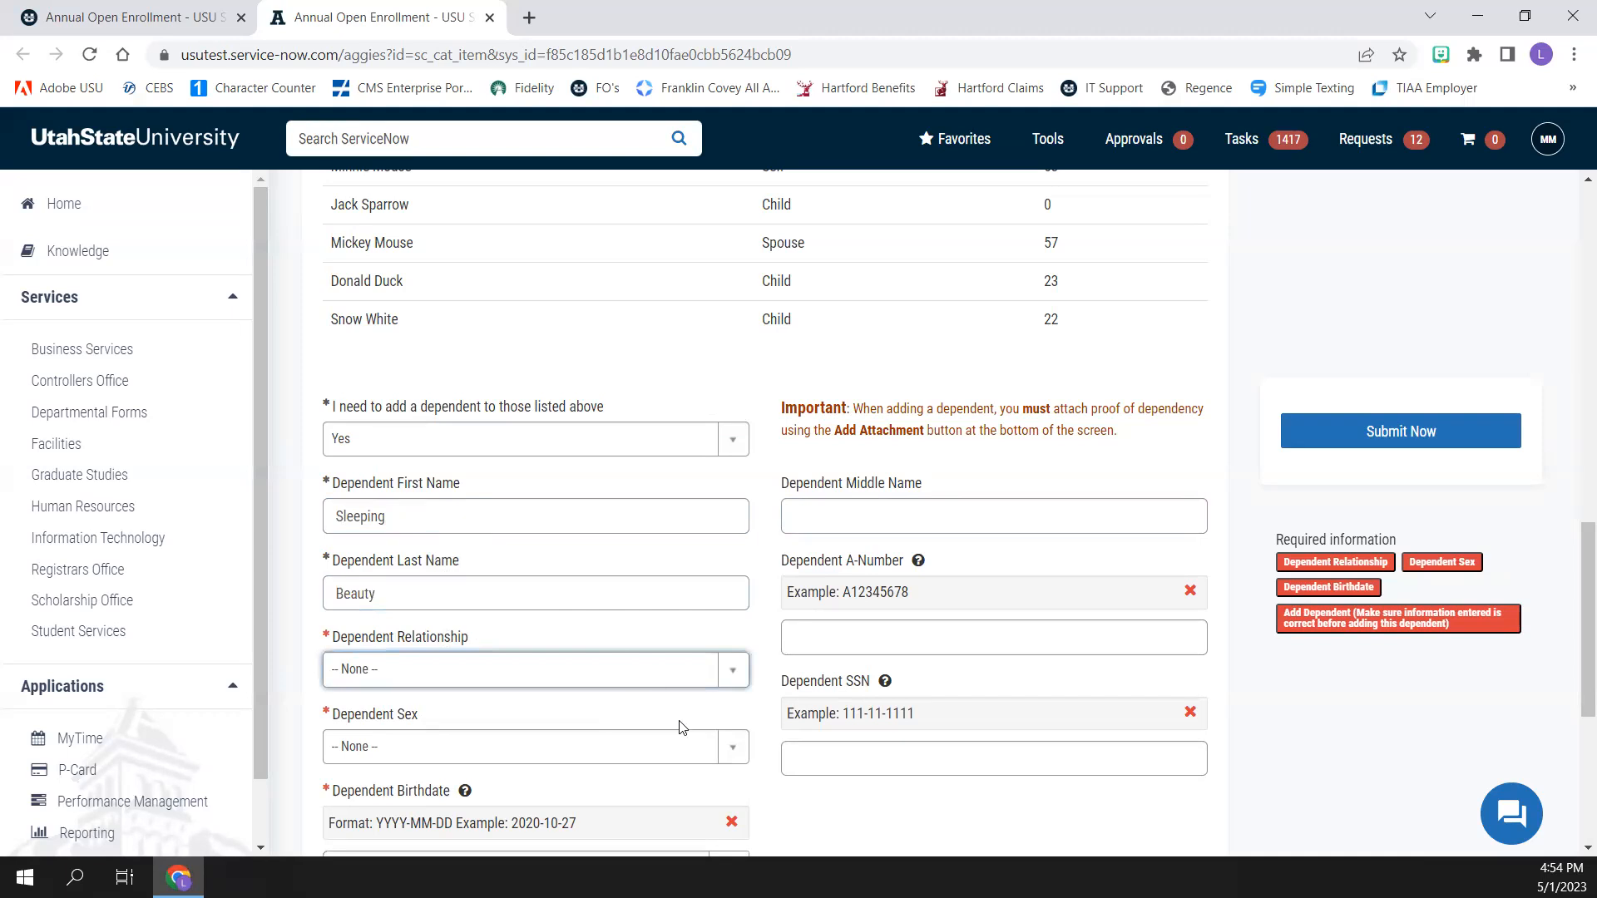
Set the dependent's relationship to Child and acknowledge the supporting-material notice
click(724, 675)
click(688, 792)
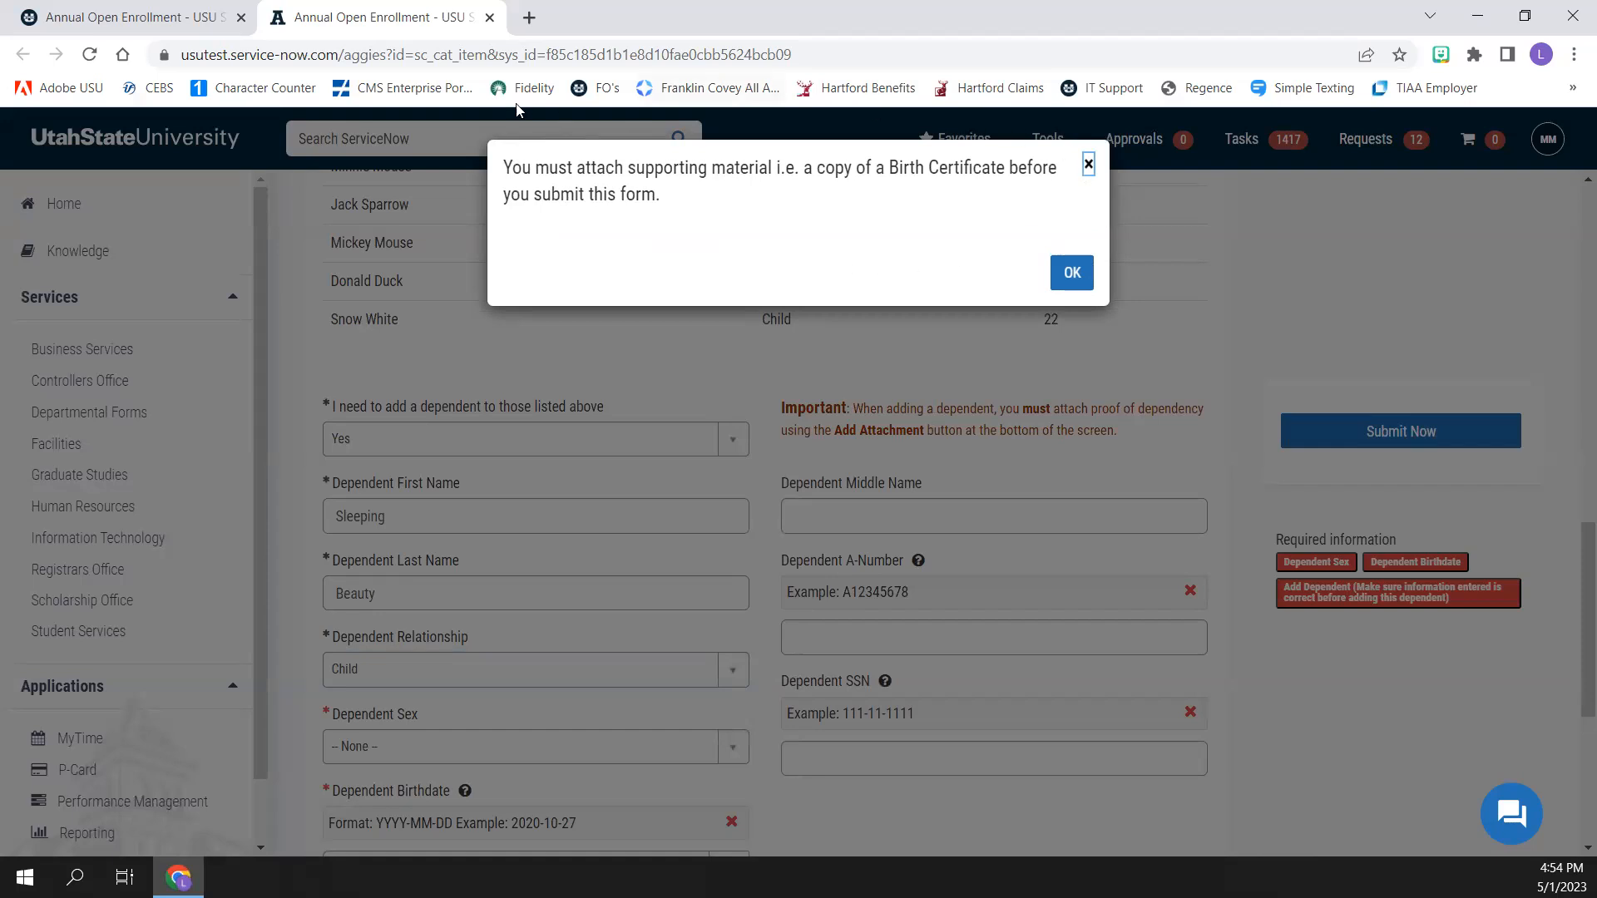
click(1074, 278)
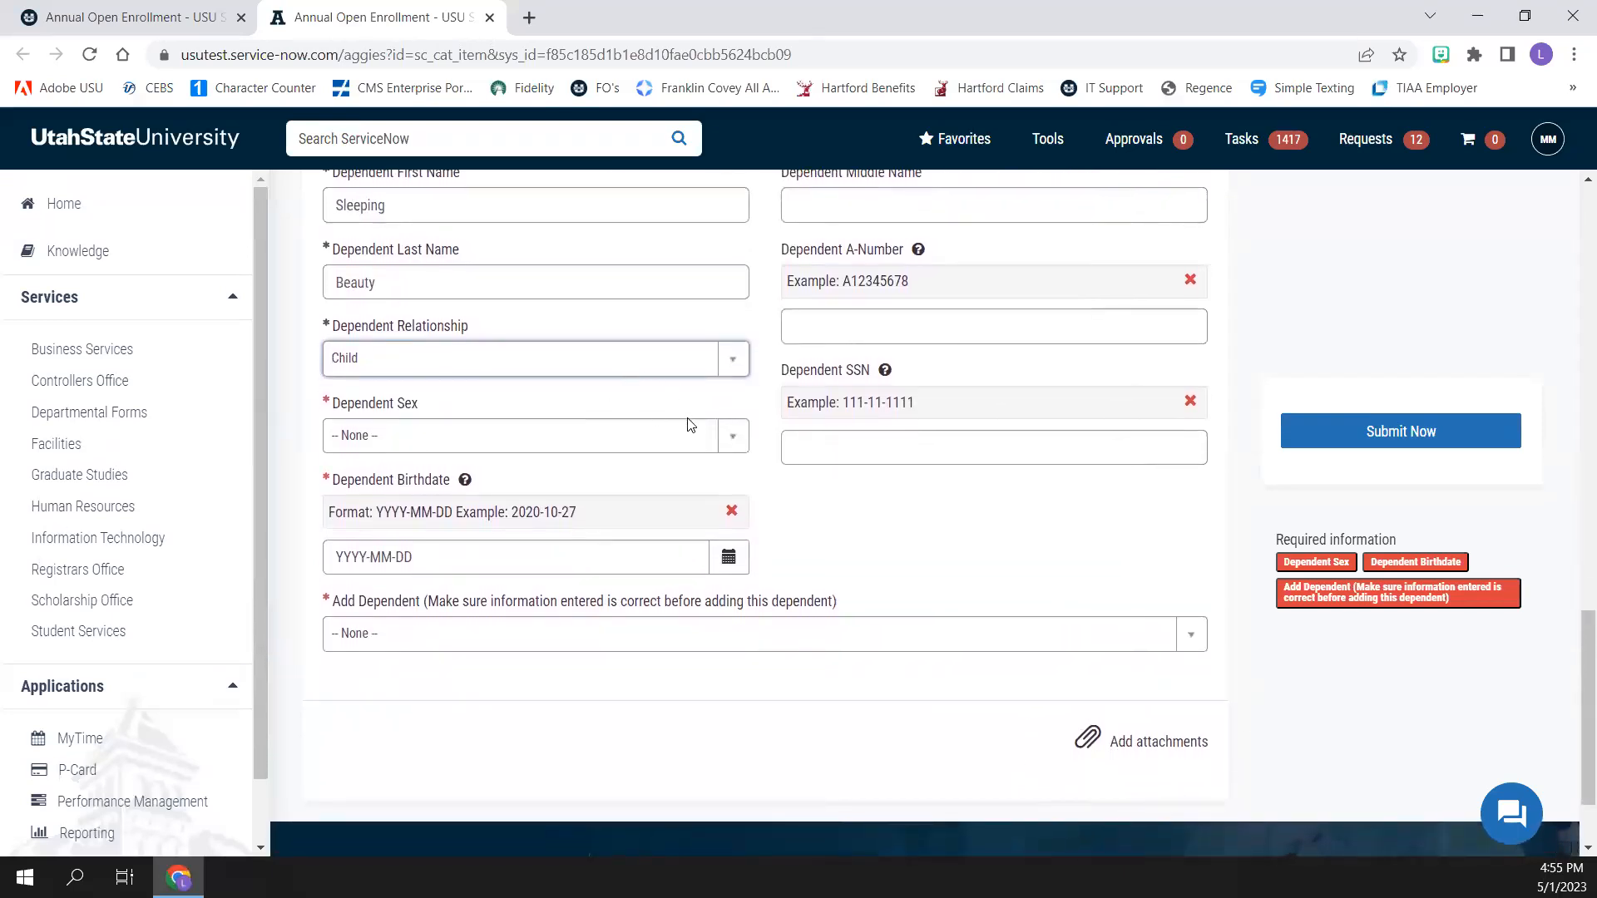
Set the dependent's sex to Female and enter the dependent's birthdate in YYYY-MM-DD format
click(733, 441)
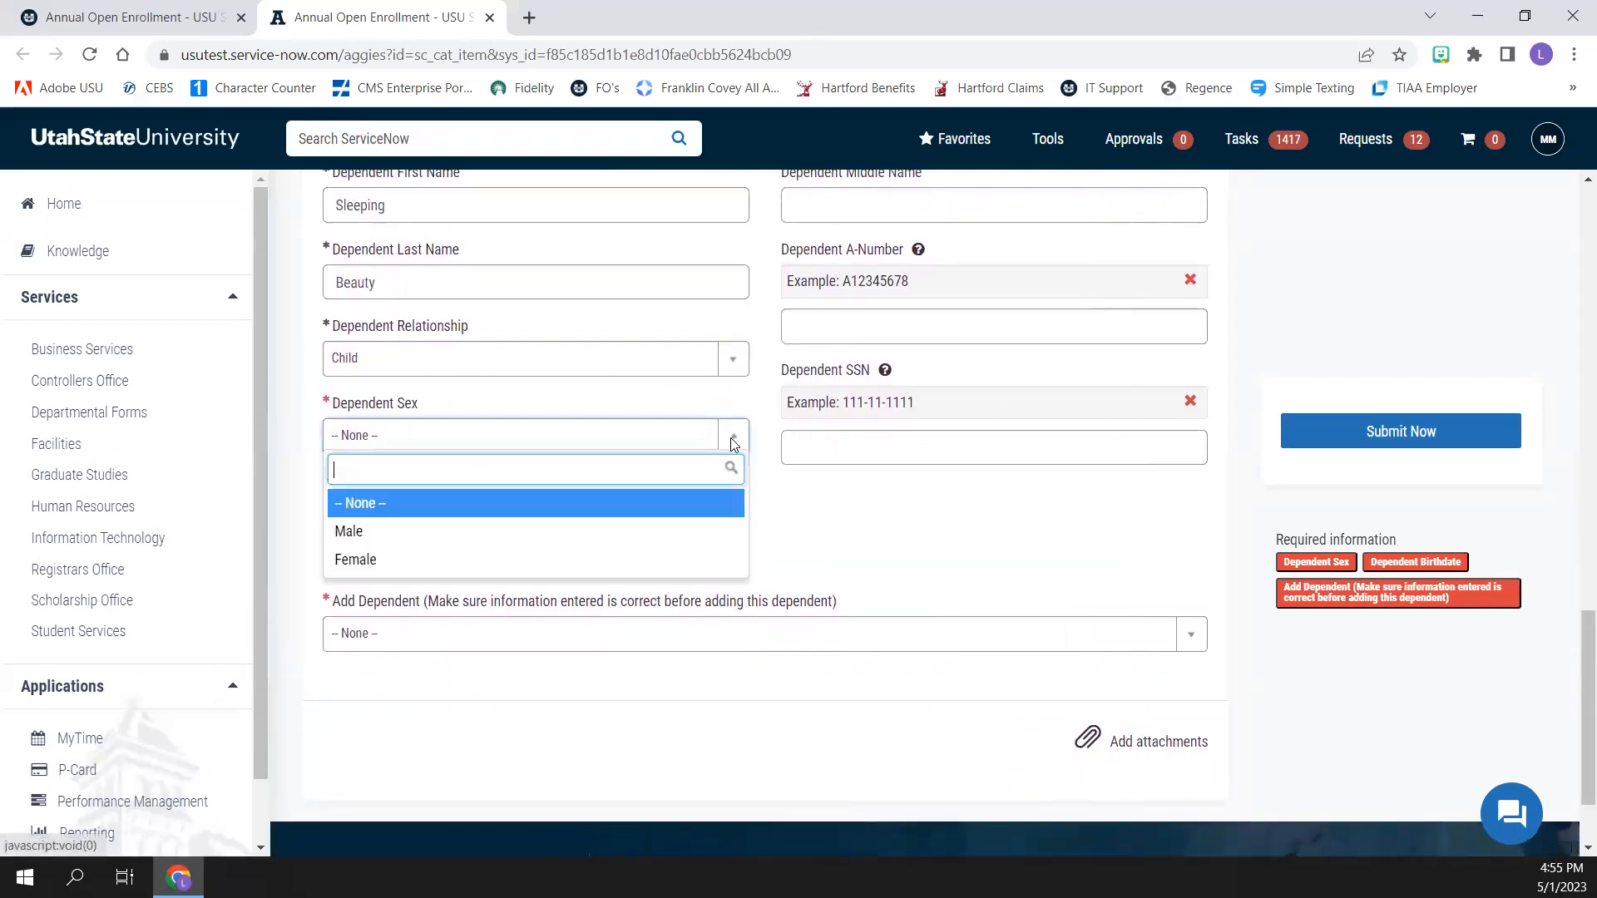
click(663, 566)
click(408, 559)
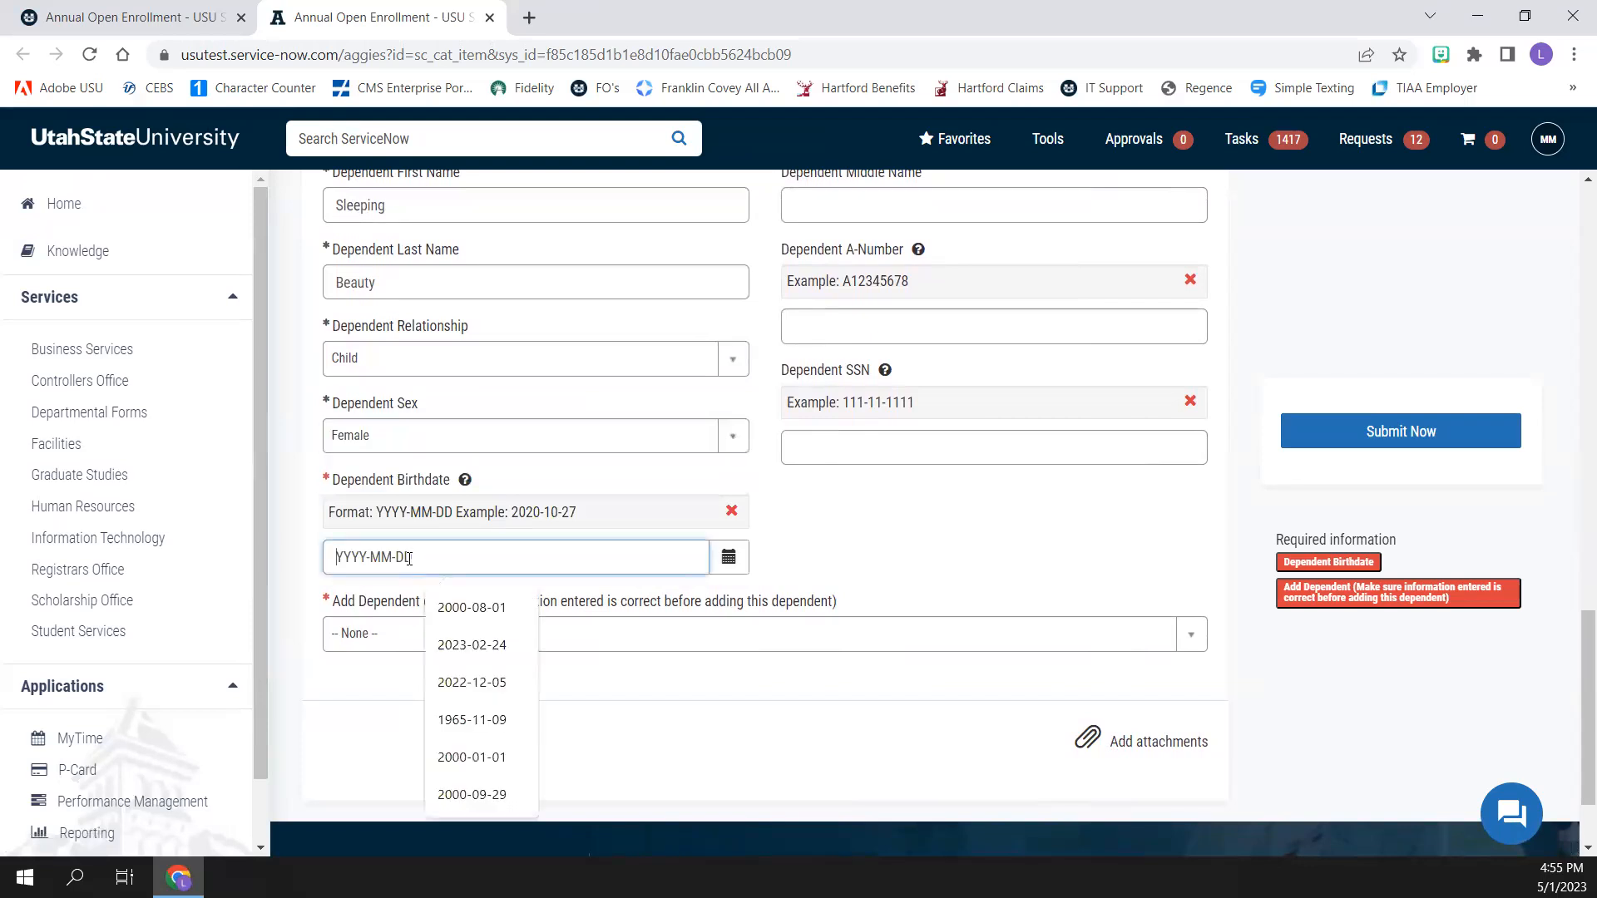
text(2012-01-01)
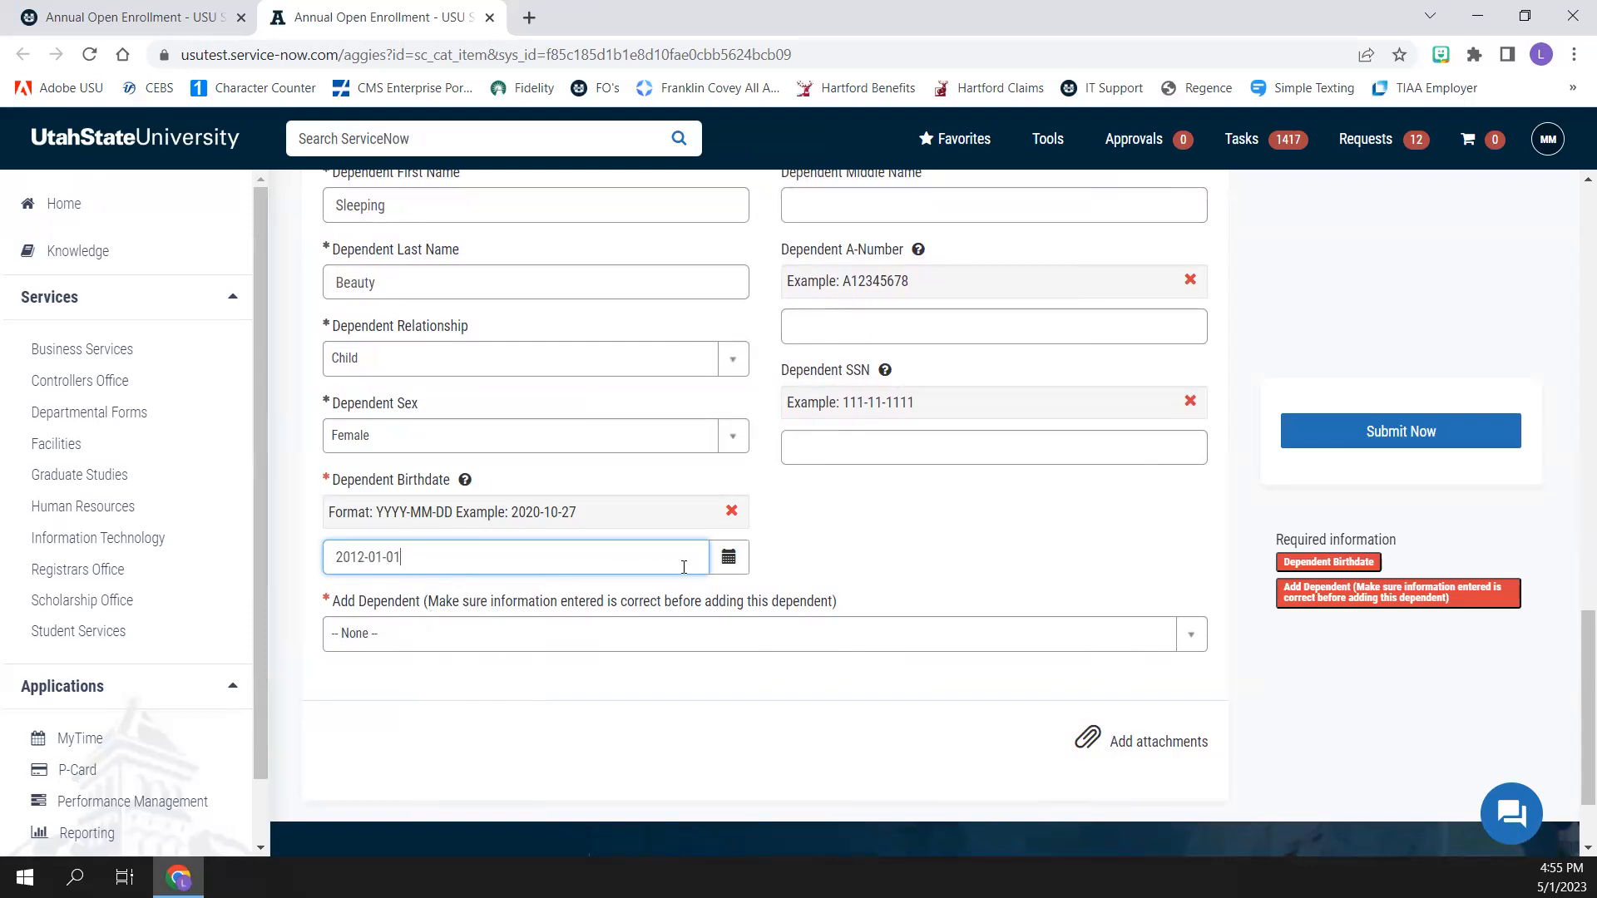
key(Tab)
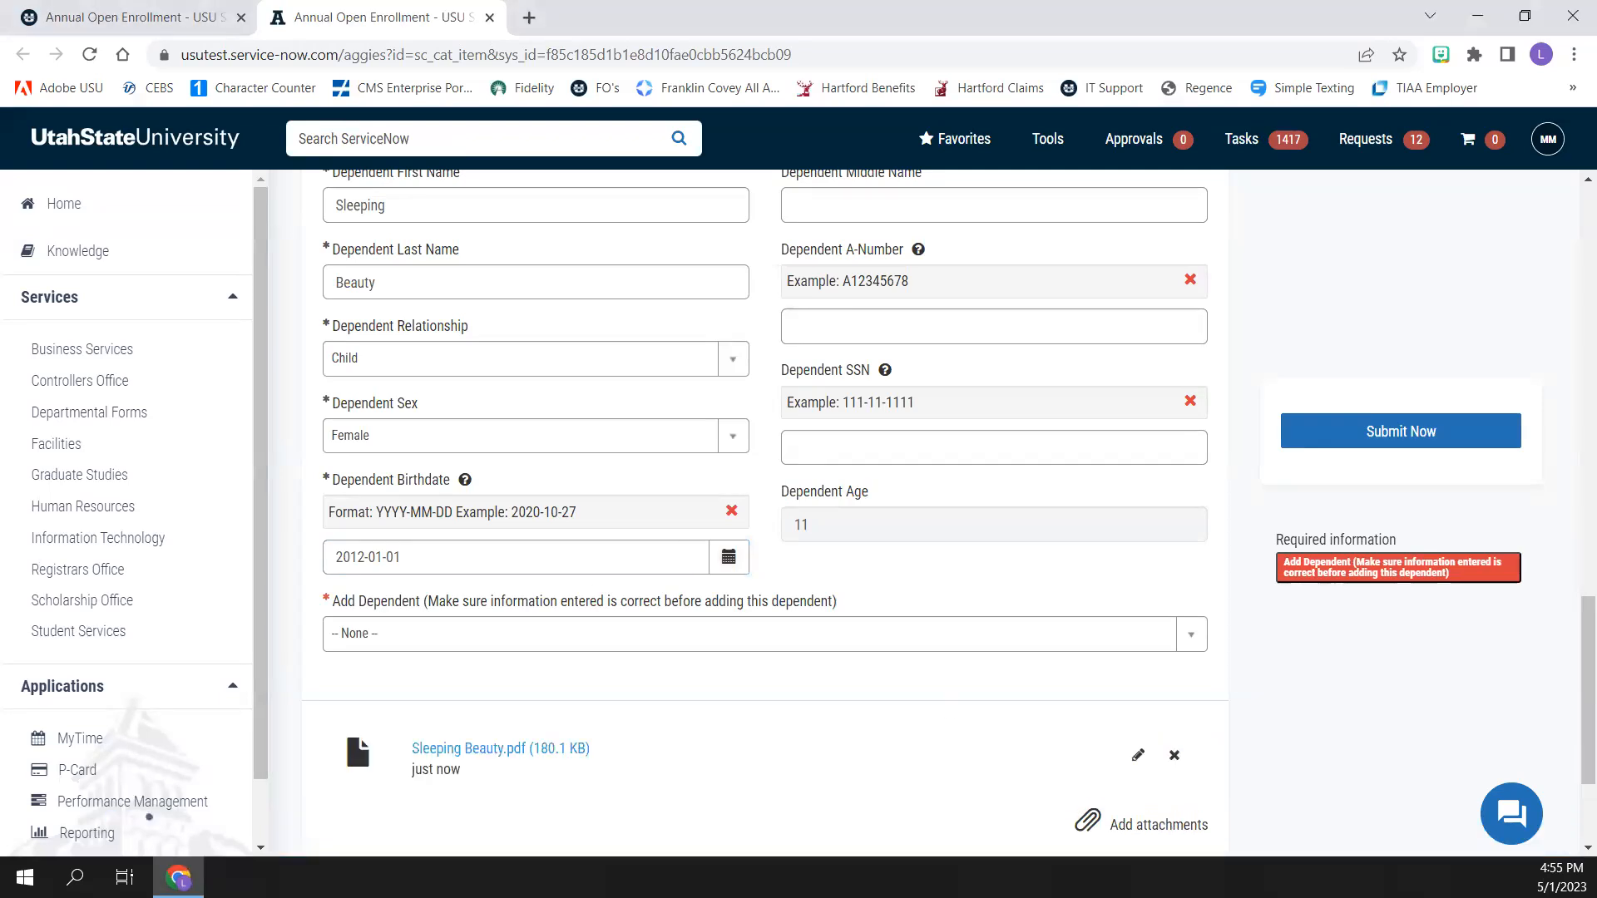
Confirm adding the dependent with Yes and continue with the enrollment
click(395, 646)
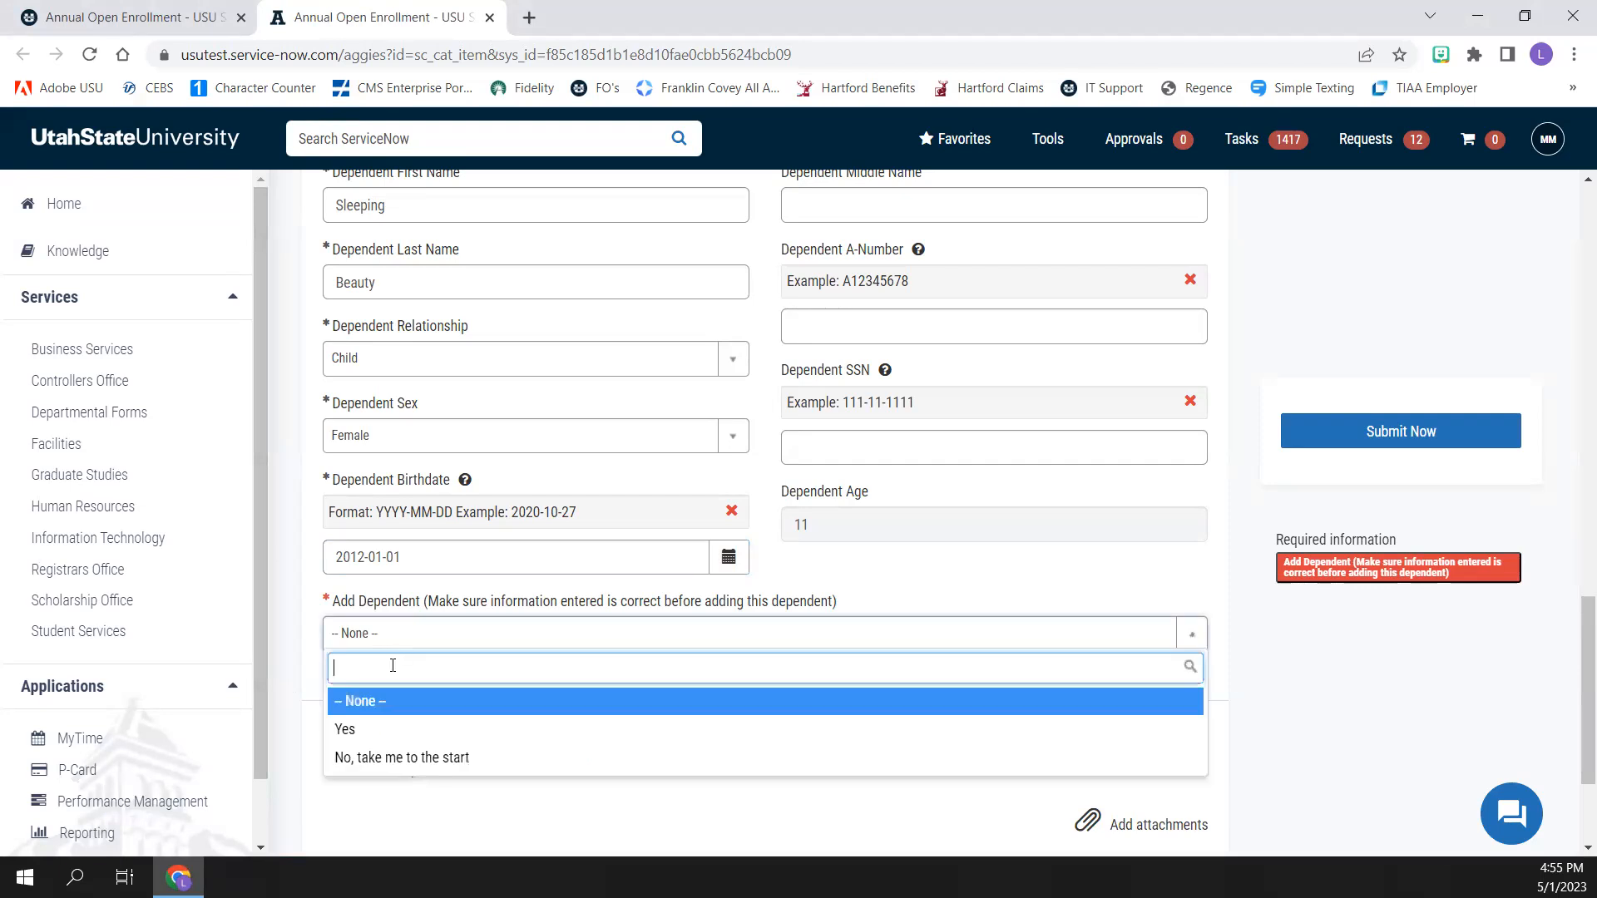
click(375, 729)
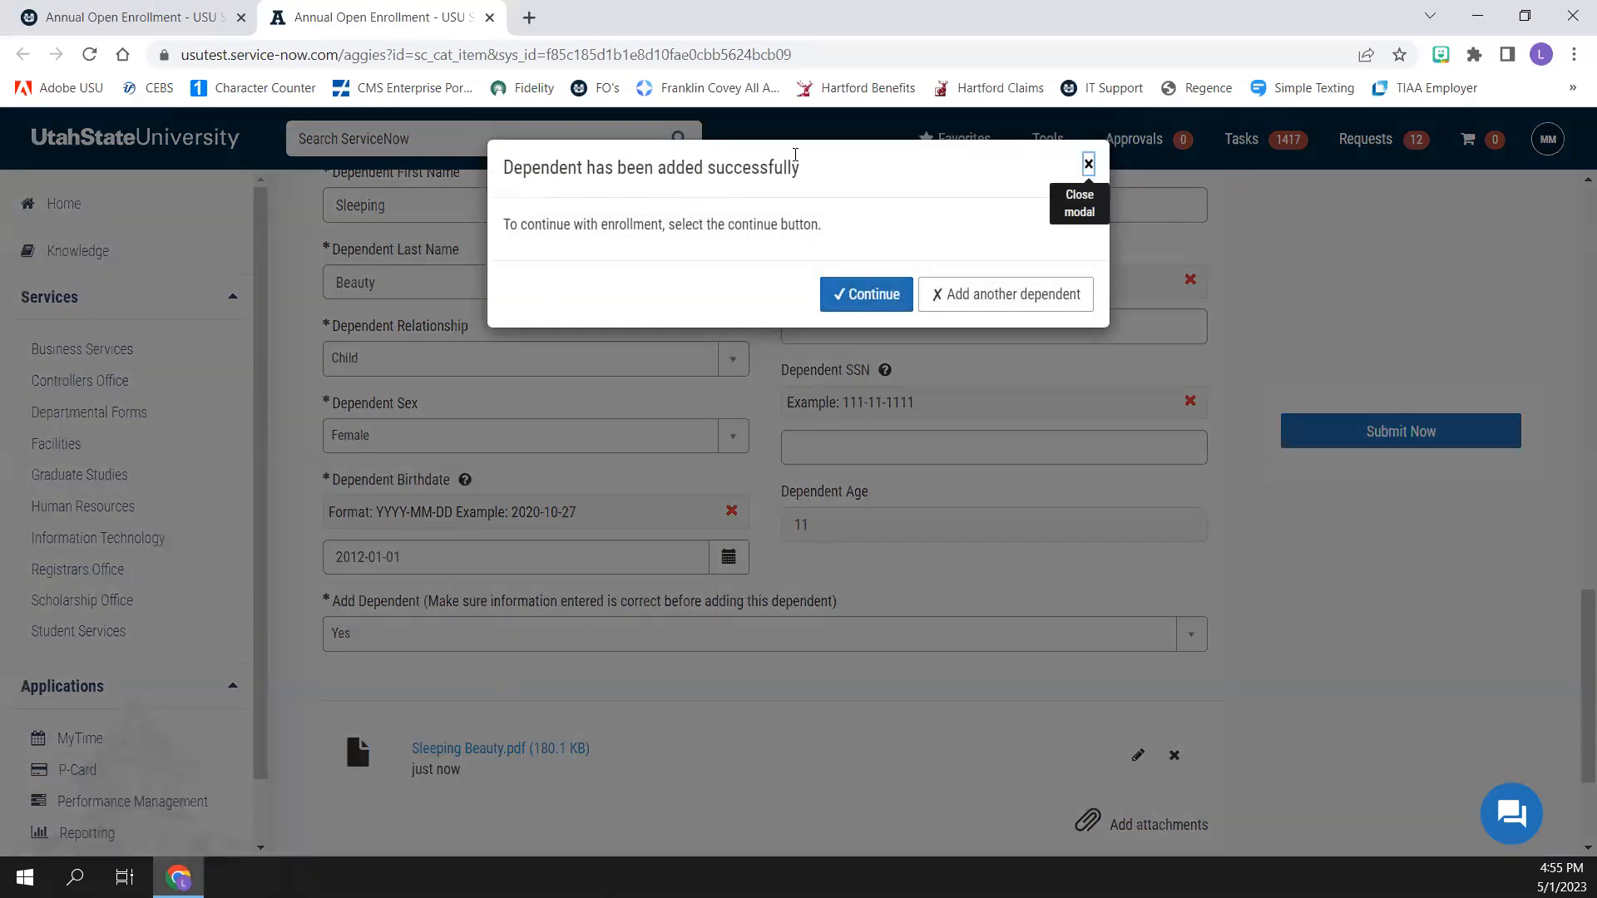
click(857, 297)
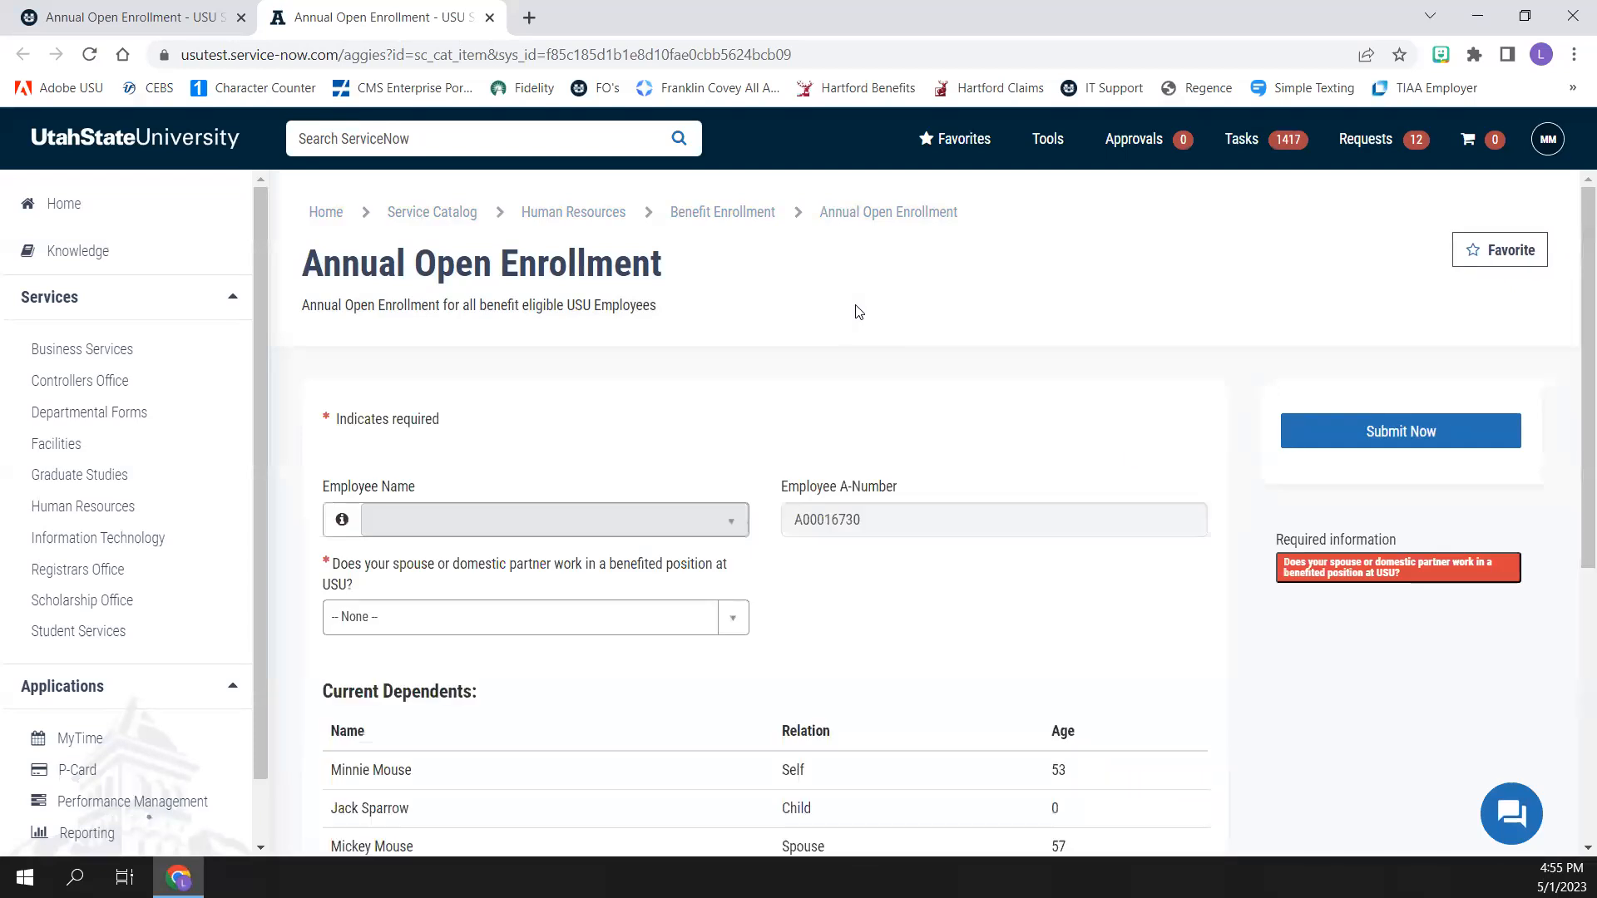
In the reloaded form, answer No to the spouse benefited-position question and No to adding another dependent
scroll(918, 496, down, 10)
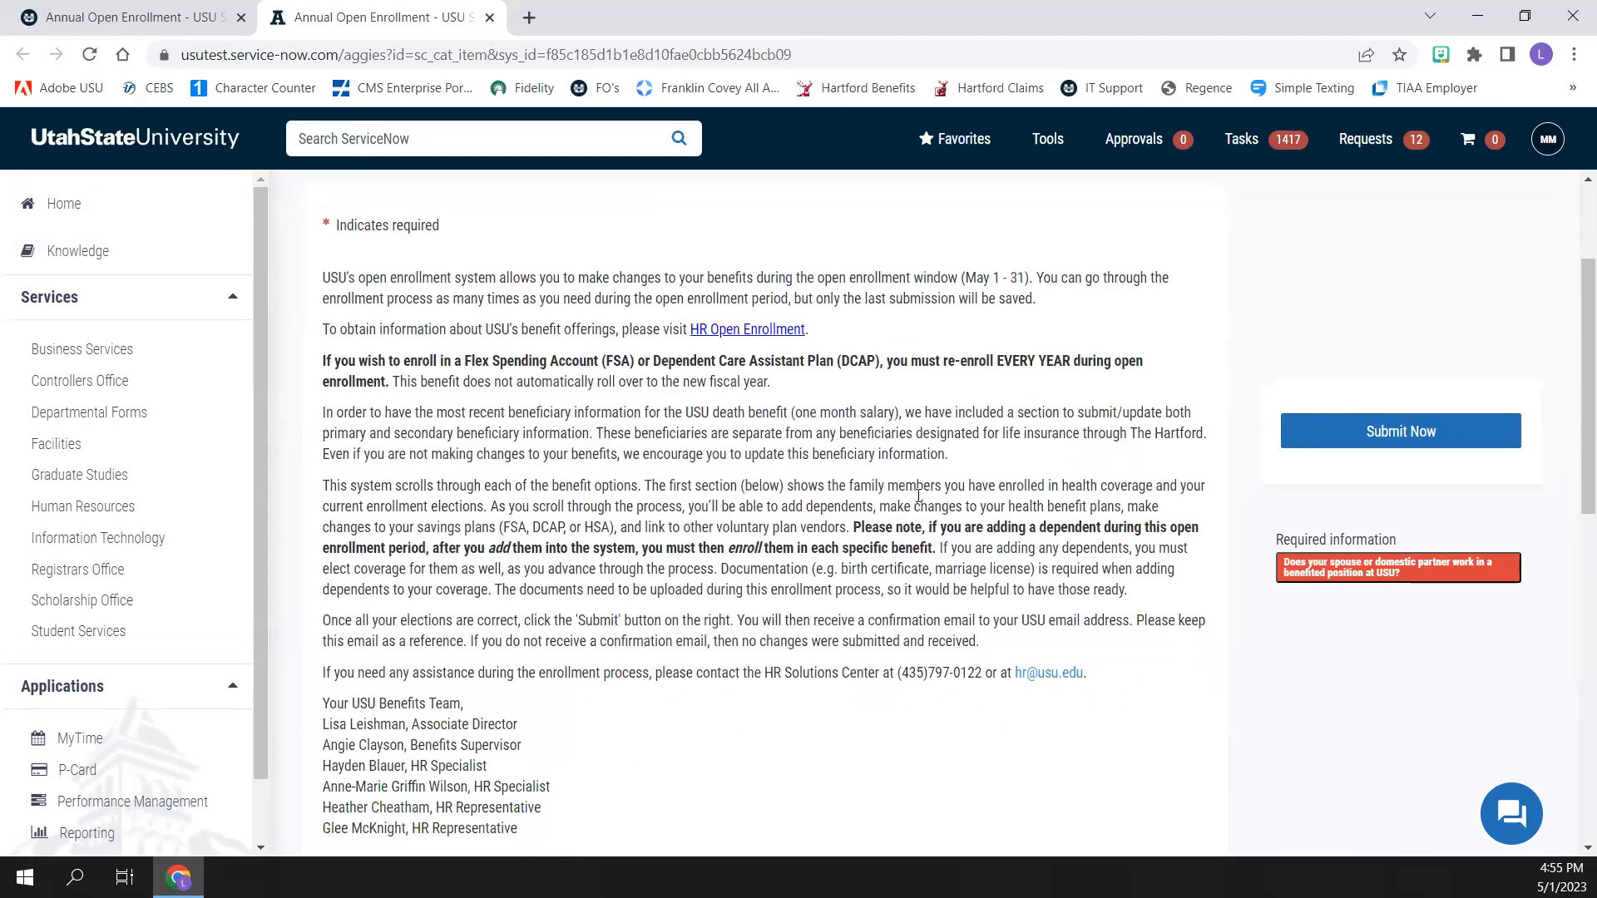
scroll(815, 551, down, 1)
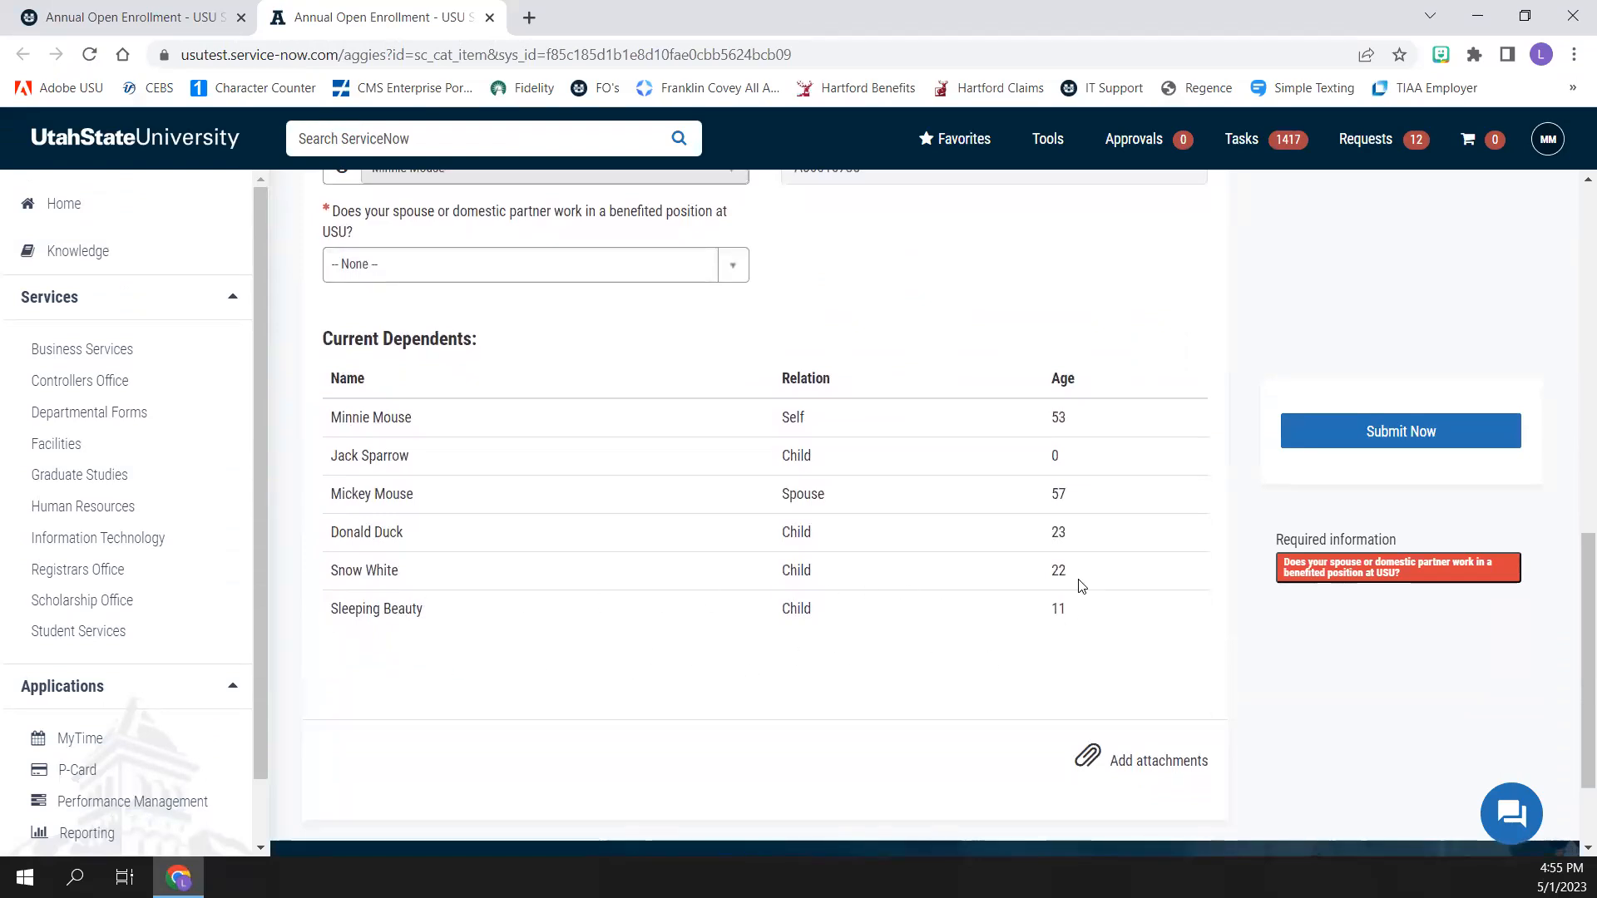
click(735, 267)
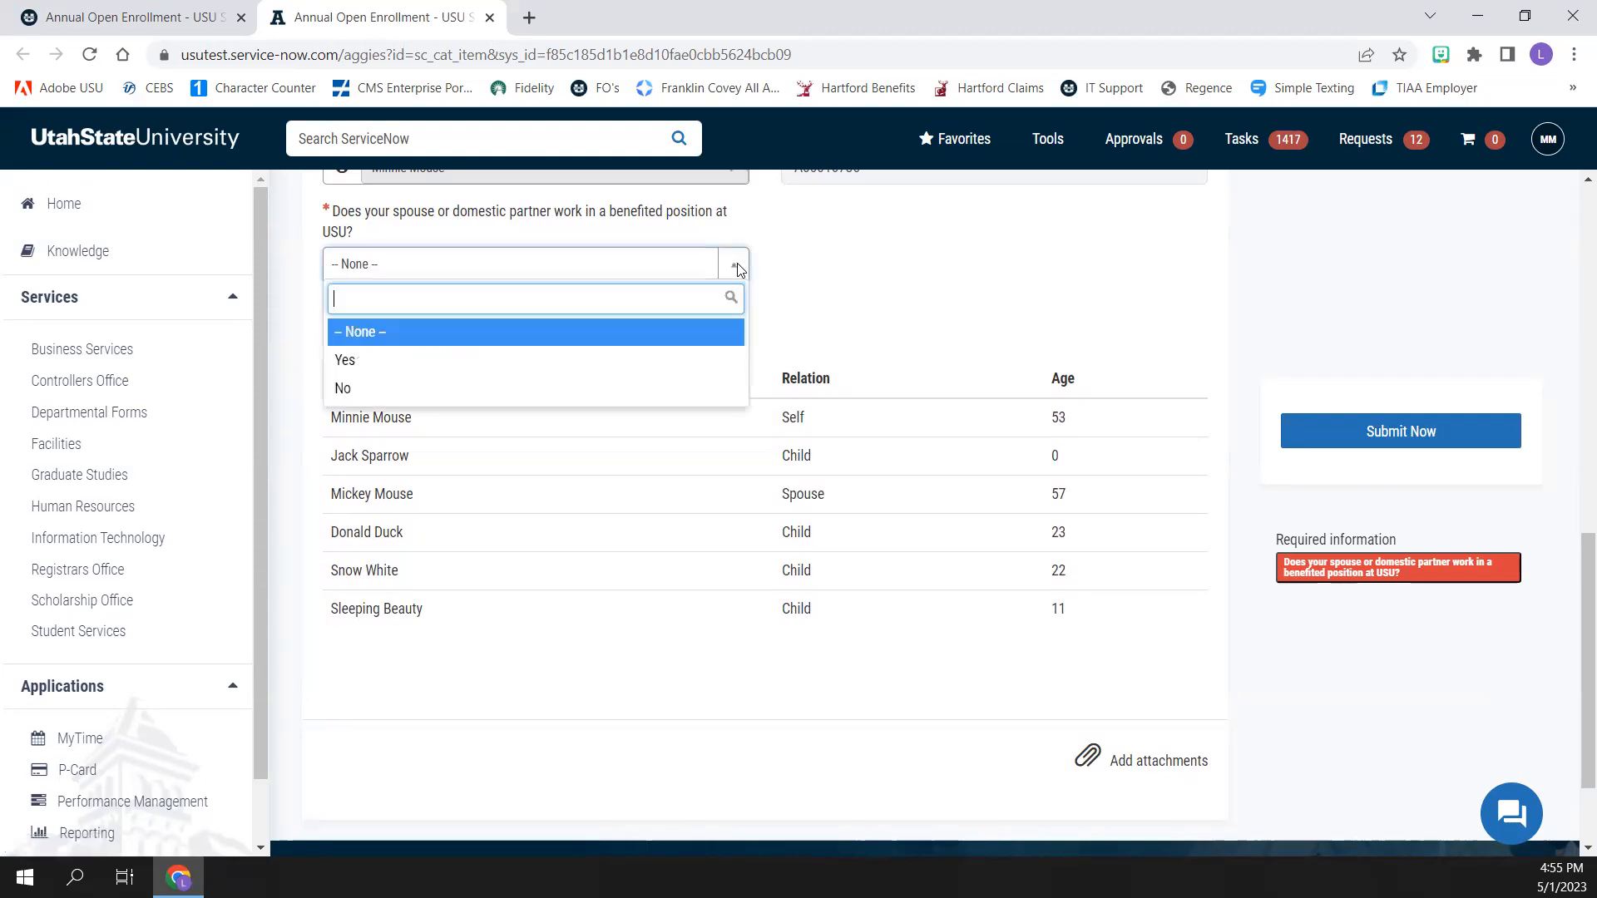
click(633, 389)
scroll(641, 671, down, 2)
click(733, 522)
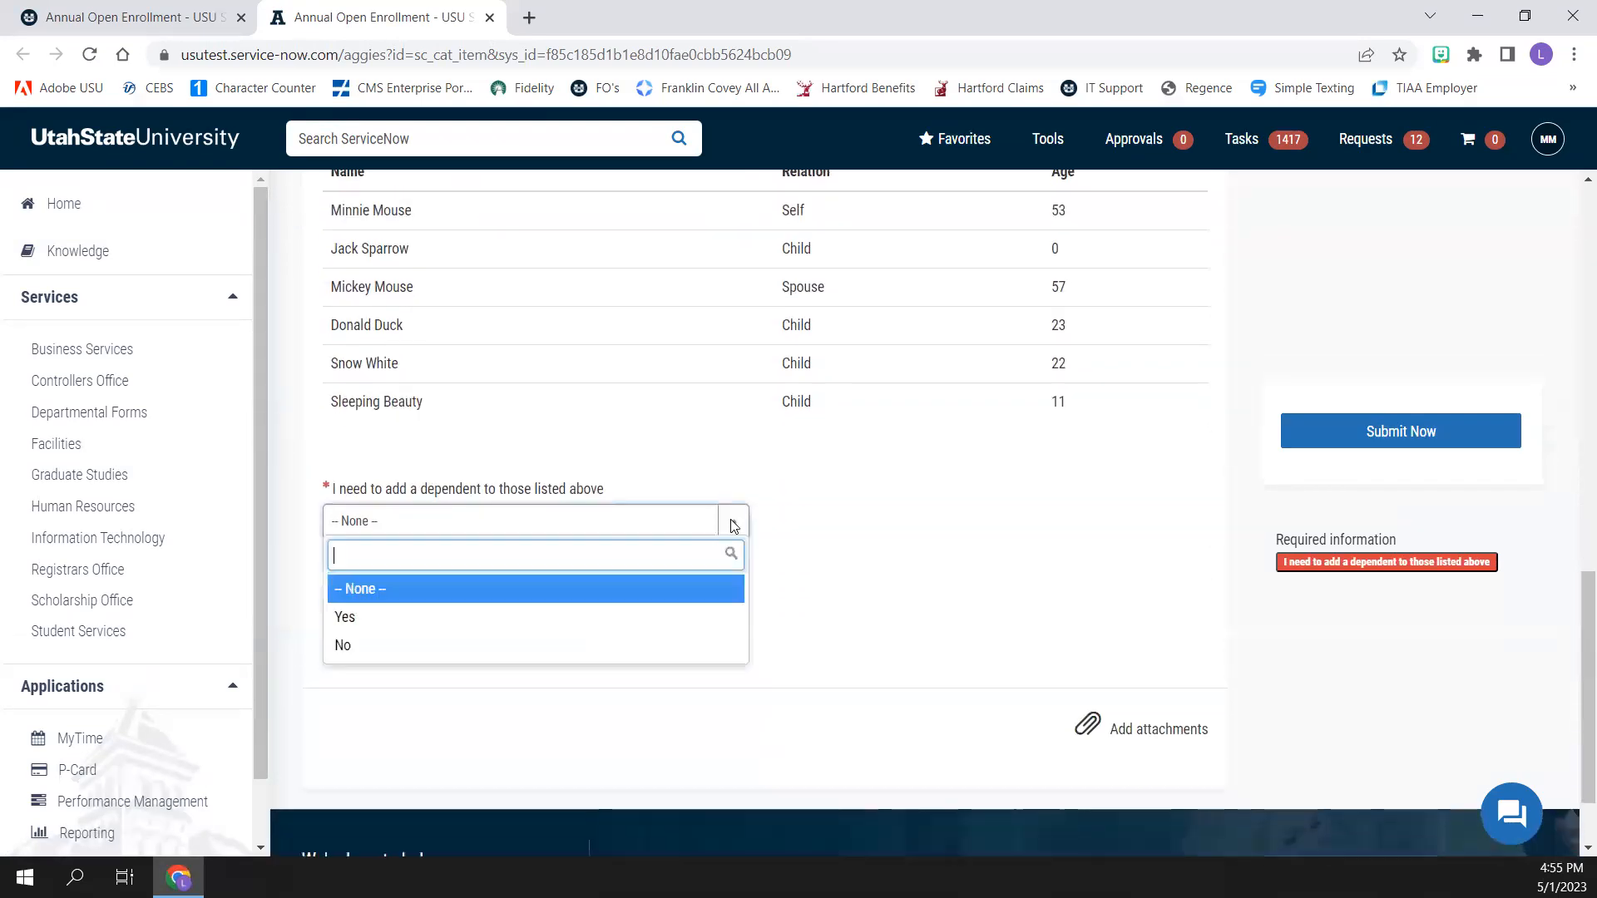
click(703, 646)
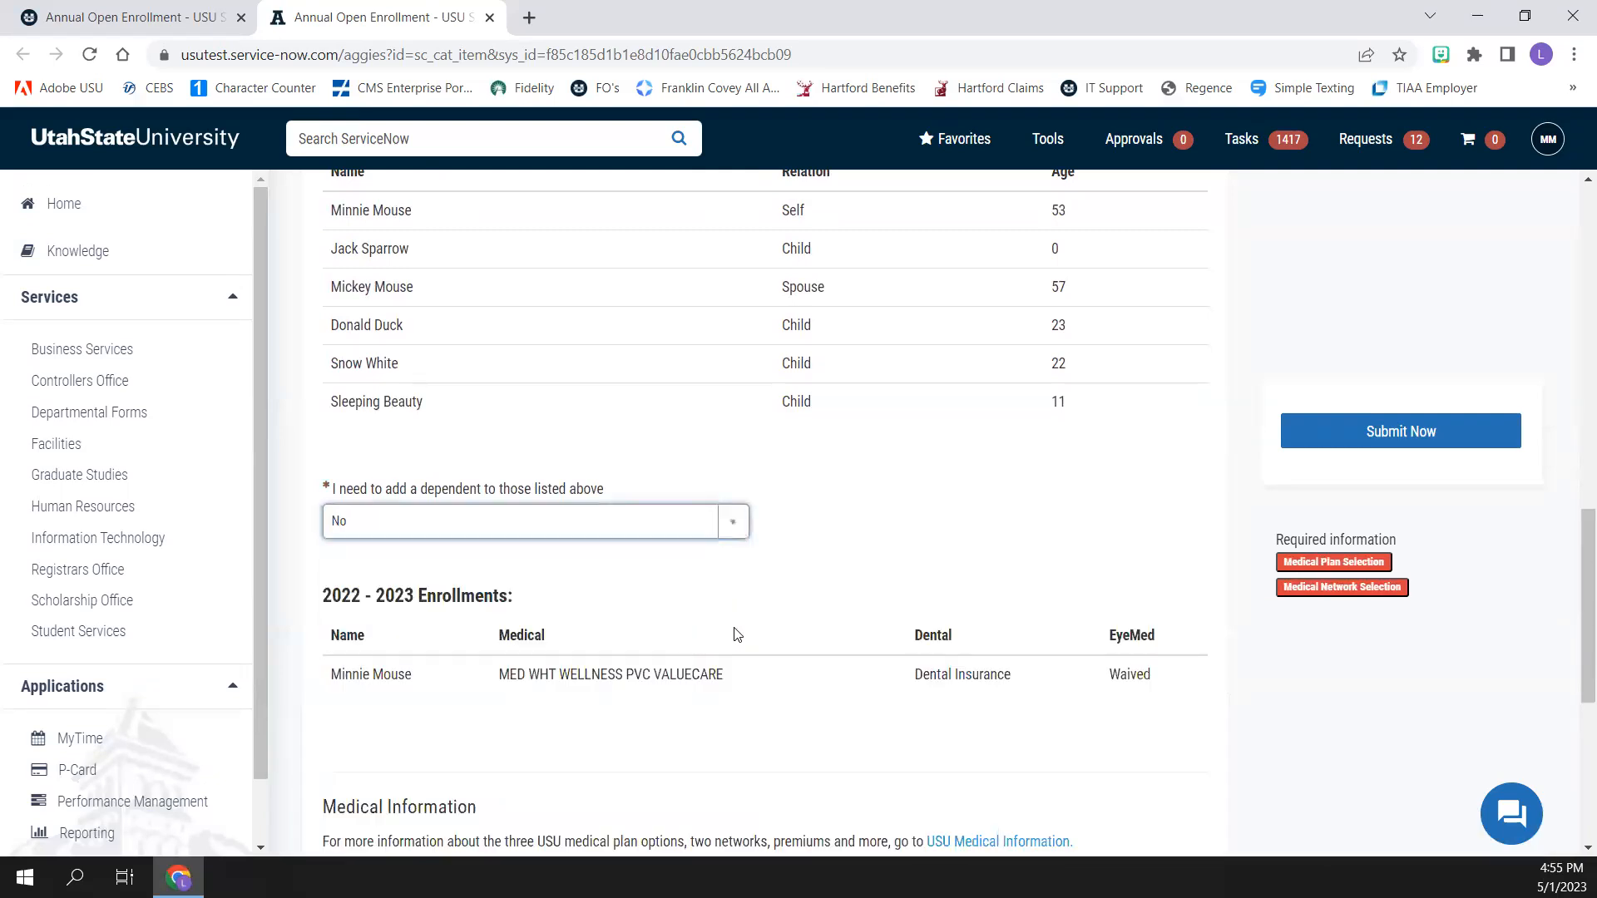
Set the medical coverage option to Step Me Through Medical Enrollment and select the High Deductible Health Plan (HDHP)
scroll(736, 636, down, 1)
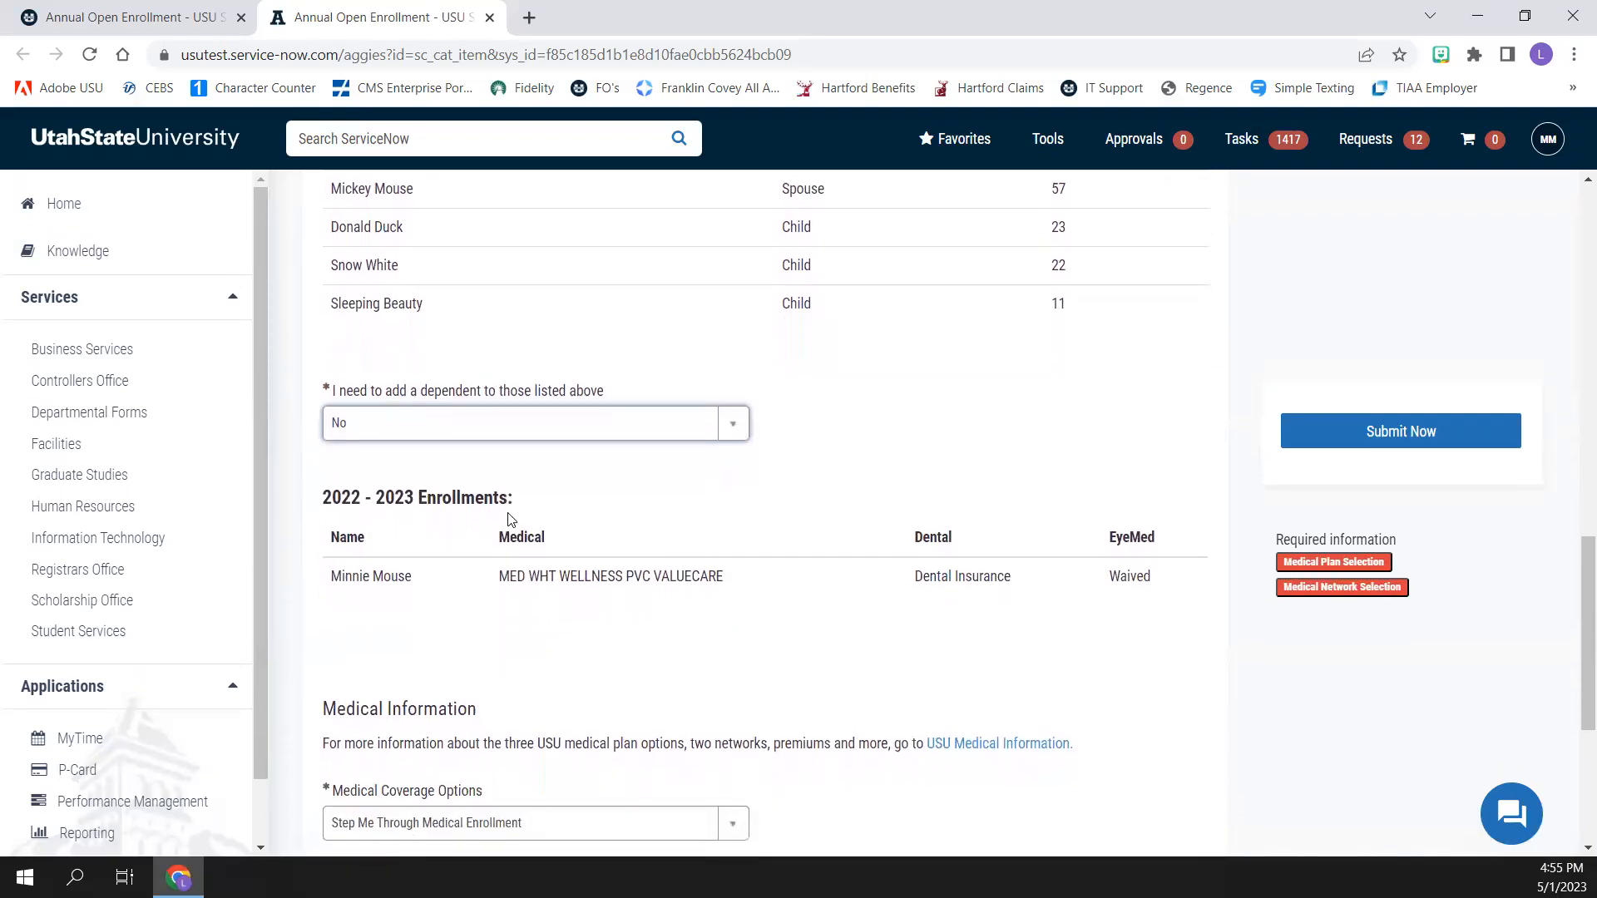
scroll(821, 517, down, 2)
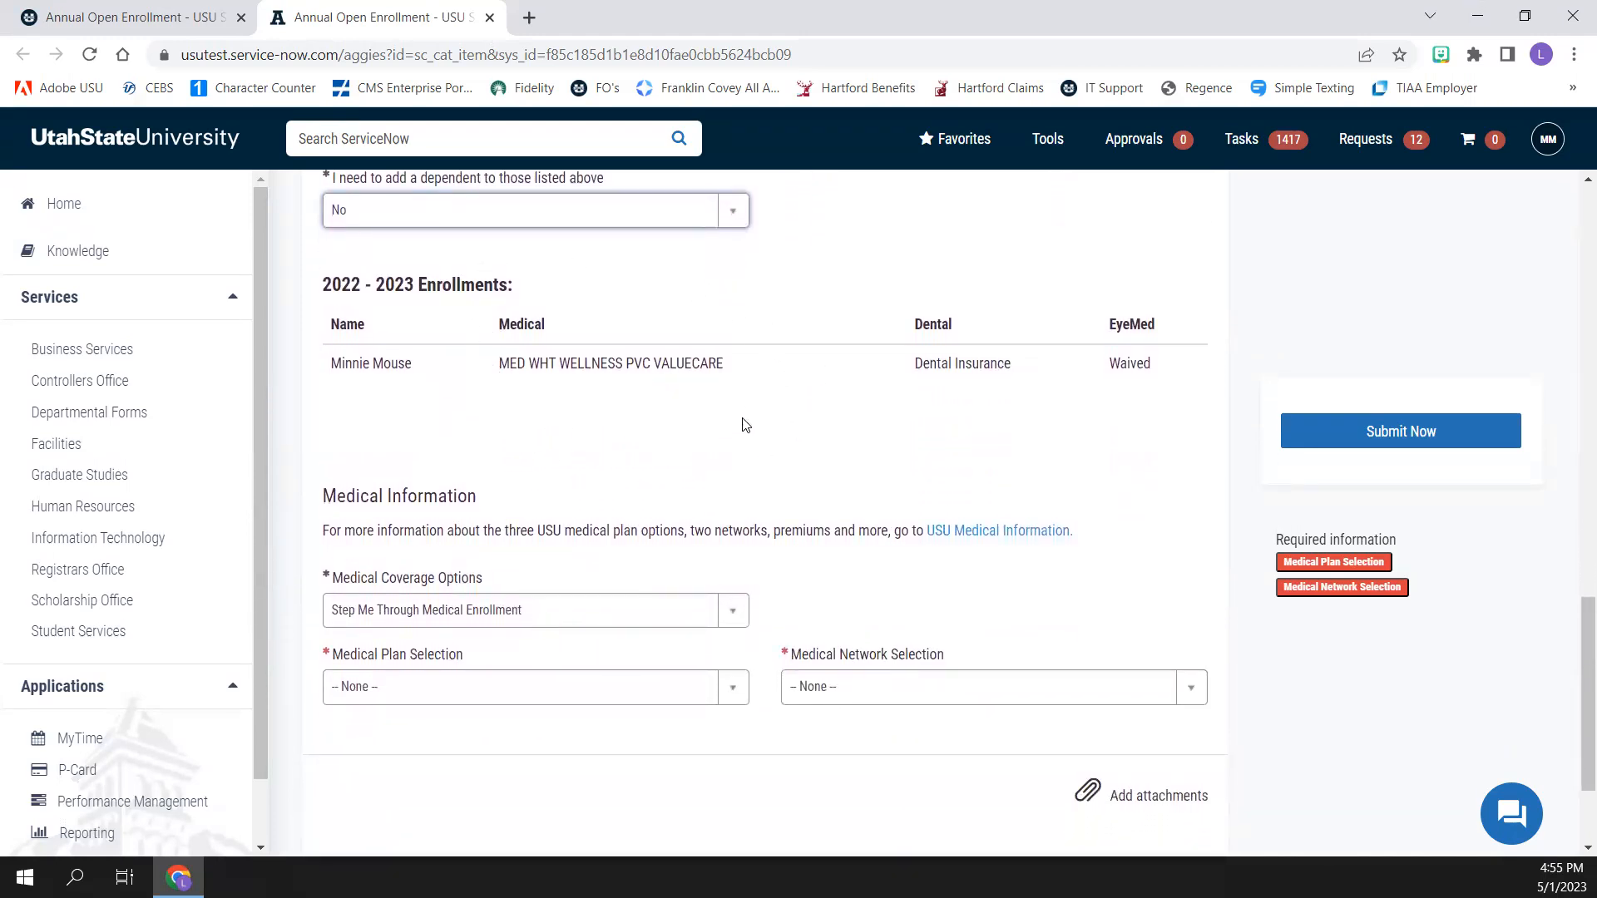
click(737, 616)
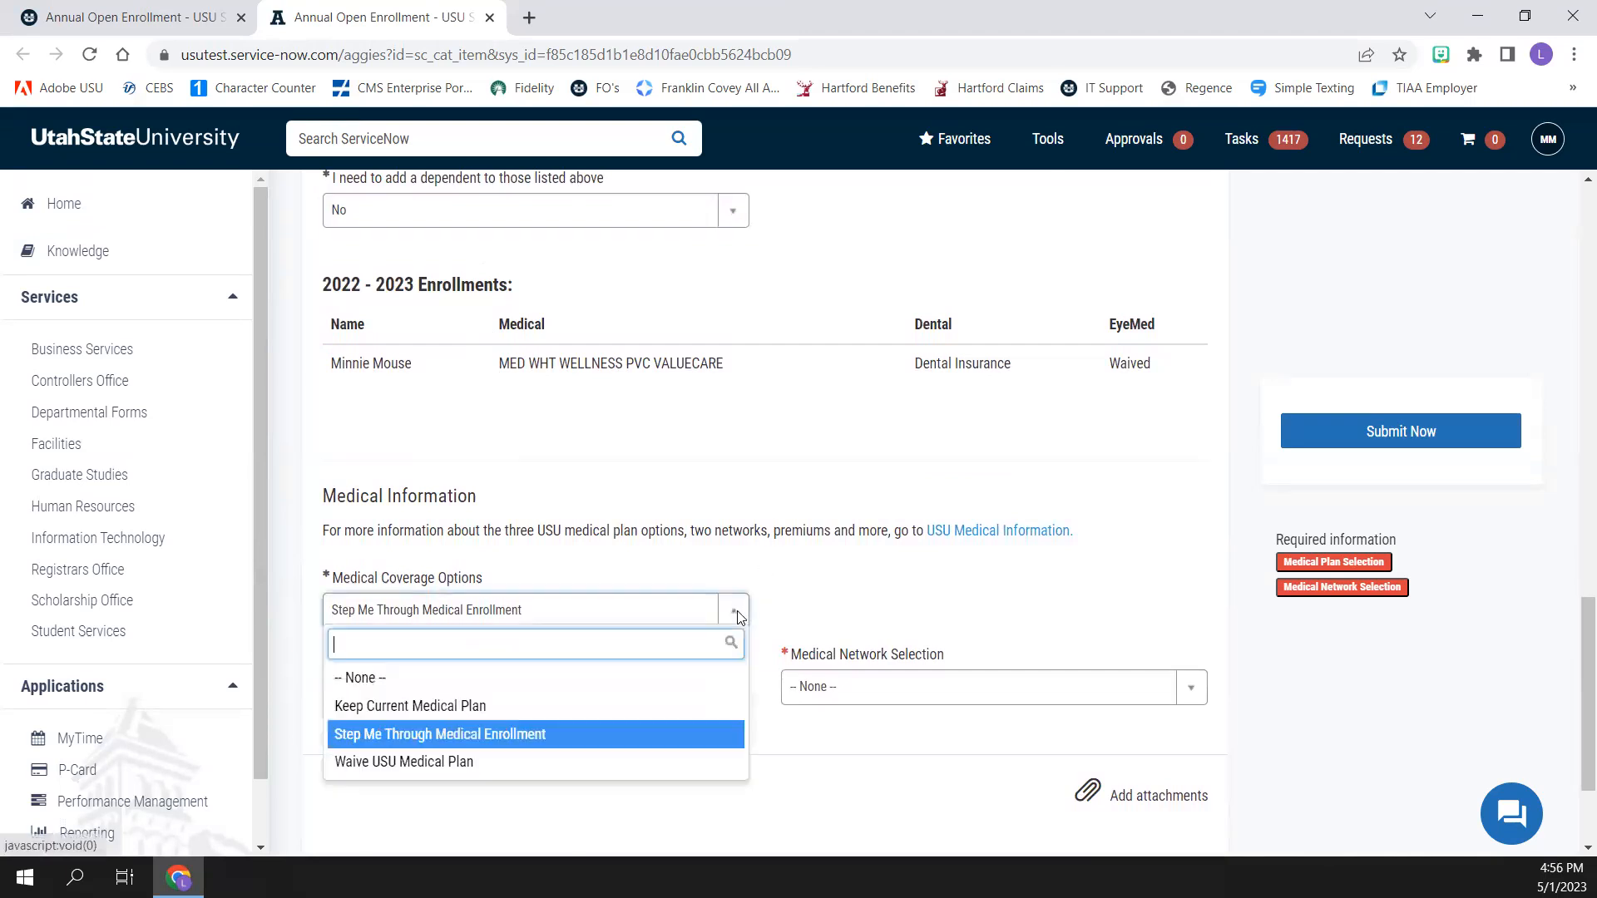
click(699, 735)
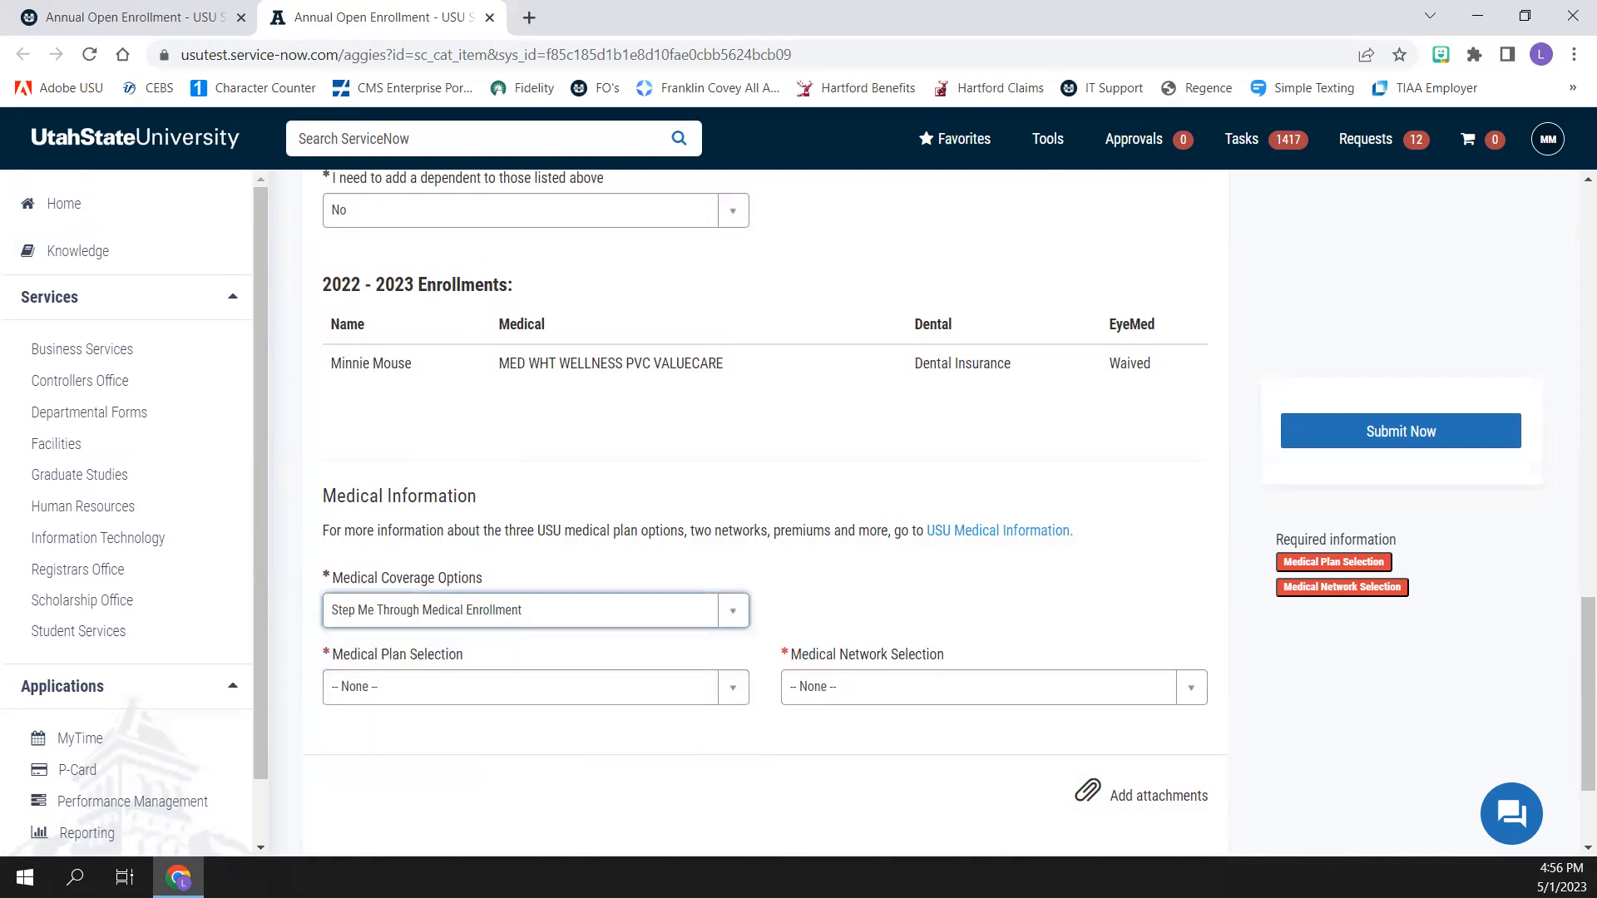
click(738, 688)
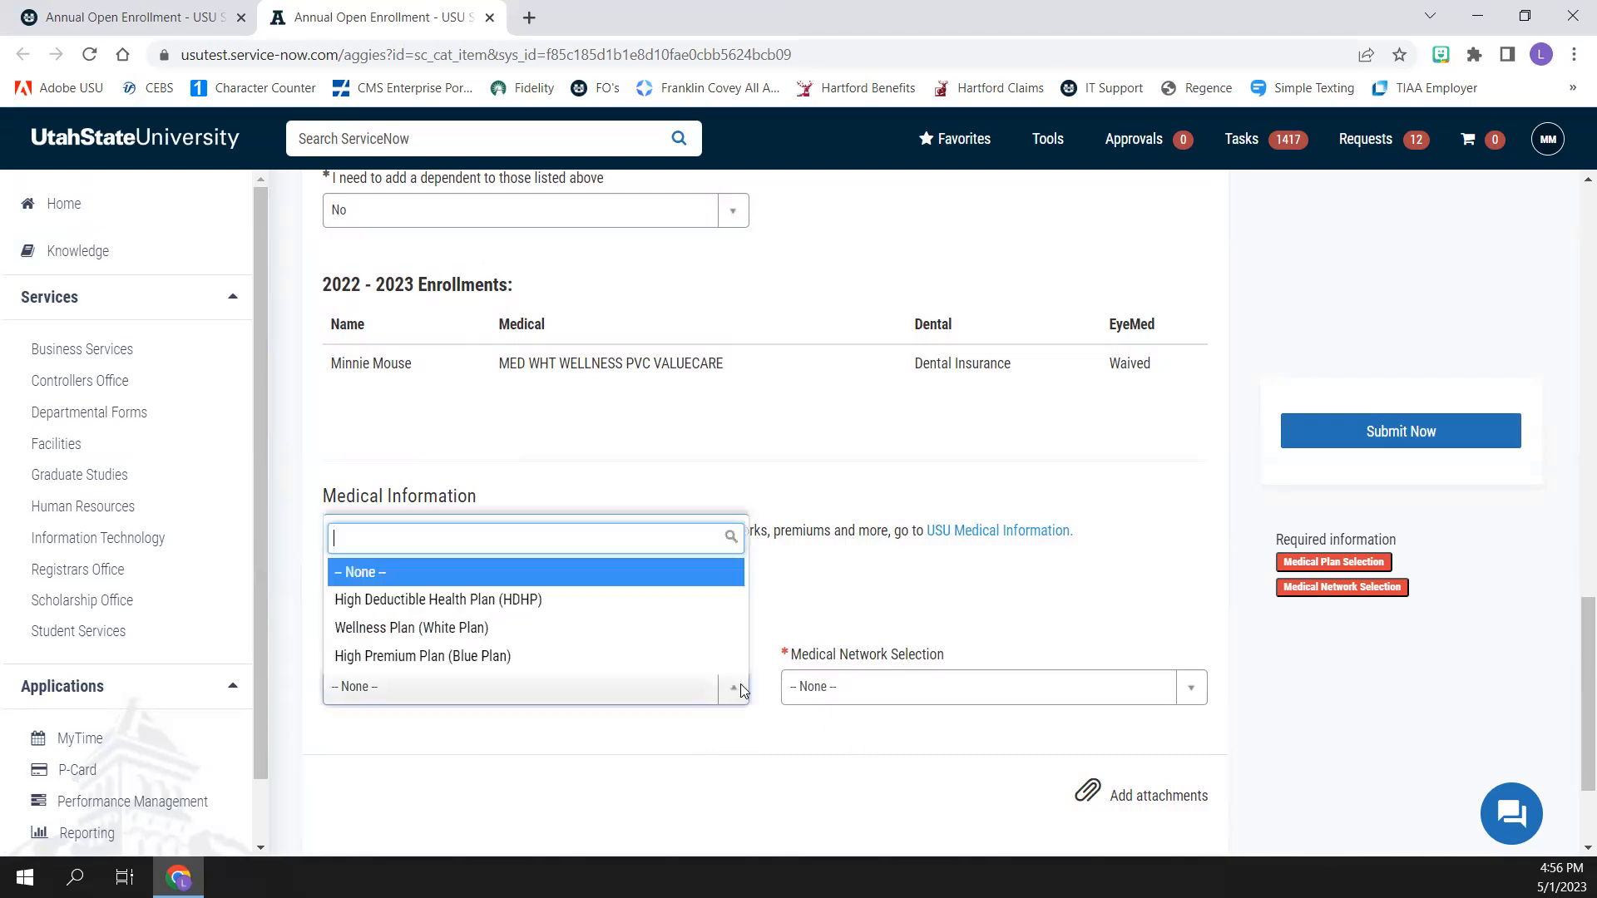
click(637, 608)
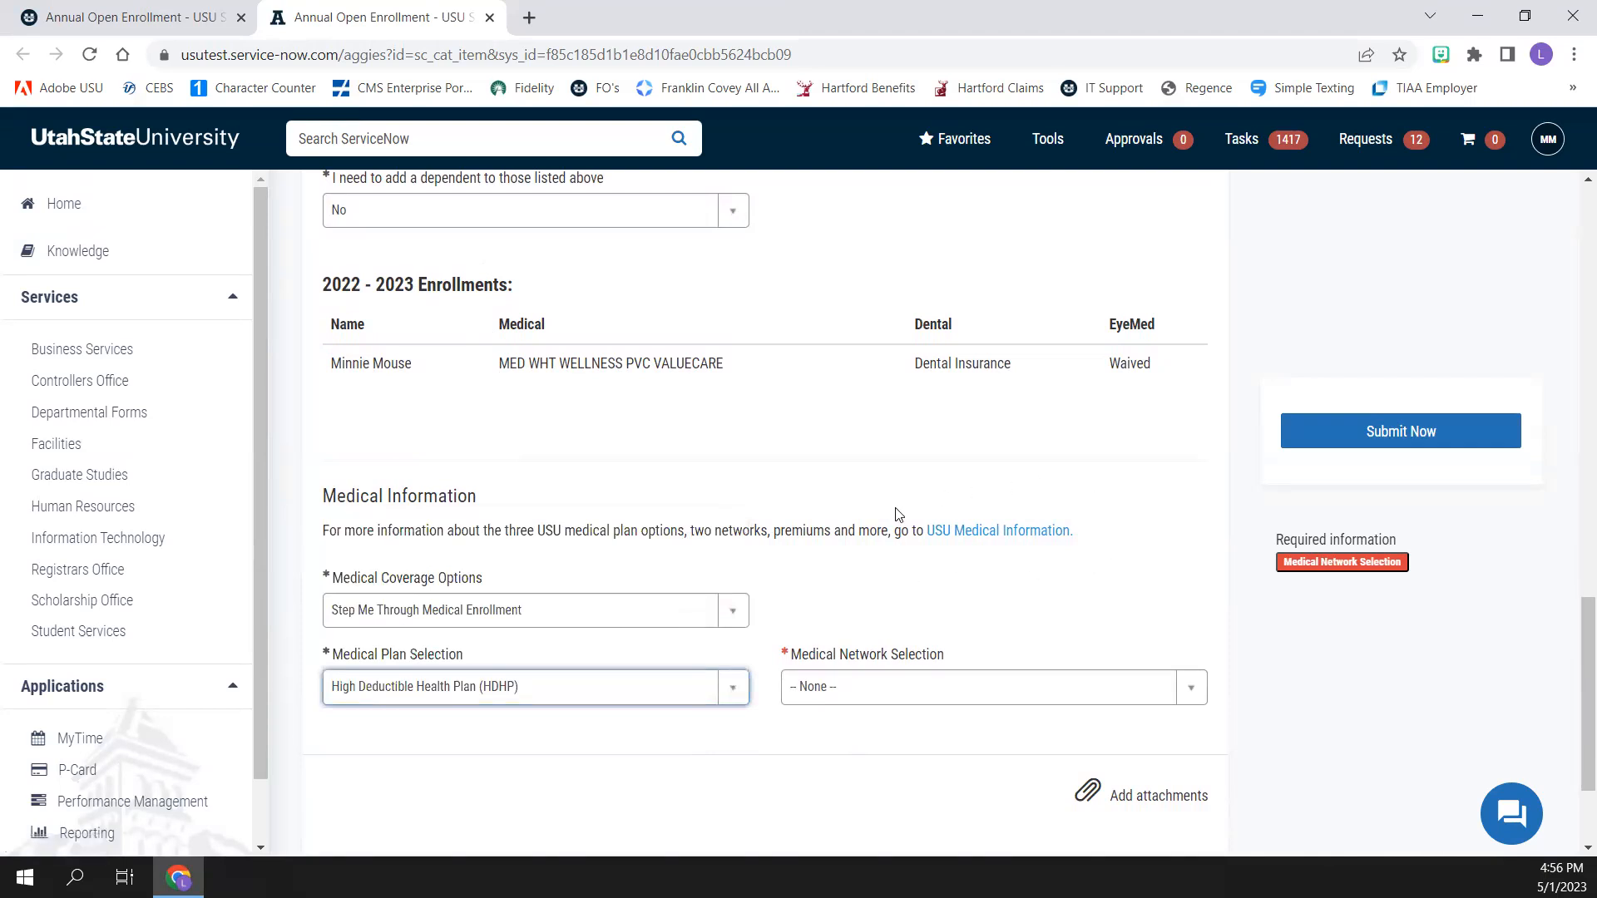
Open the USU Medical Information page, view its plan comparison section, and return to the enrollment form
click(980, 532)
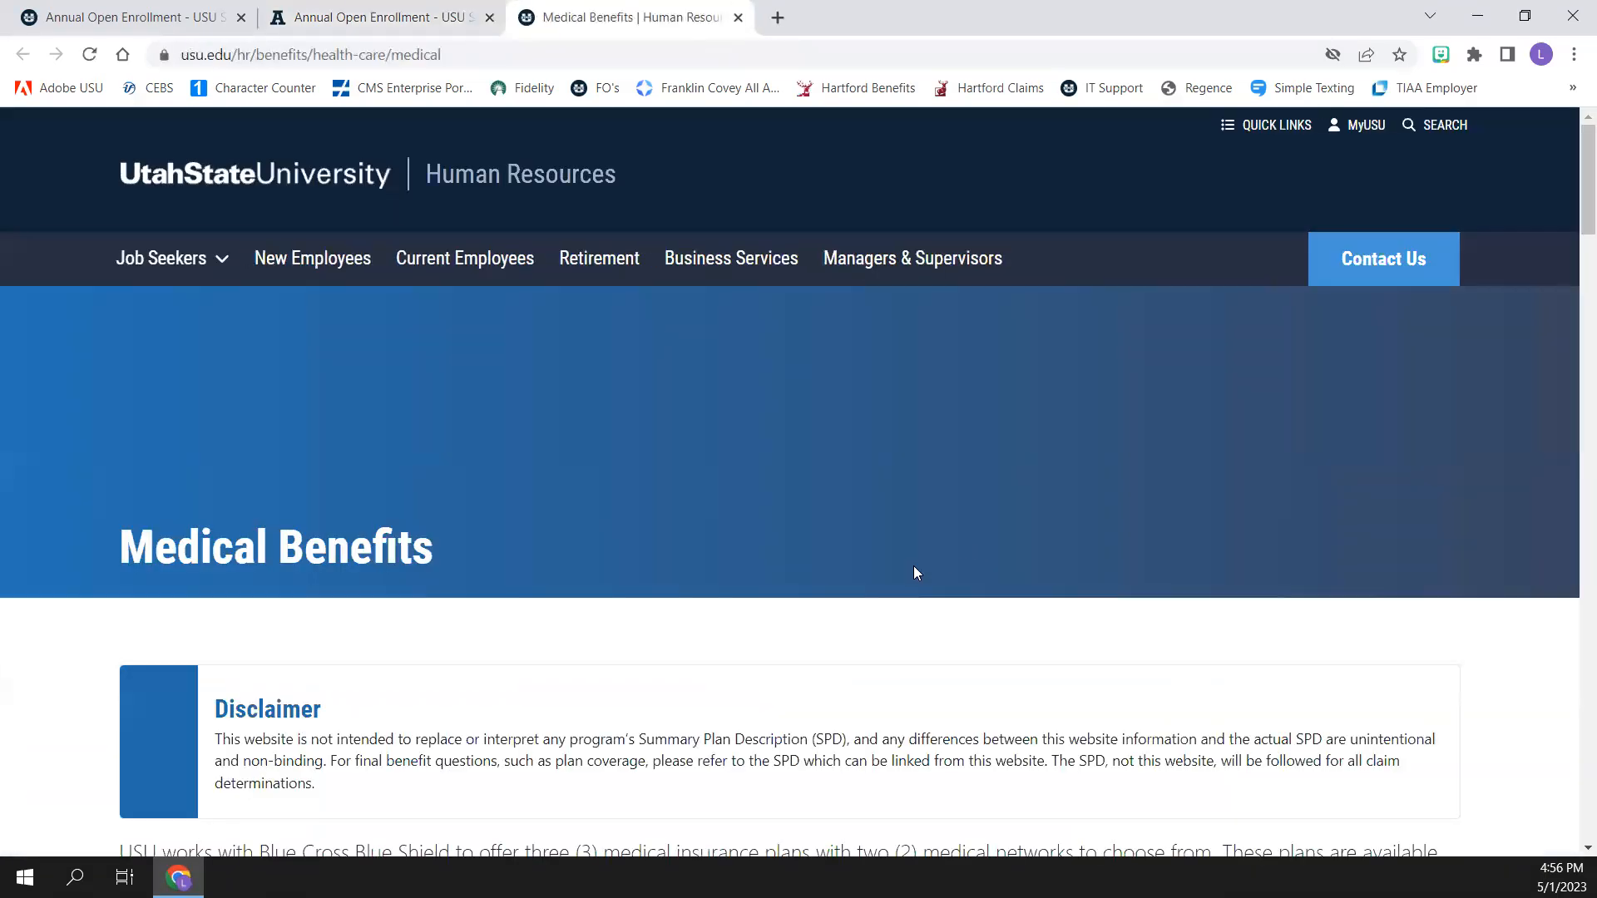
scroll(914, 566, down, 4)
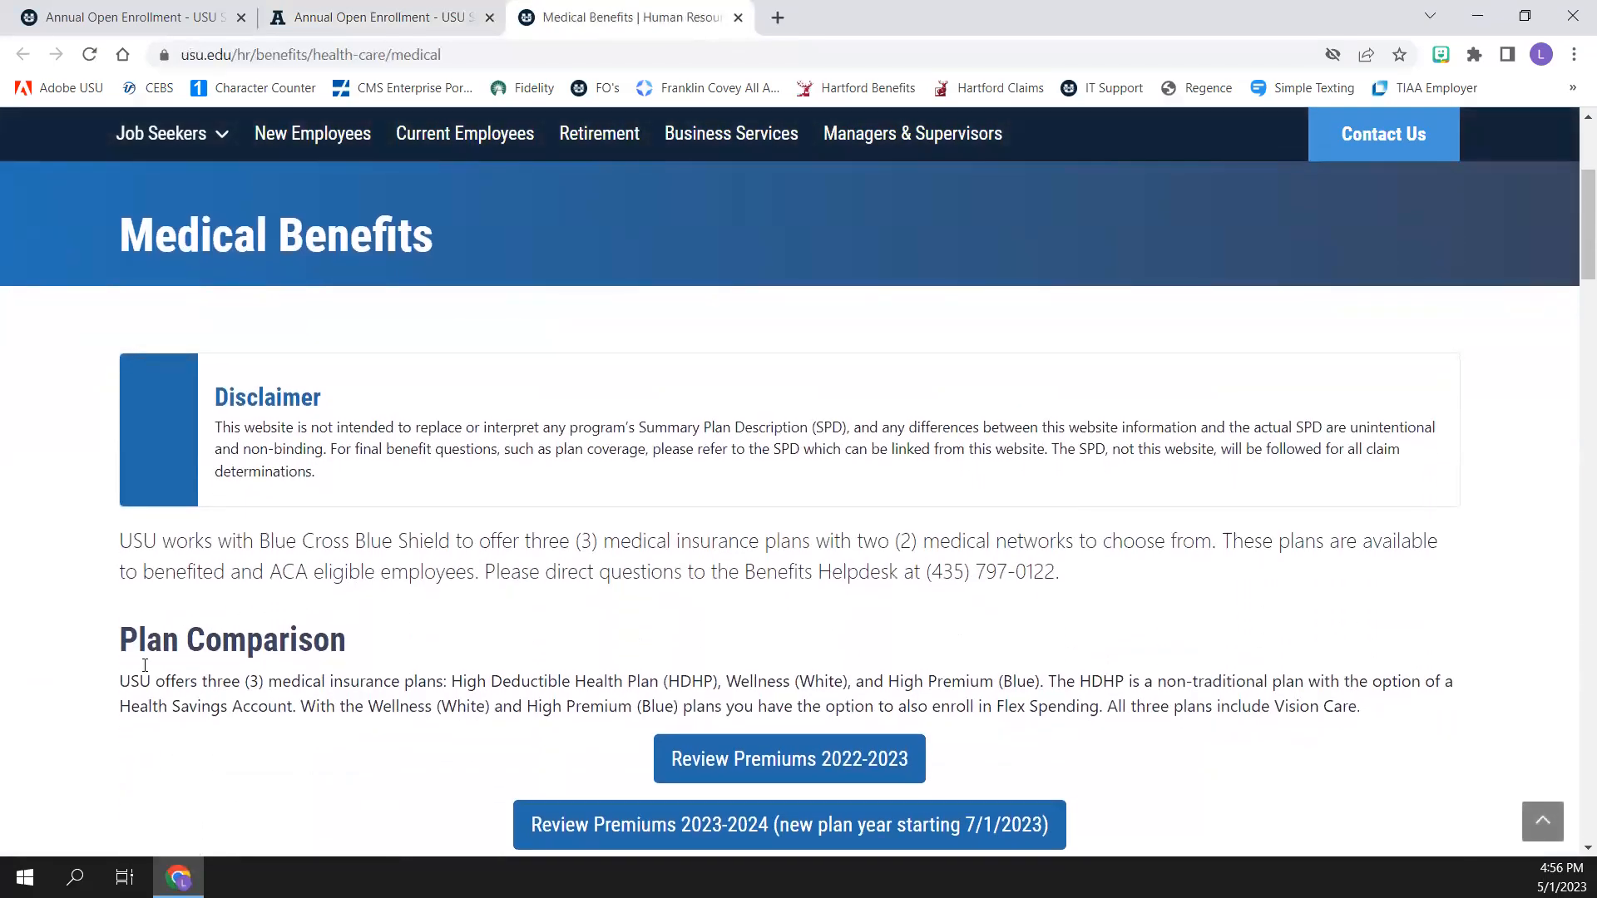
click(326, 23)
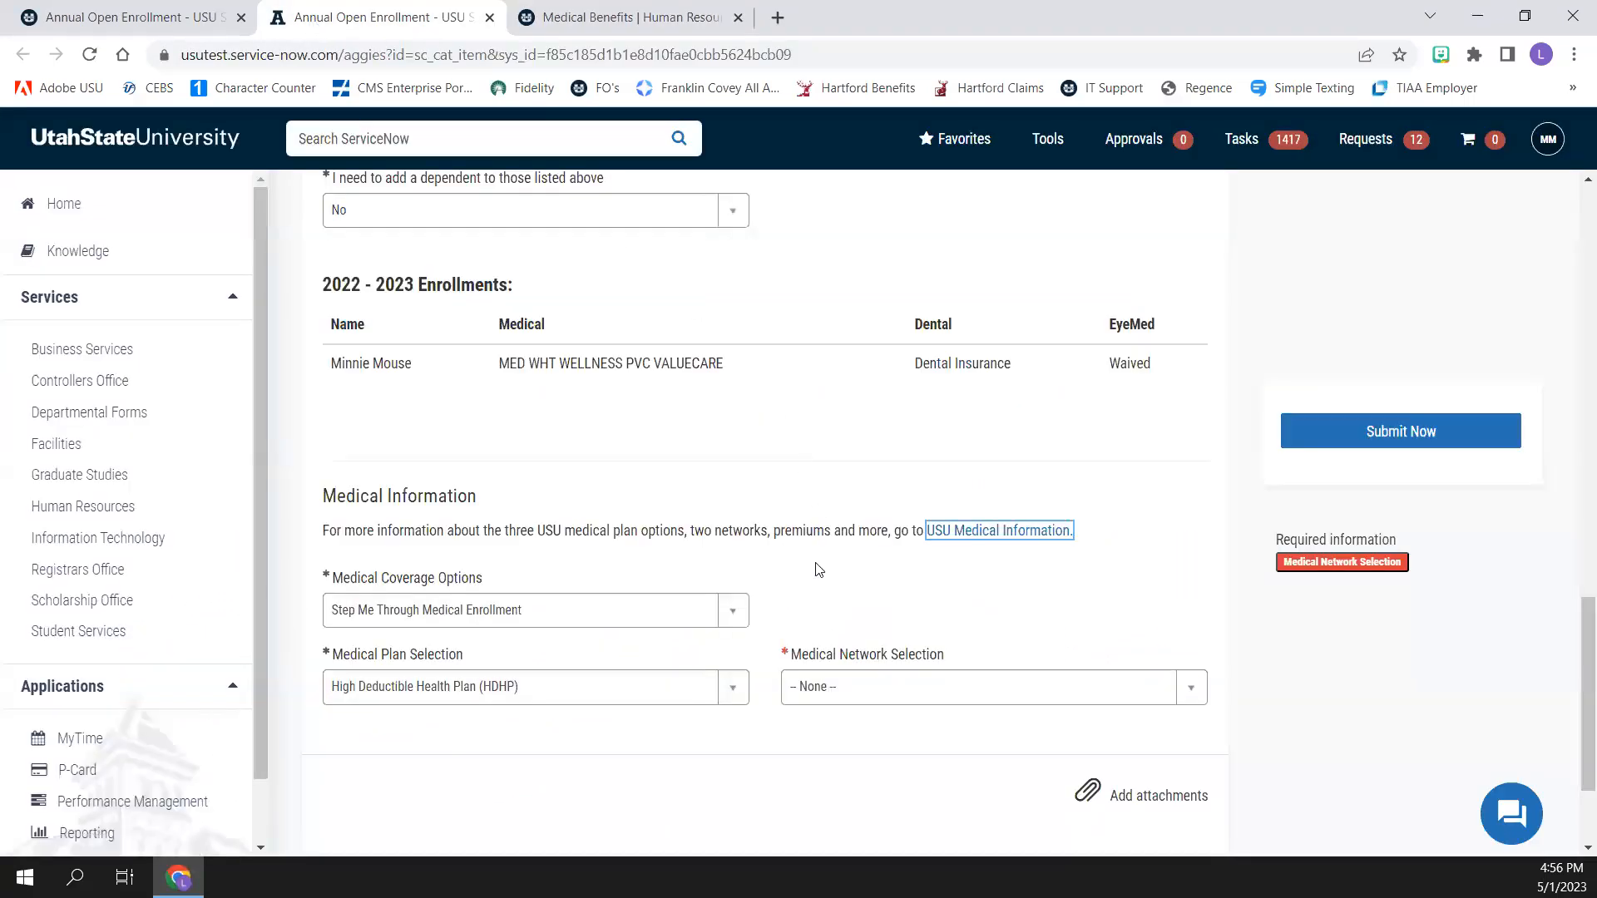
Set the medical network selection to Preferred ValueCare (PVC) Network
click(1195, 687)
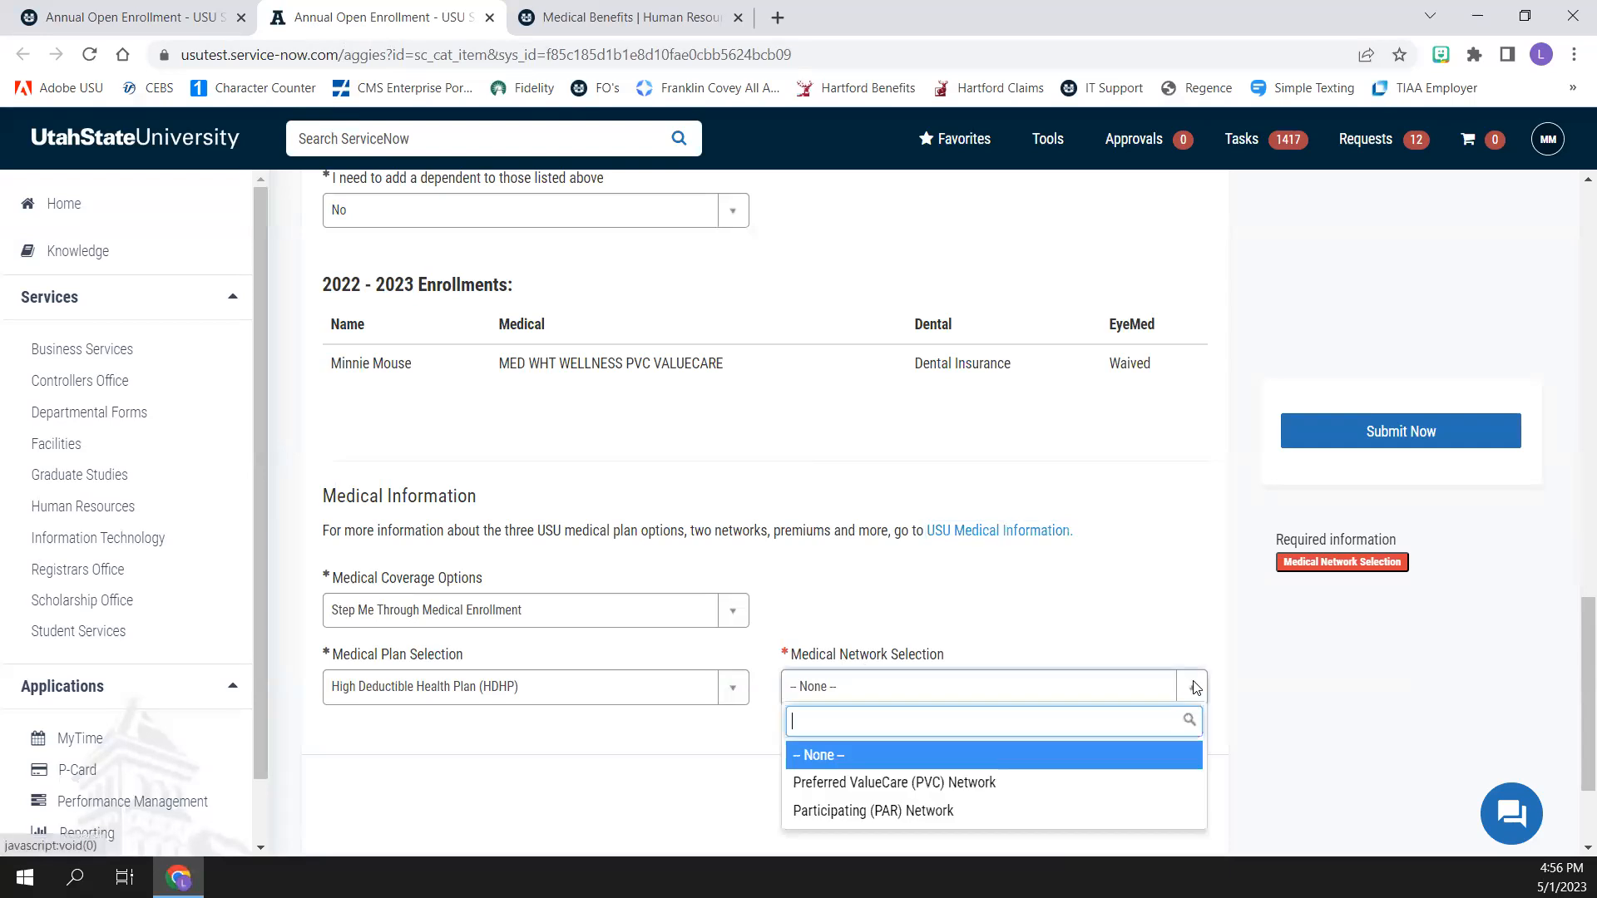
click(1135, 784)
scroll(774, 698, down, 3)
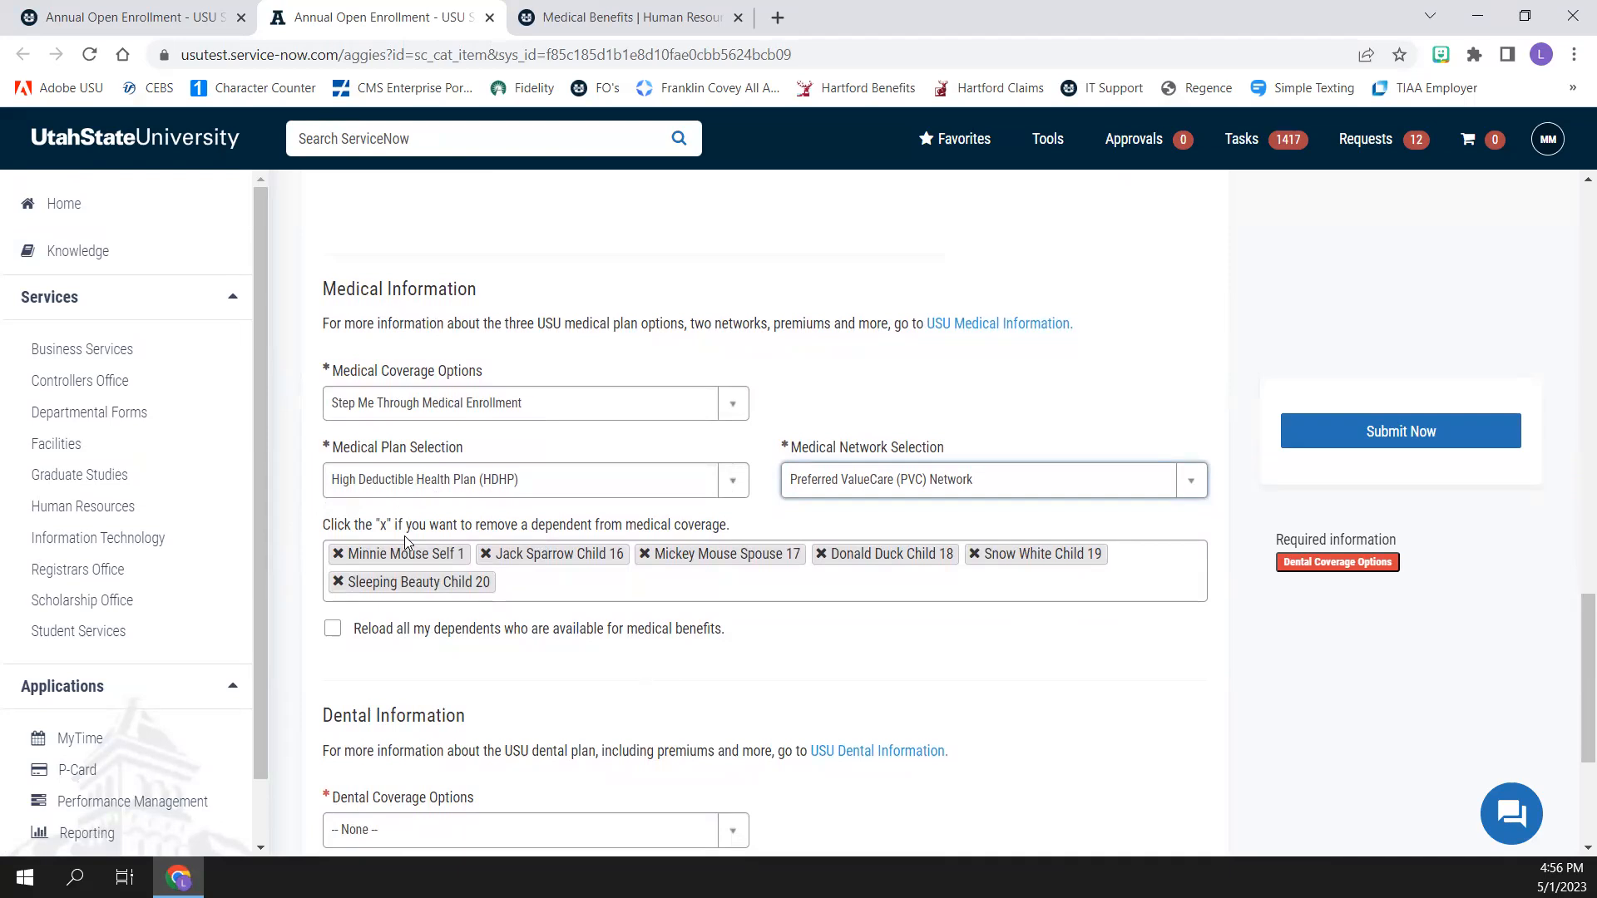
Set dental coverage to Keep Current USU Dental Plan and EyeMed coverage to Keep Current USU EyeMed Plan
scroll(955, 630, down, 4)
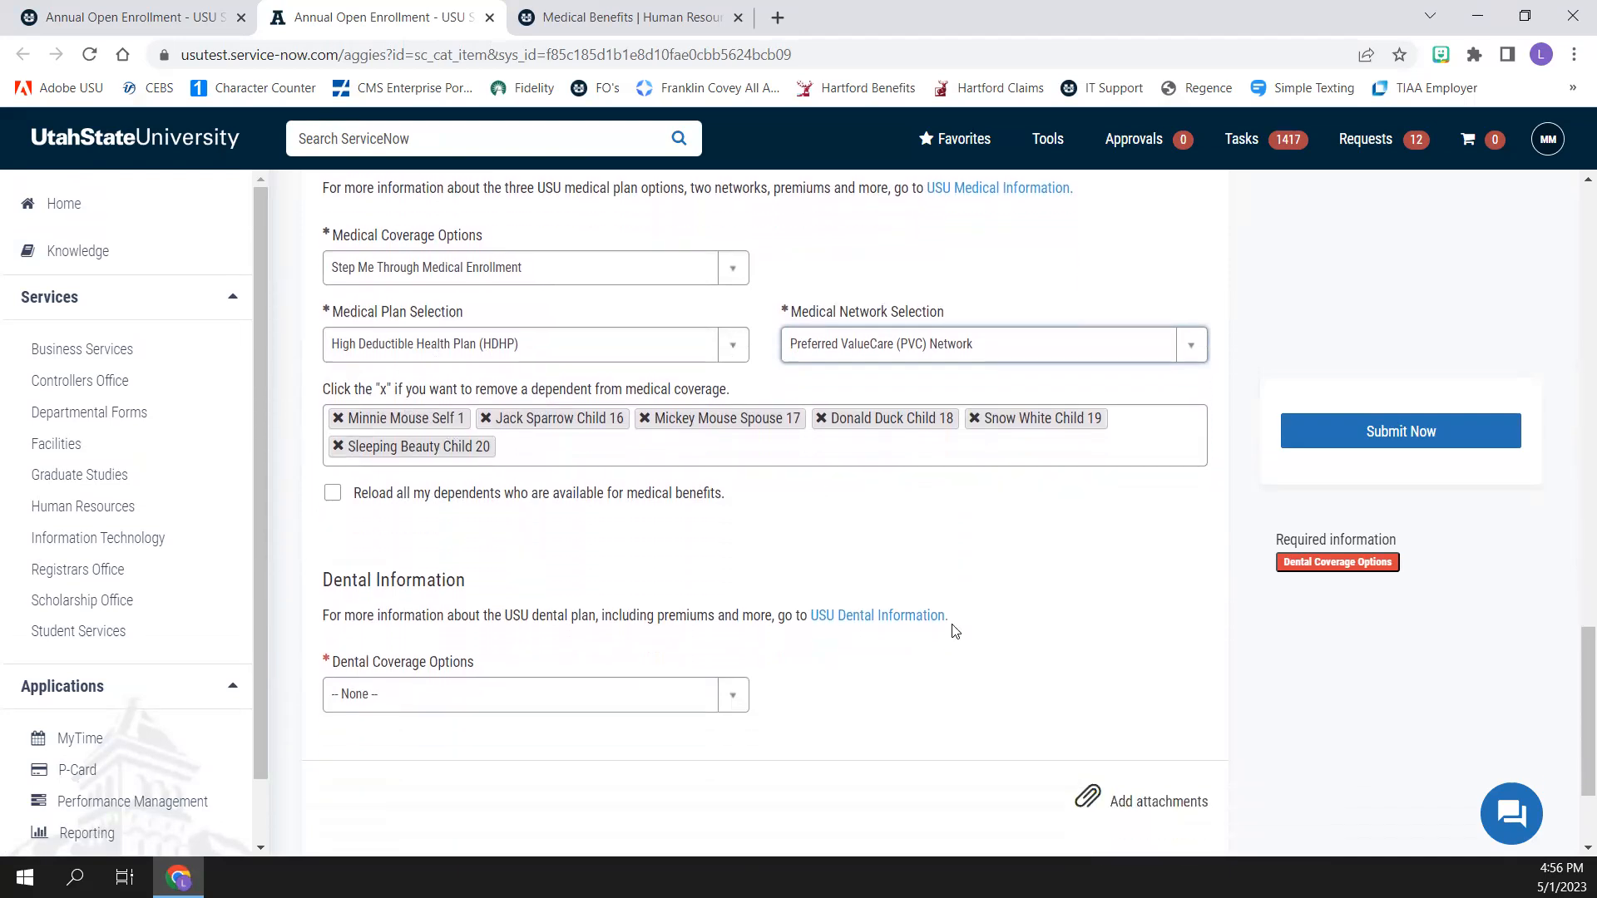
click(732, 520)
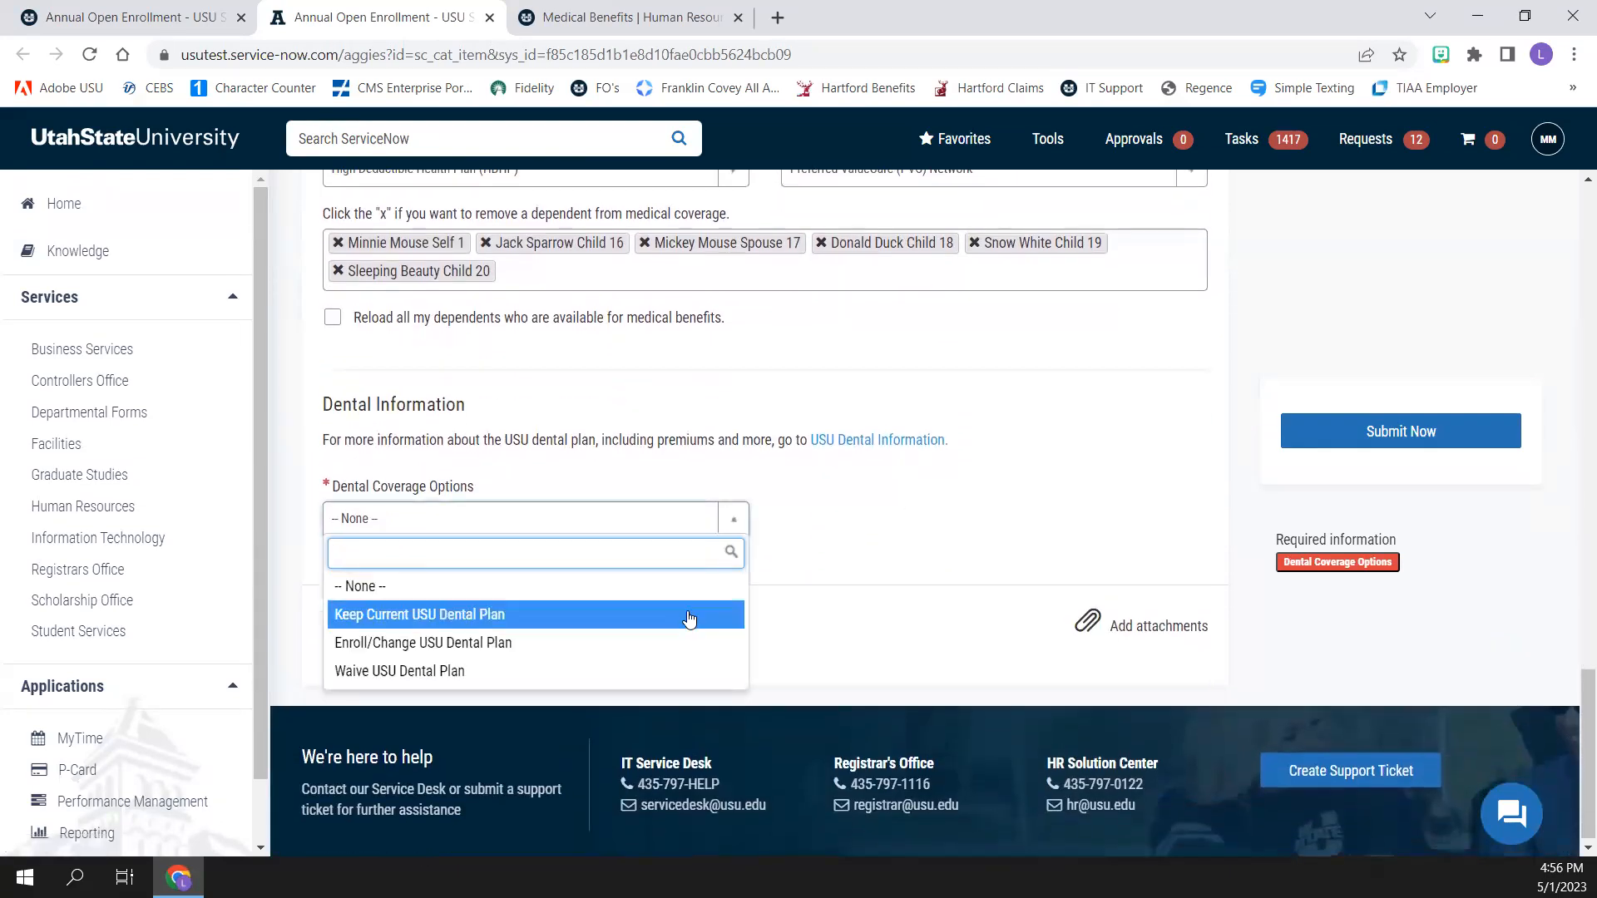
click(688, 618)
scroll(736, 583, down, 2)
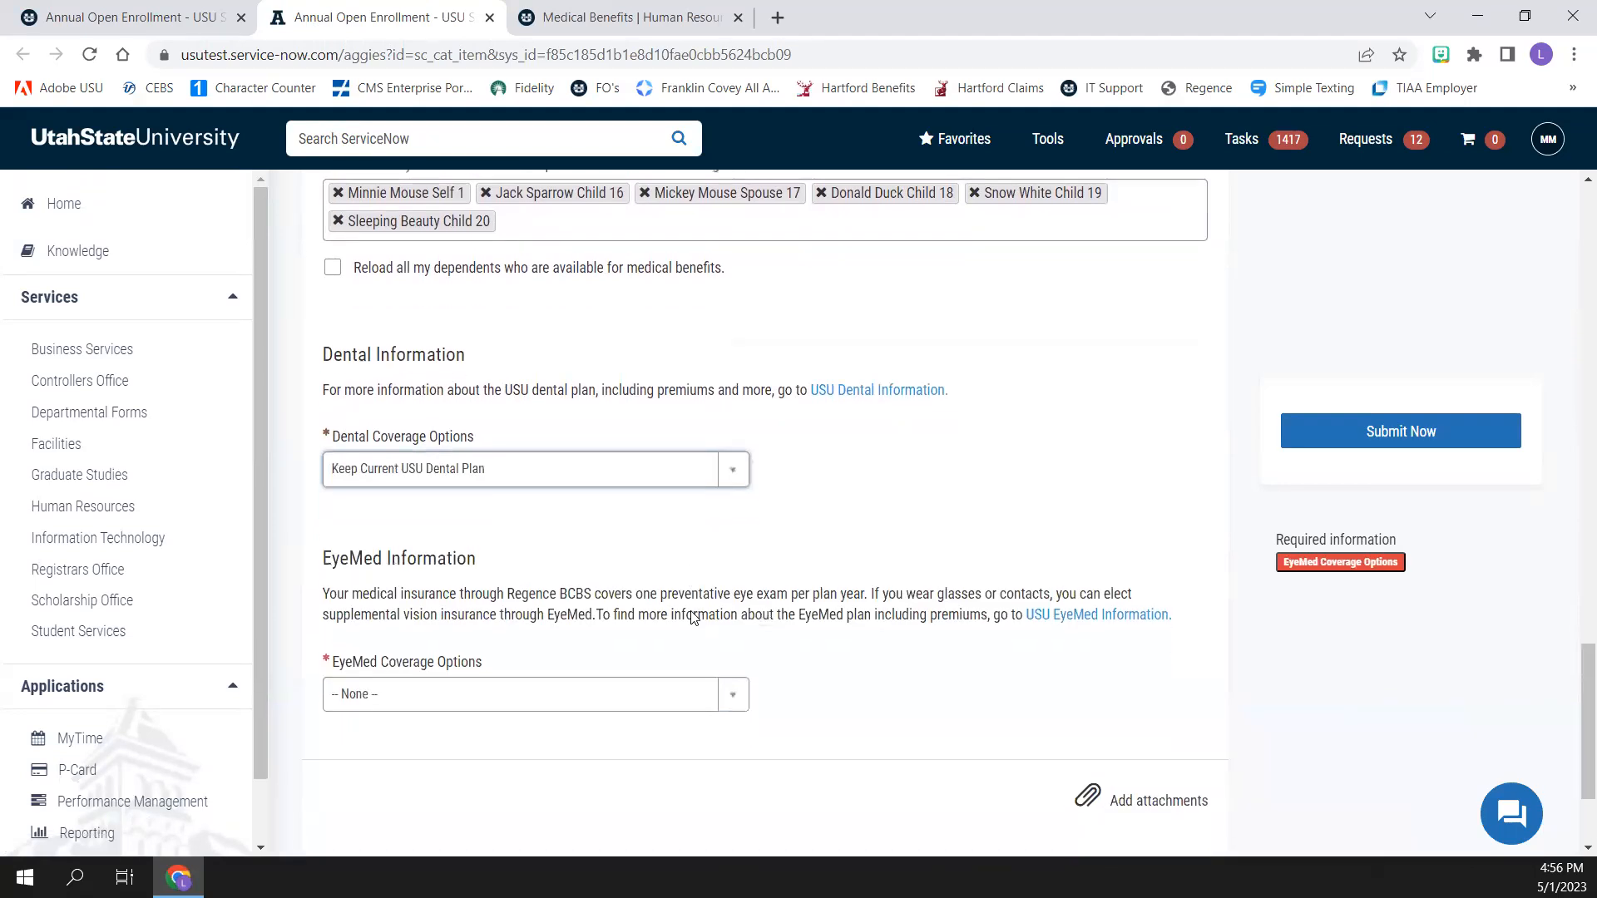
click(733, 555)
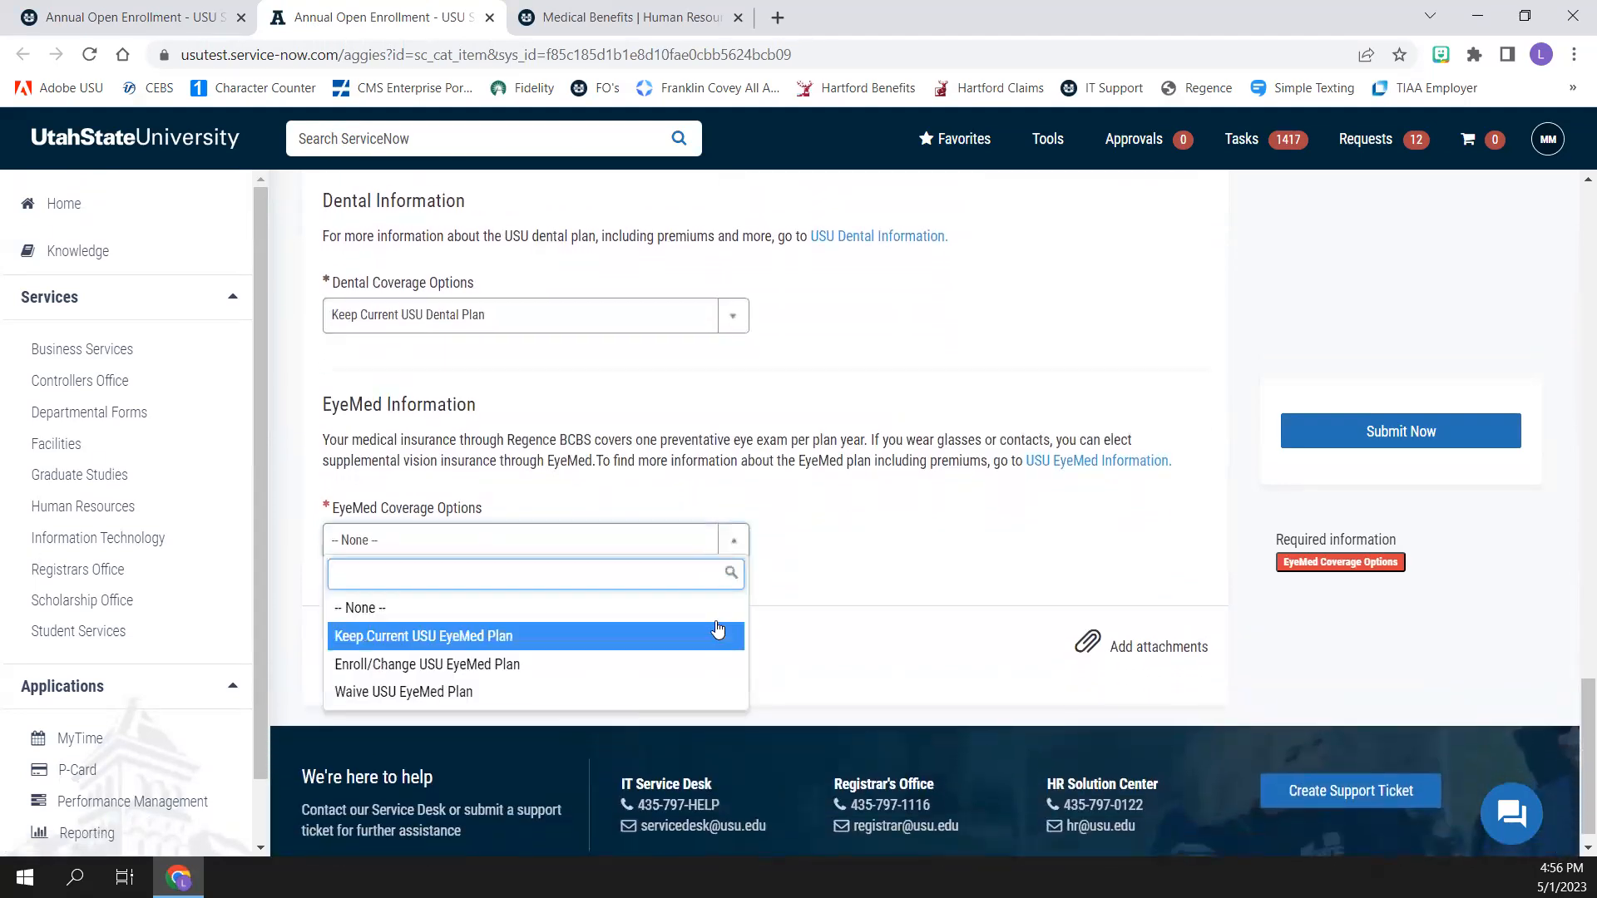
click(718, 634)
Choose Enroll in an HSA and set the annual HSA contribution to $5000
scroll(727, 623, down, 3)
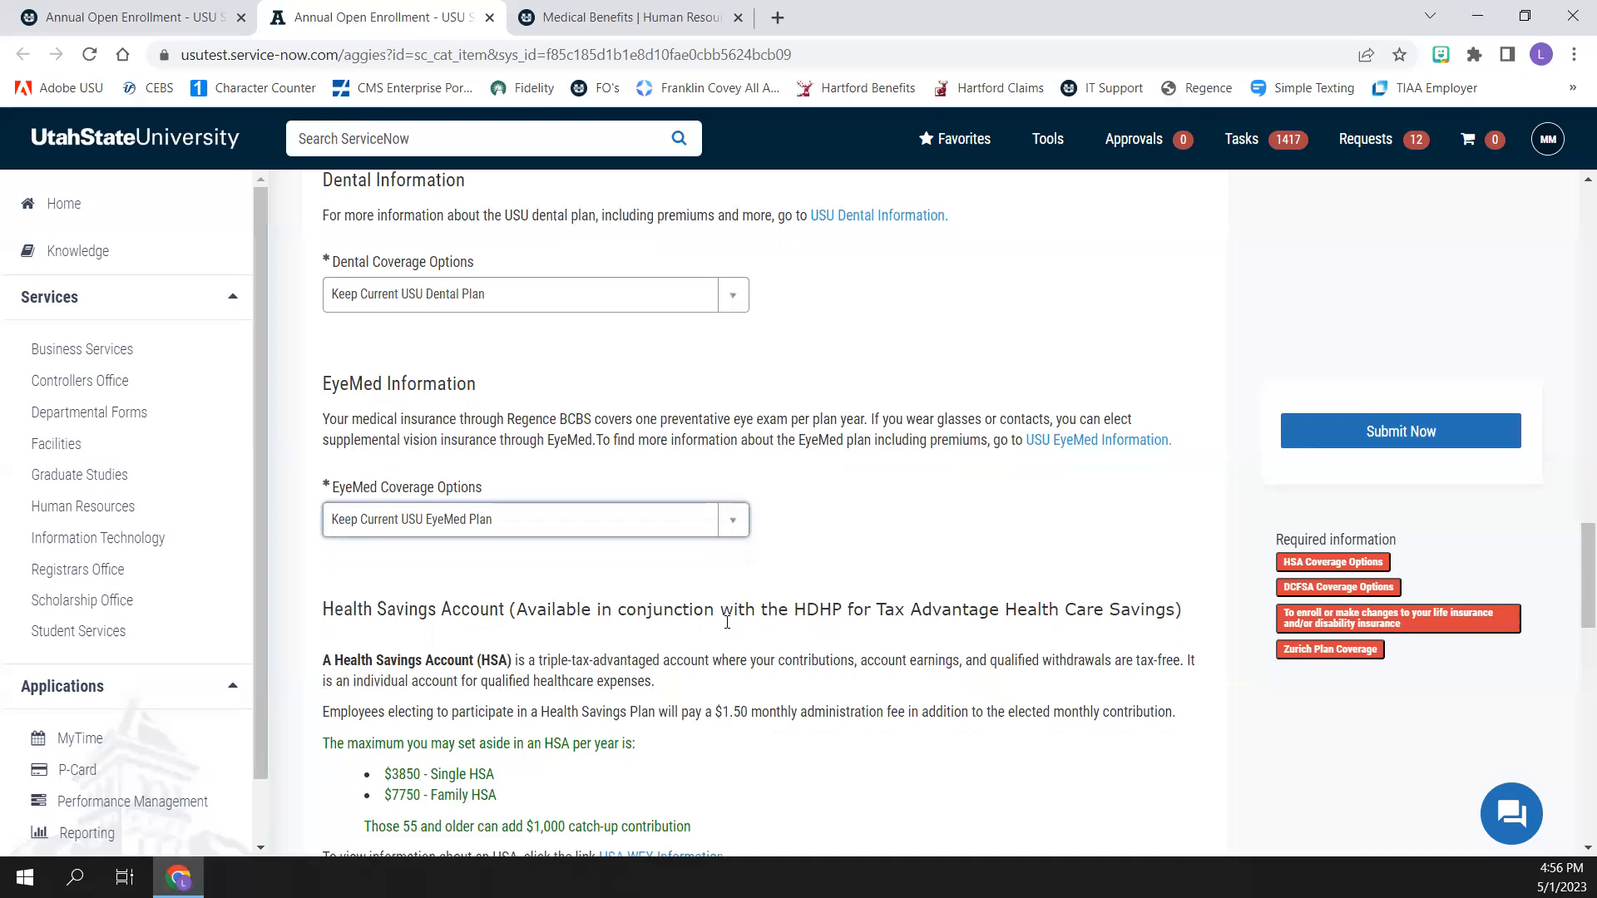
scroll(728, 623, down, 1)
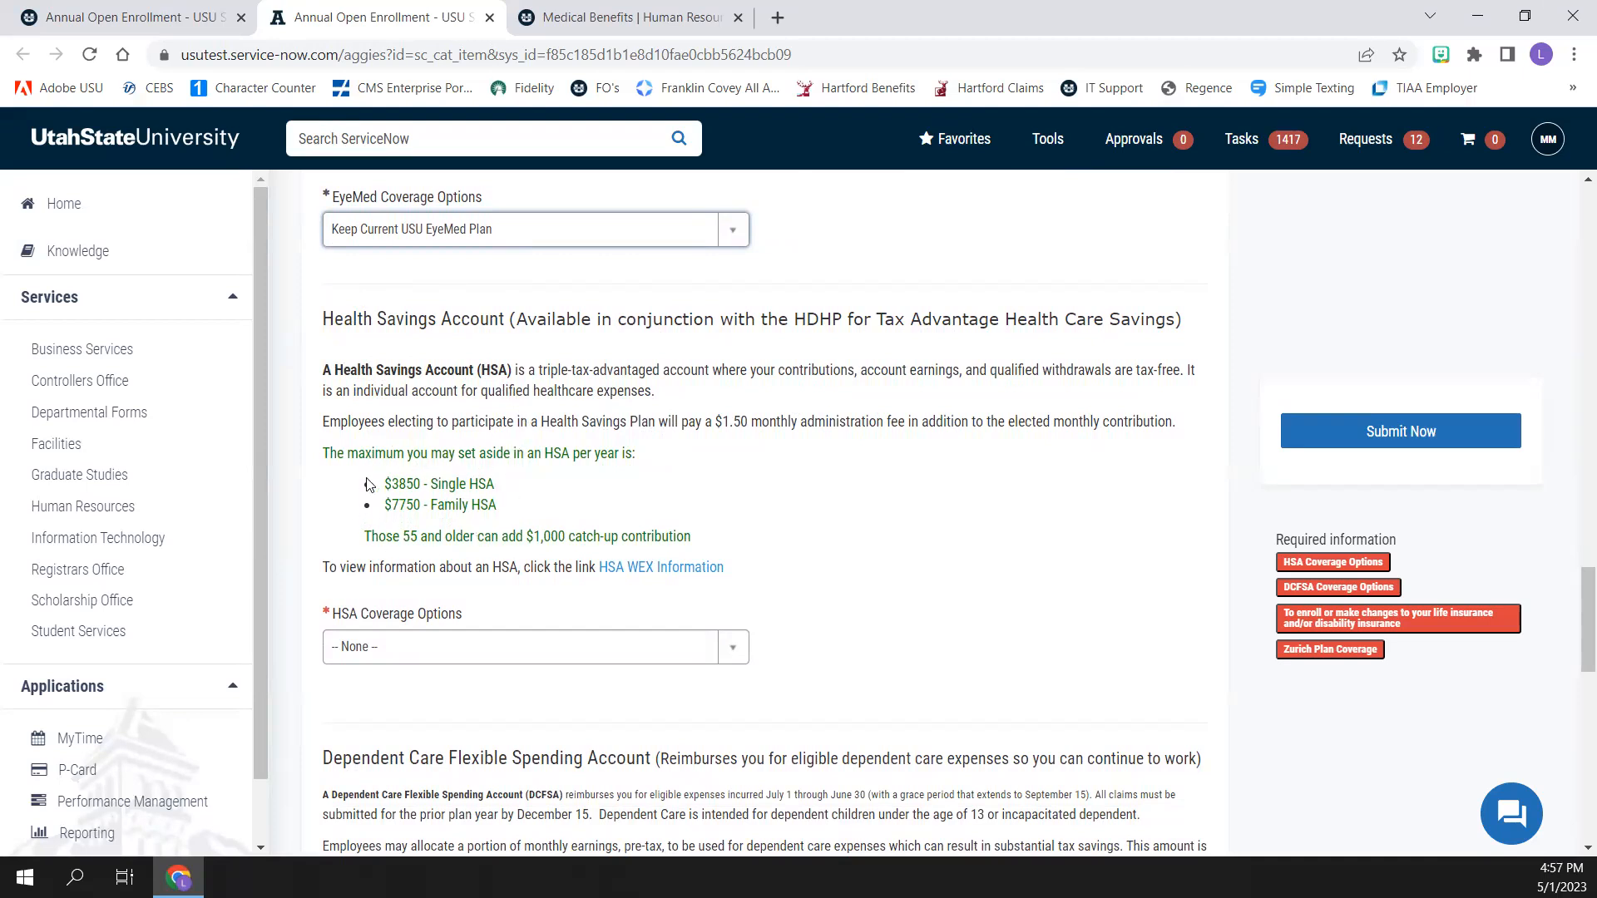
click(735, 642)
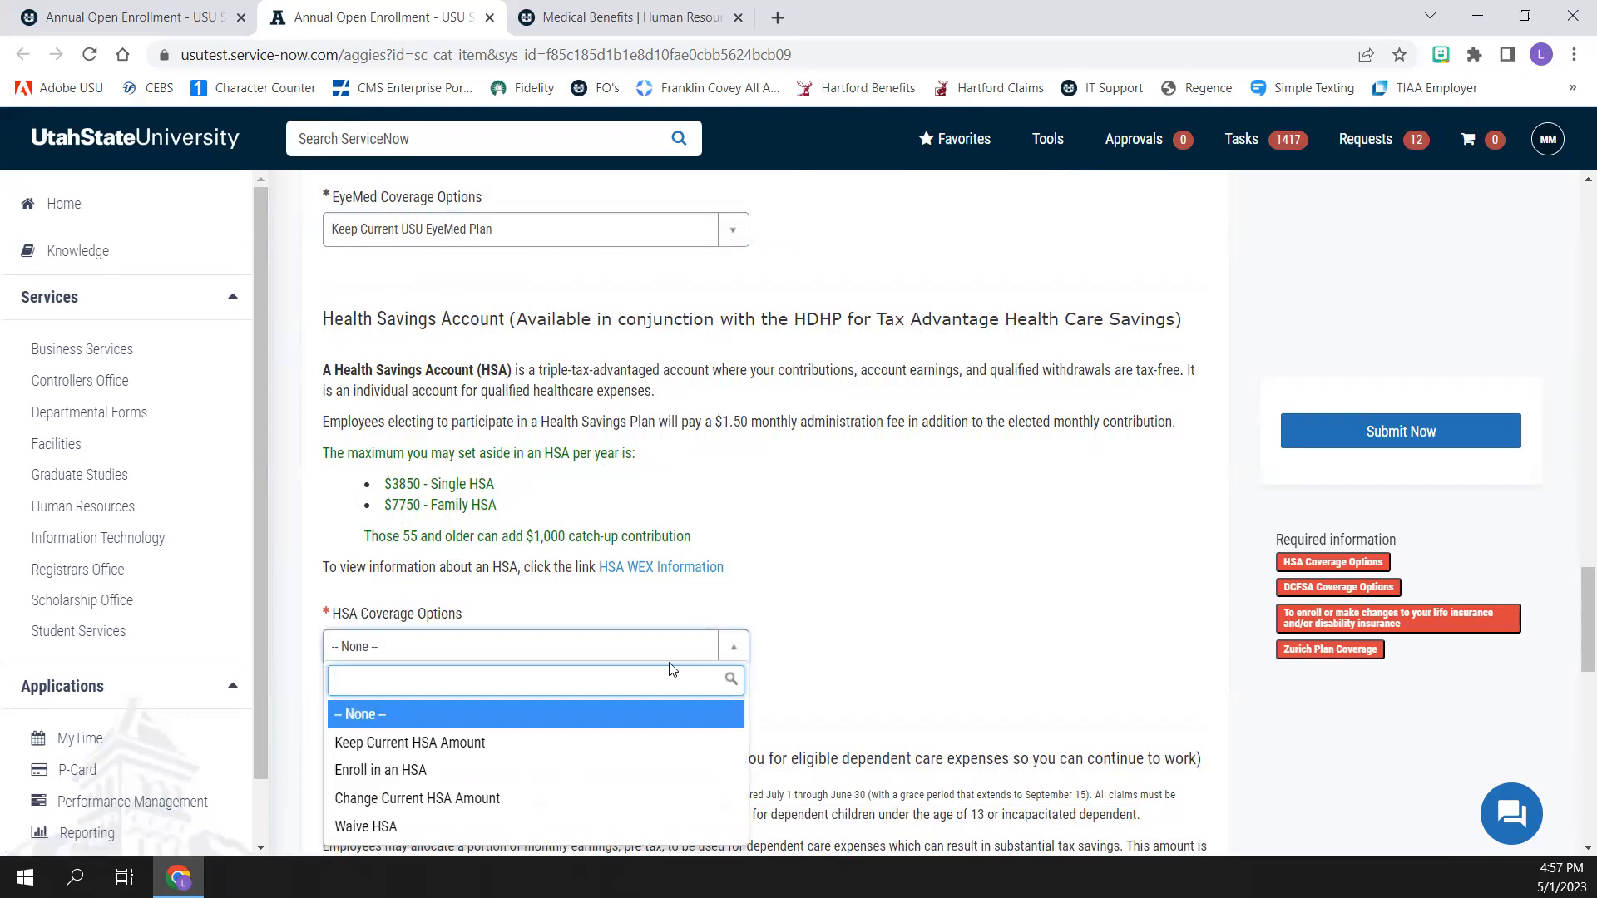
click(485, 784)
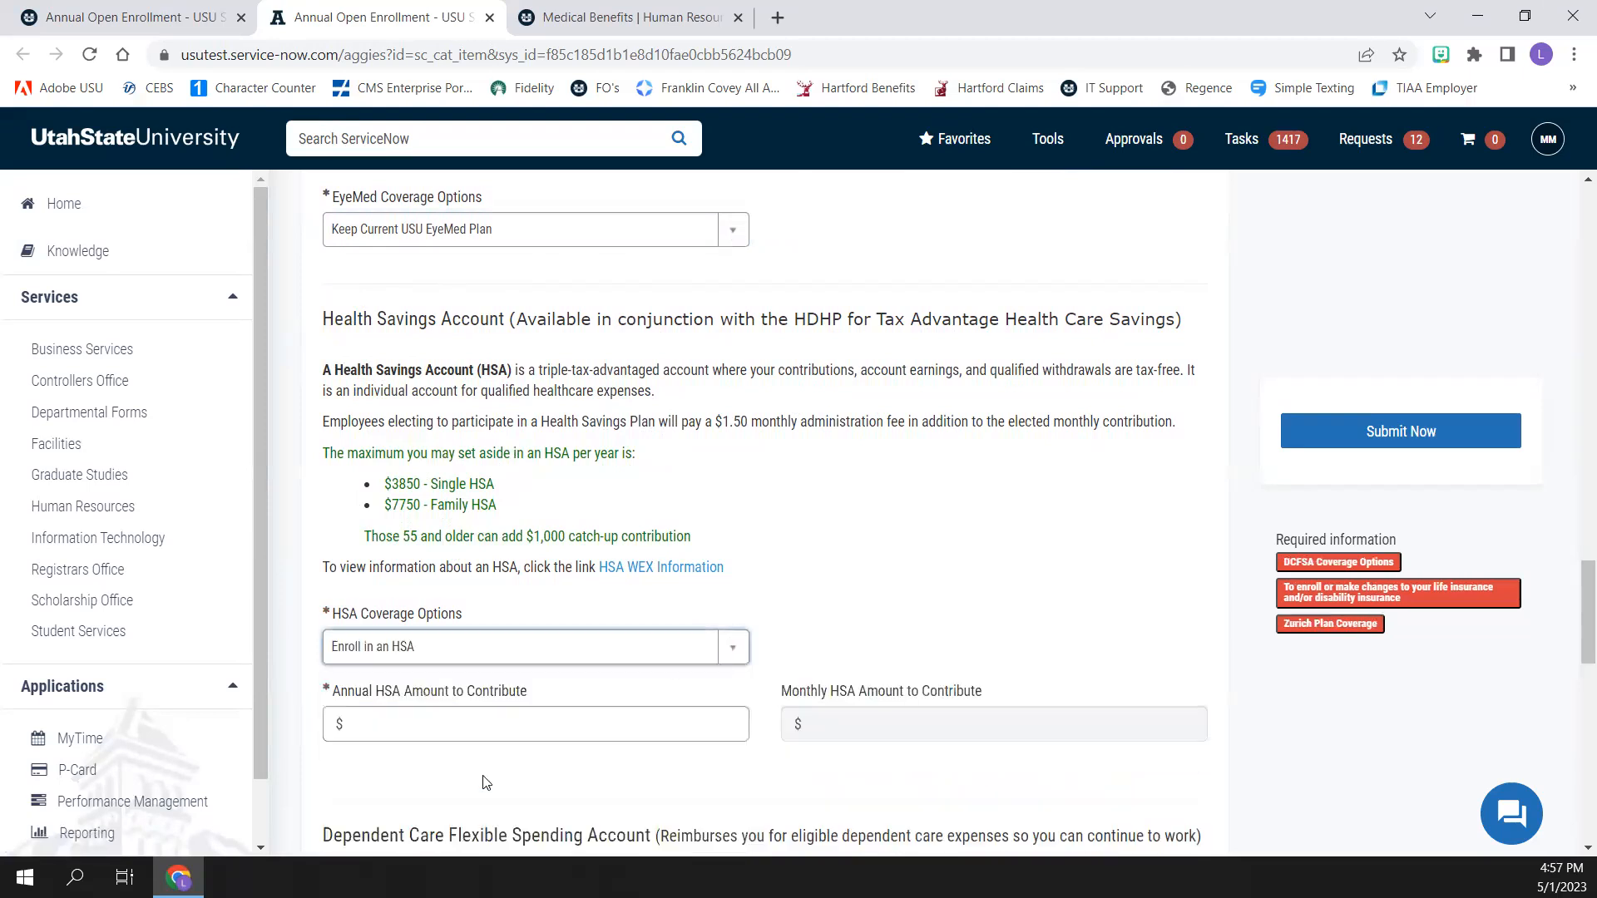
click(433, 732)
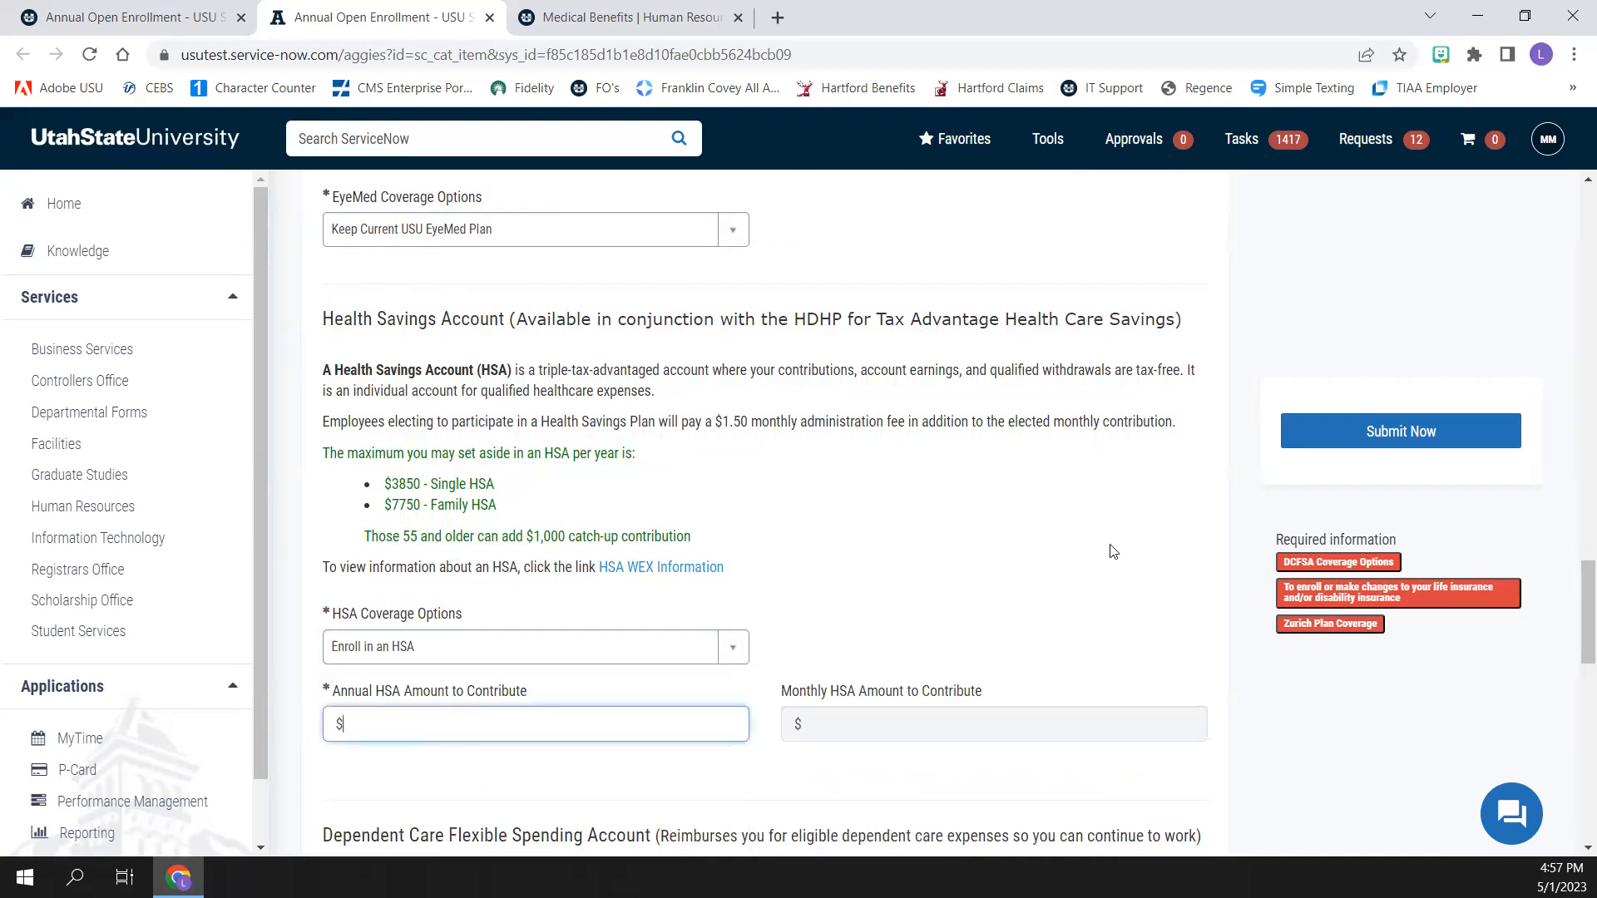
text(5000)
key(Tab)
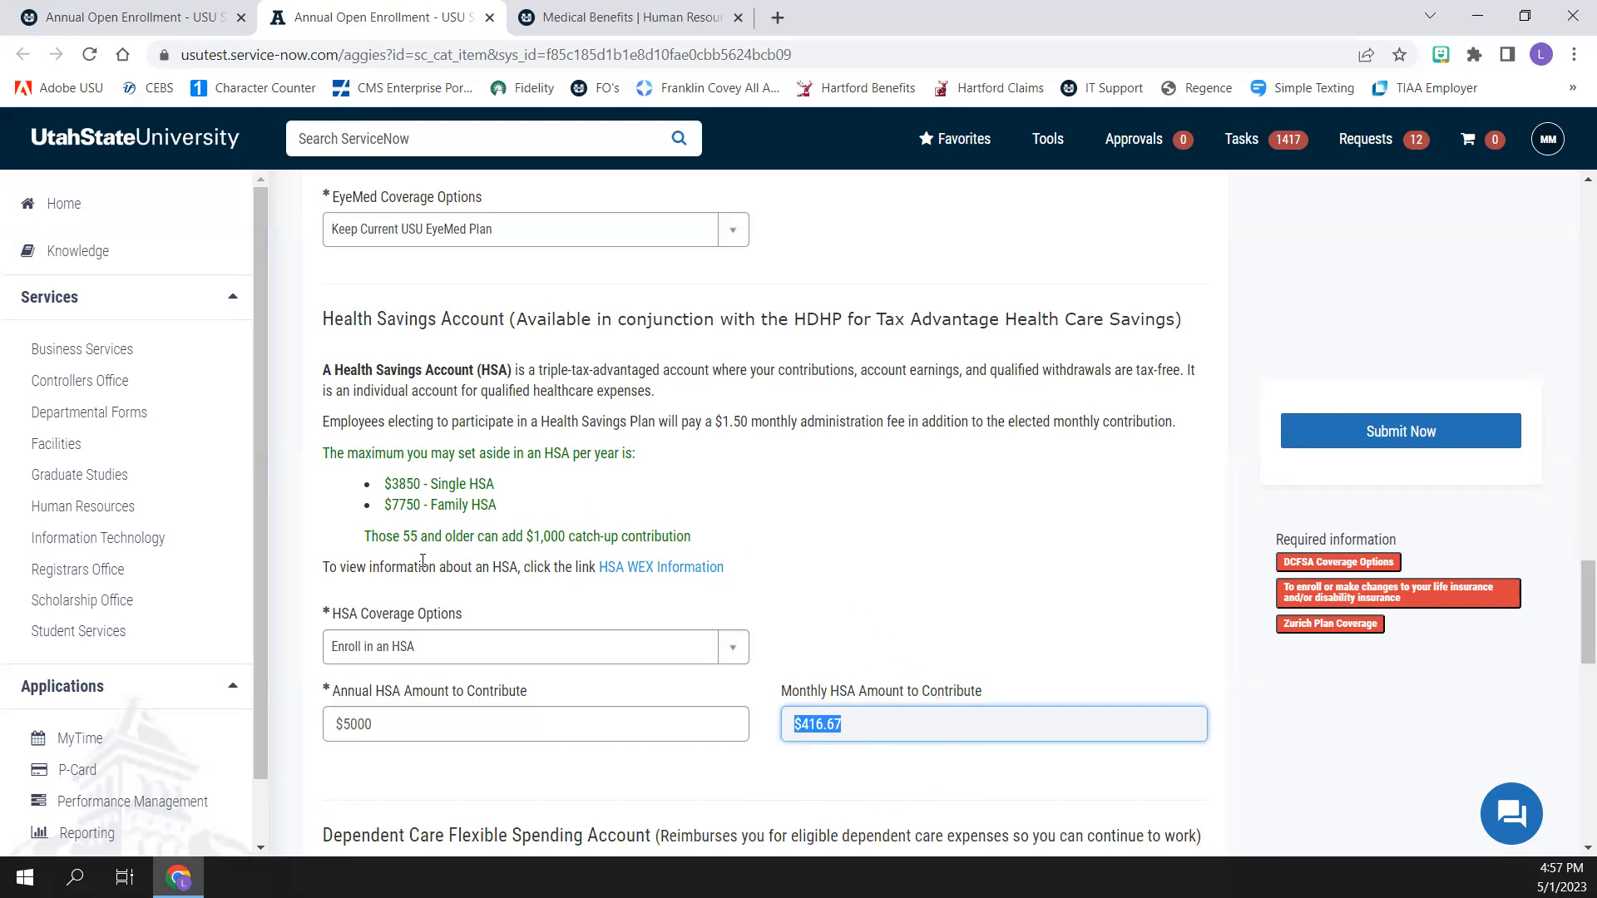
Set the DCFSA coverage option to Enroll with a plan year contribution of $4000
scroll(423, 561, down, 3)
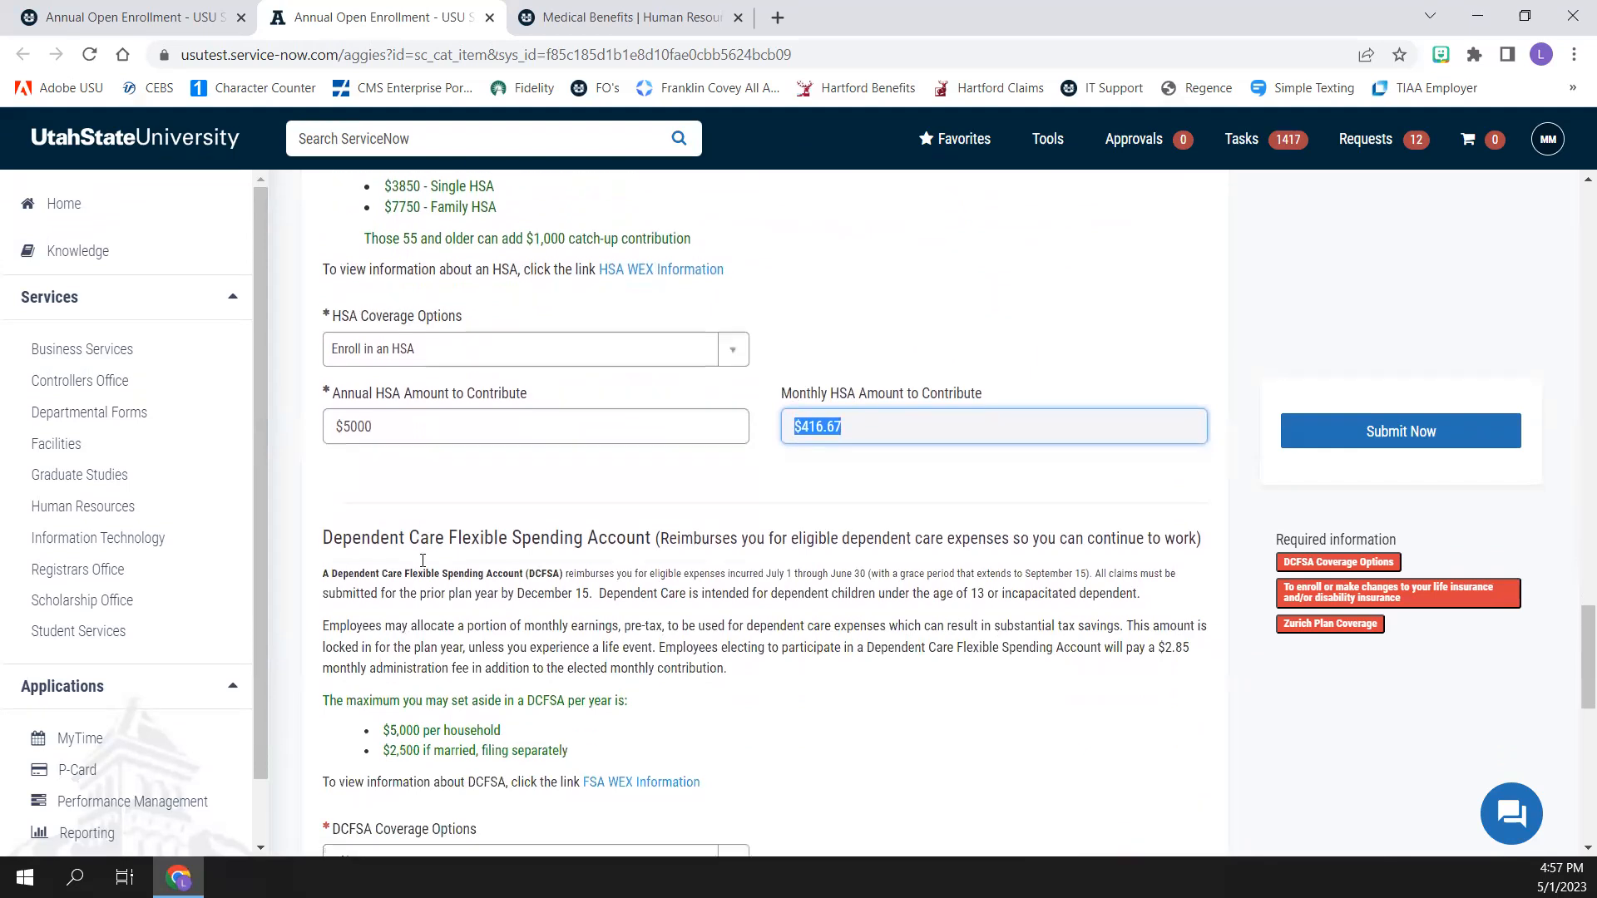
scroll(317, 463, down, 2)
scroll(317, 463, down, 1)
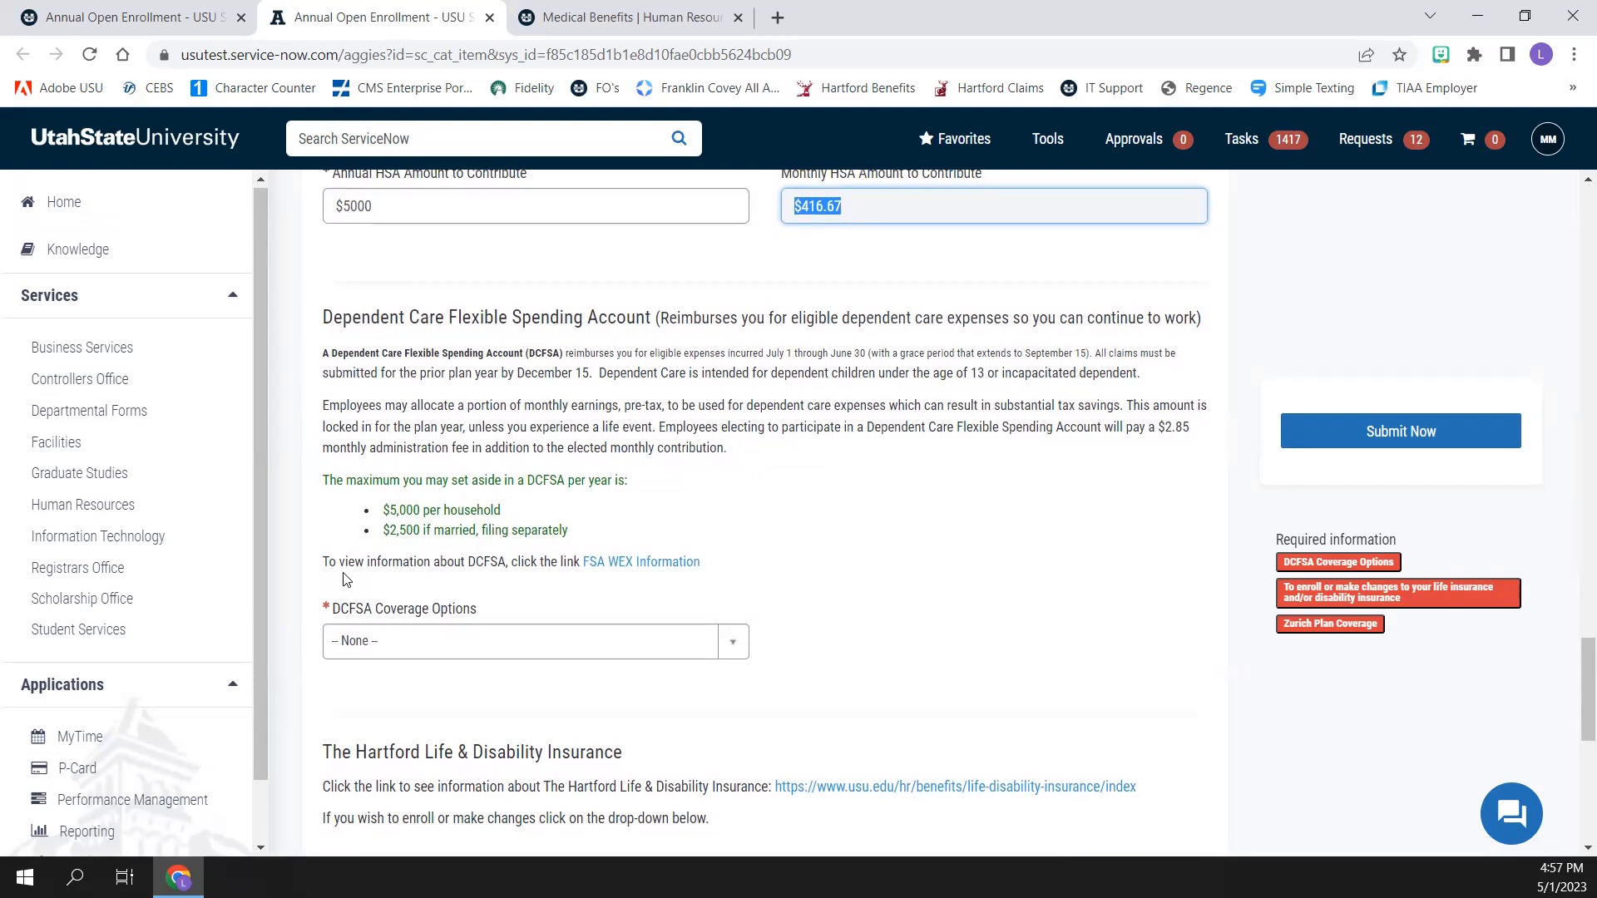
click(731, 645)
click(703, 737)
click(534, 718)
text(4000)
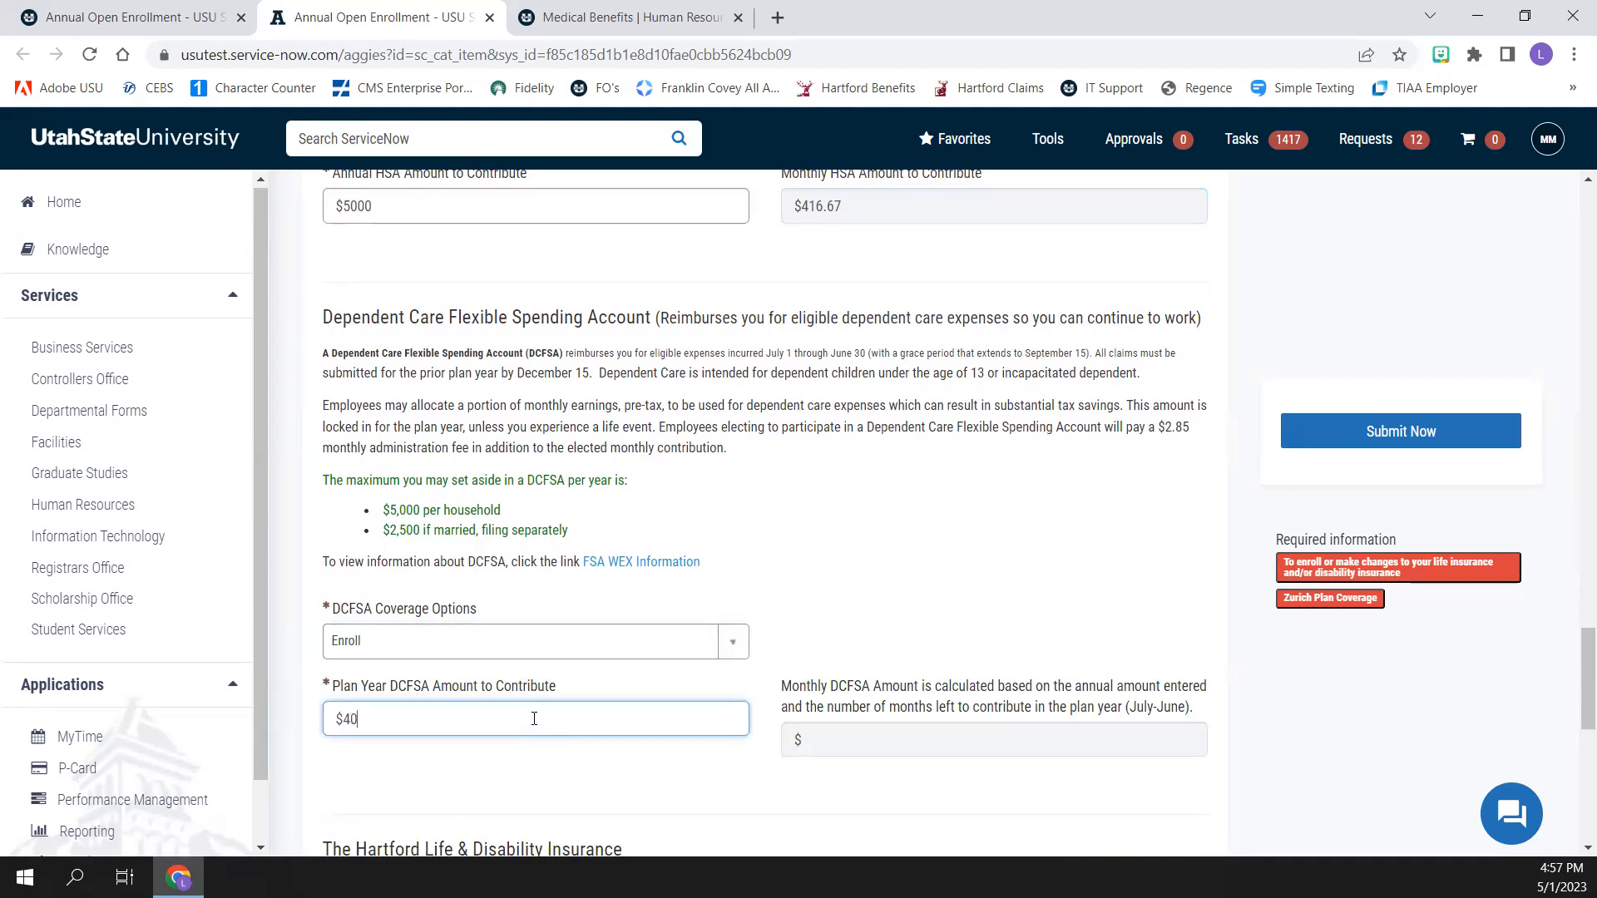
key(Tab)
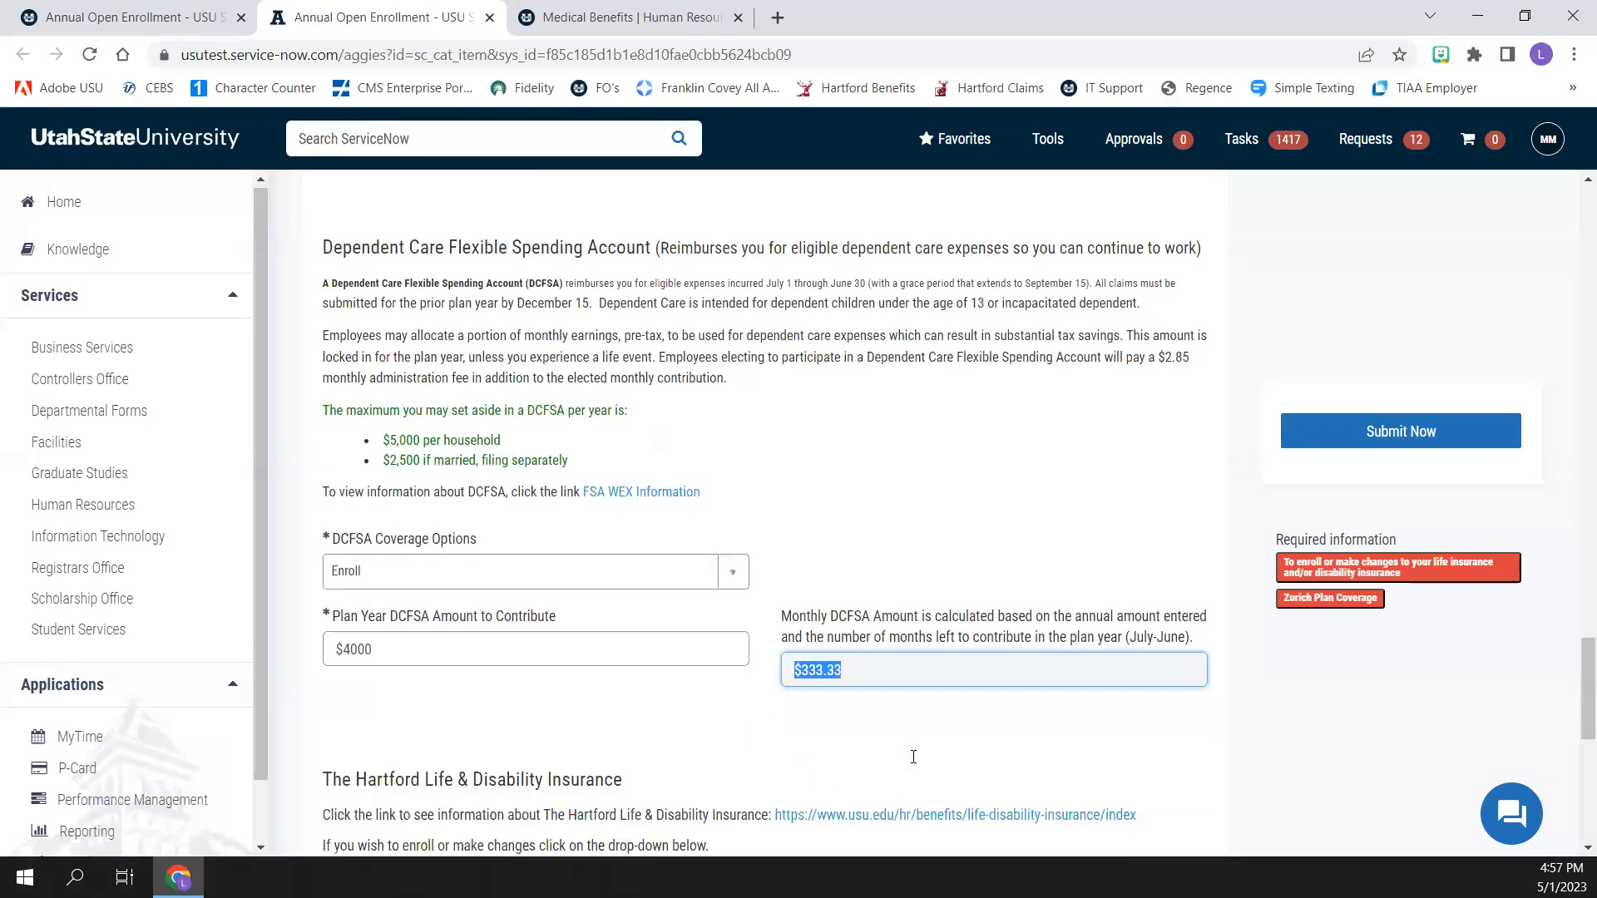
Open the linked information page for The Hartford Life & Disability Insurance and return to the enrollment form
scroll(913, 757, down, 4)
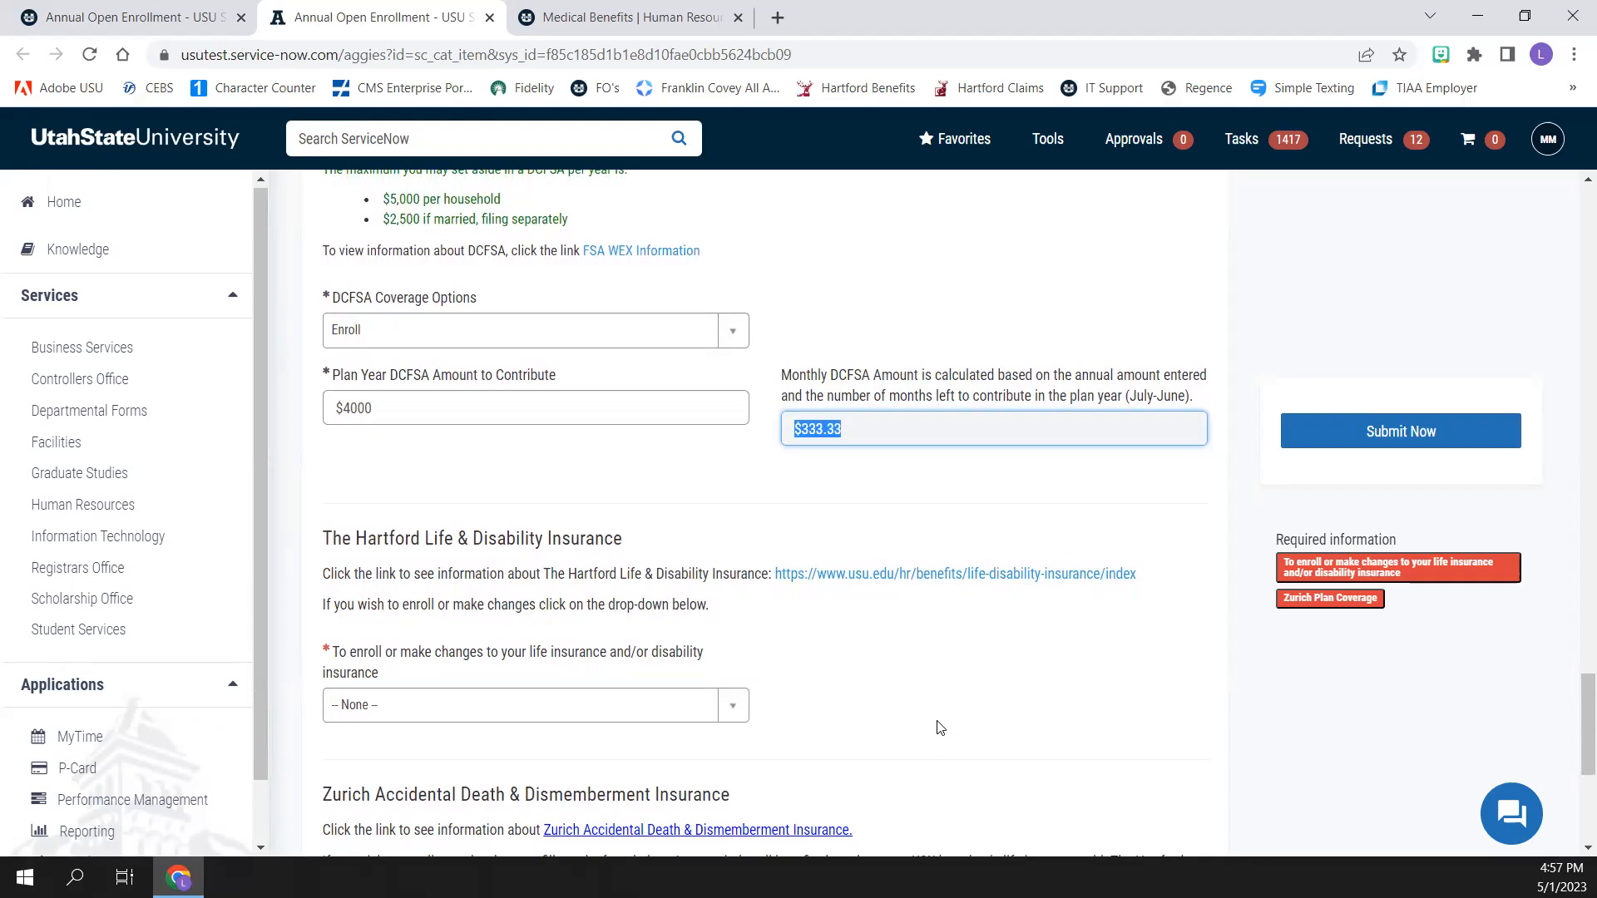
click(904, 582)
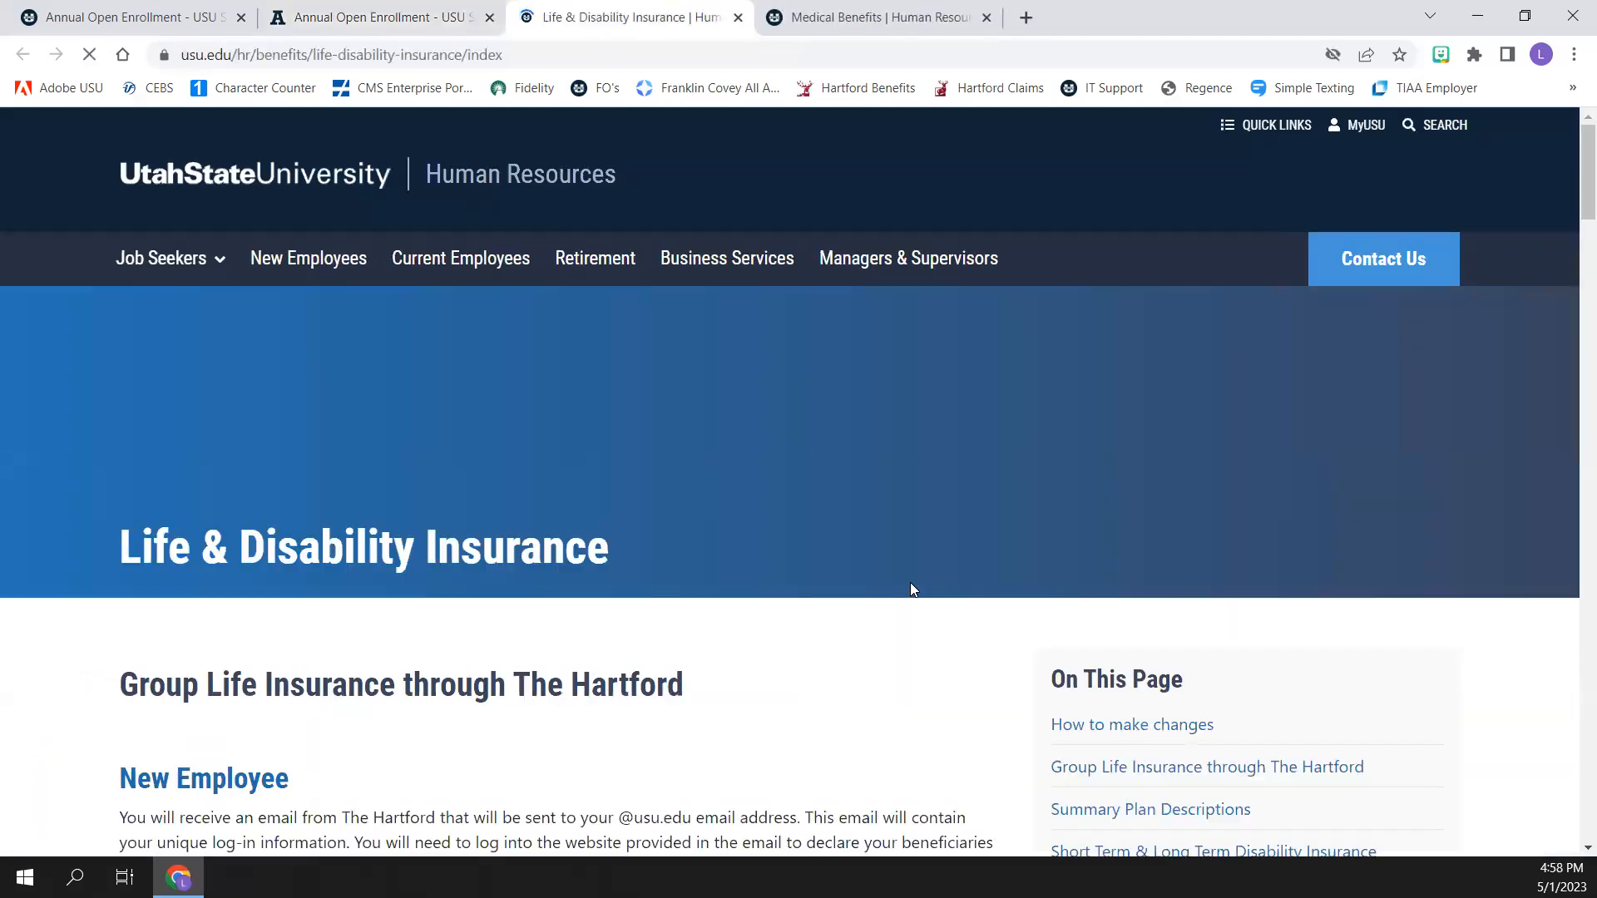
click(424, 28)
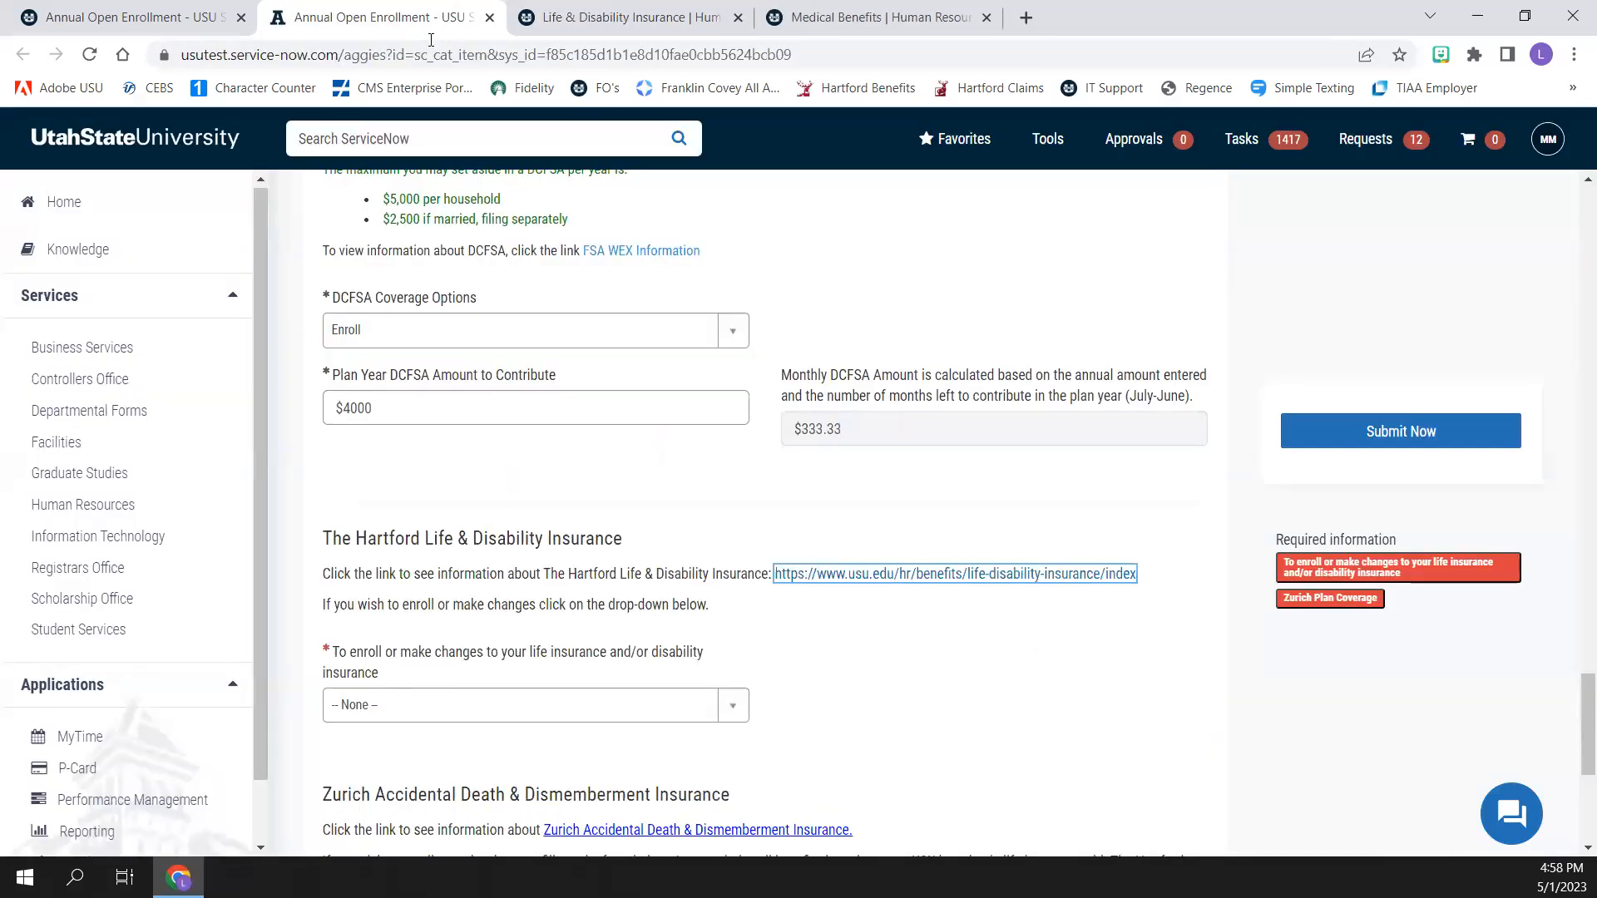
Set the life and disability insurance option to Show me how to enroll/change The Hartford Life & Disability Plans
click(735, 709)
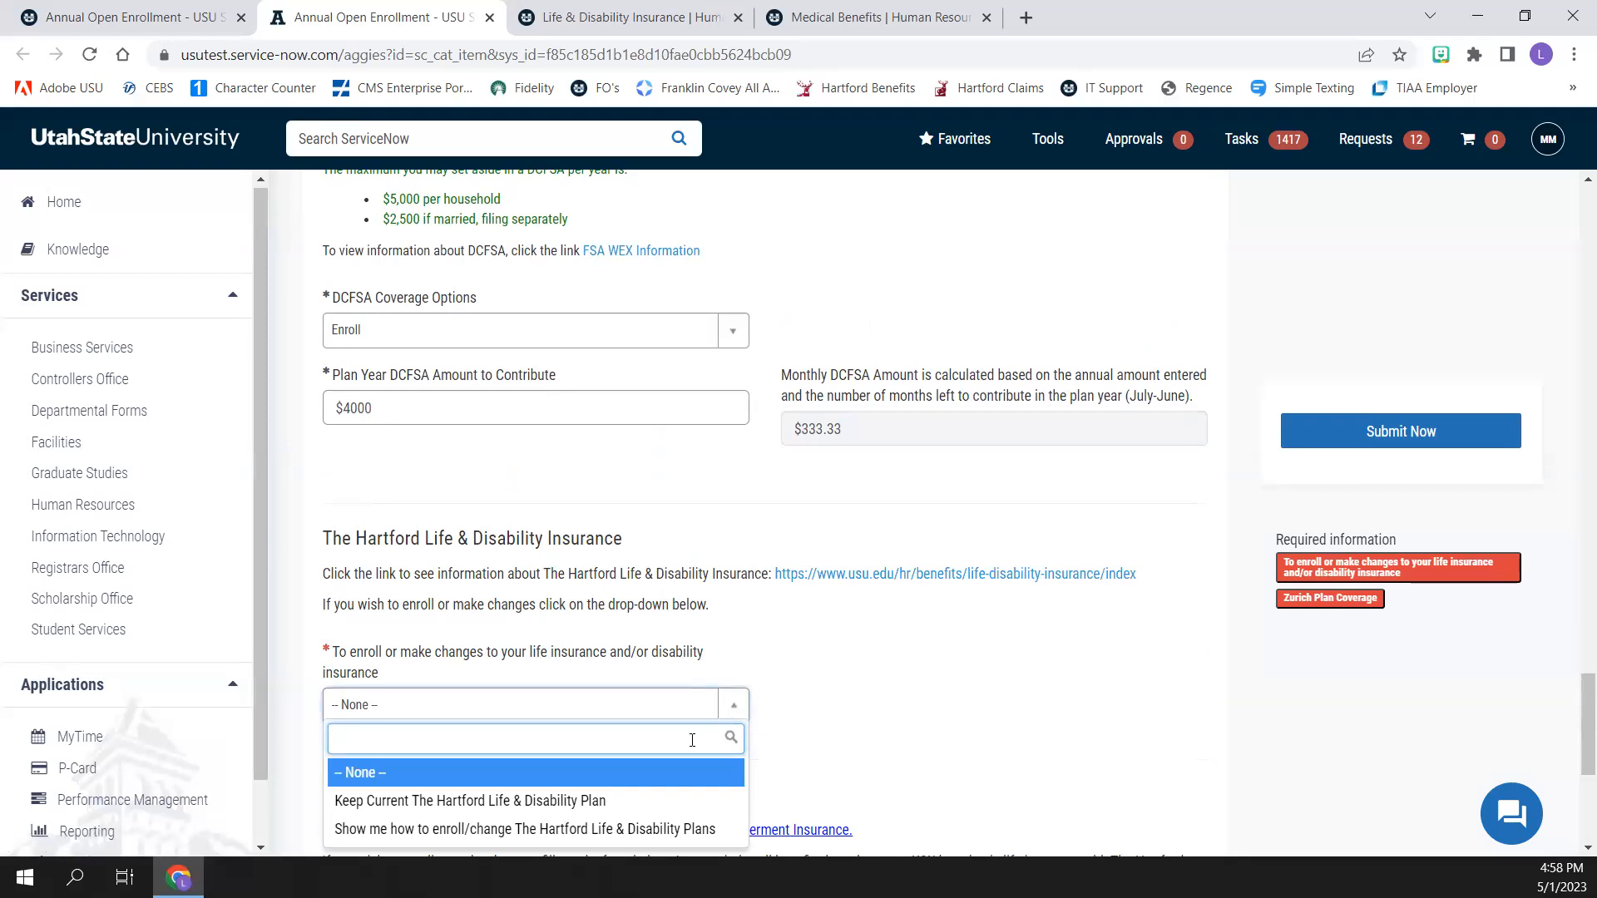
click(656, 831)
scroll(818, 653, down, 3)
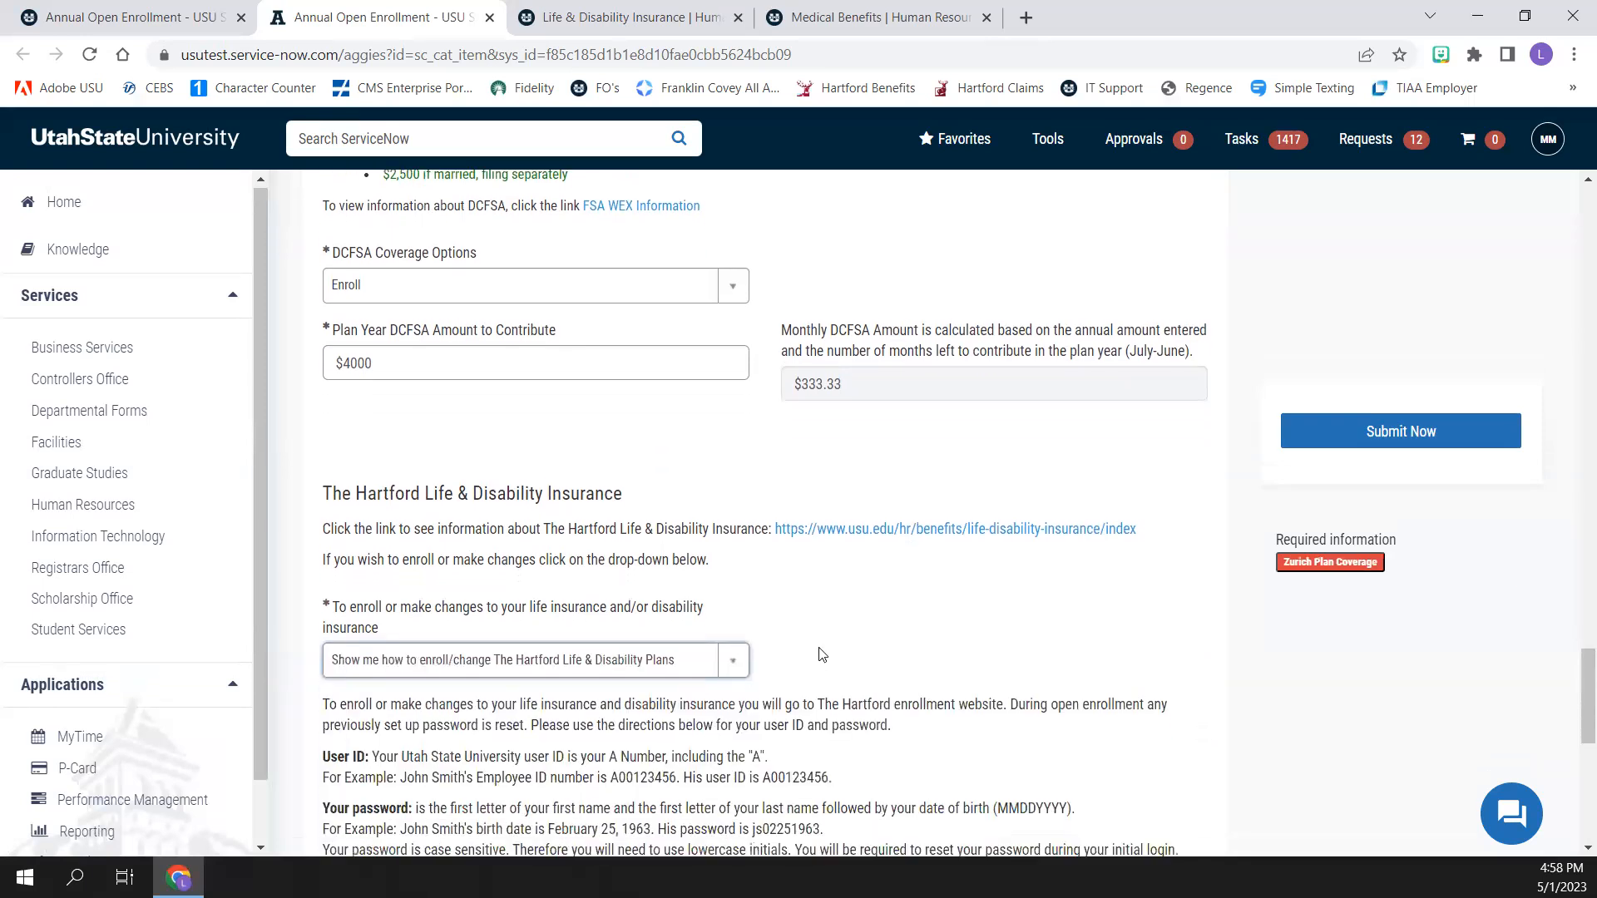
Open the BenSelect Enrollment Site login page for The Hartford and return to the enrollment form
scroll(820, 654, down, 1)
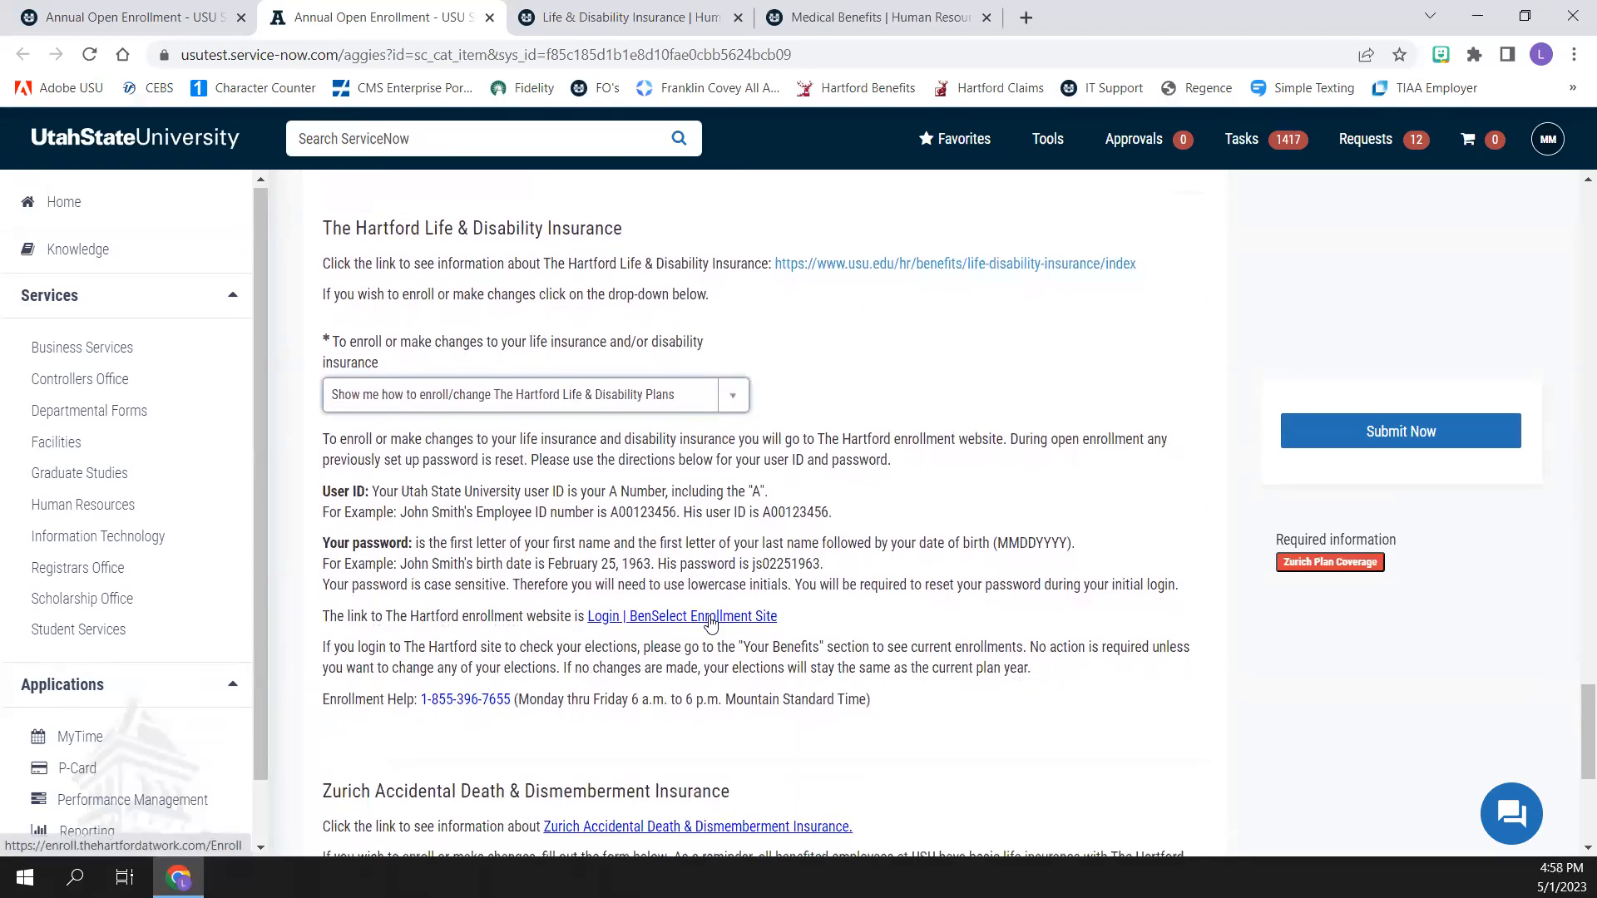
click(710, 617)
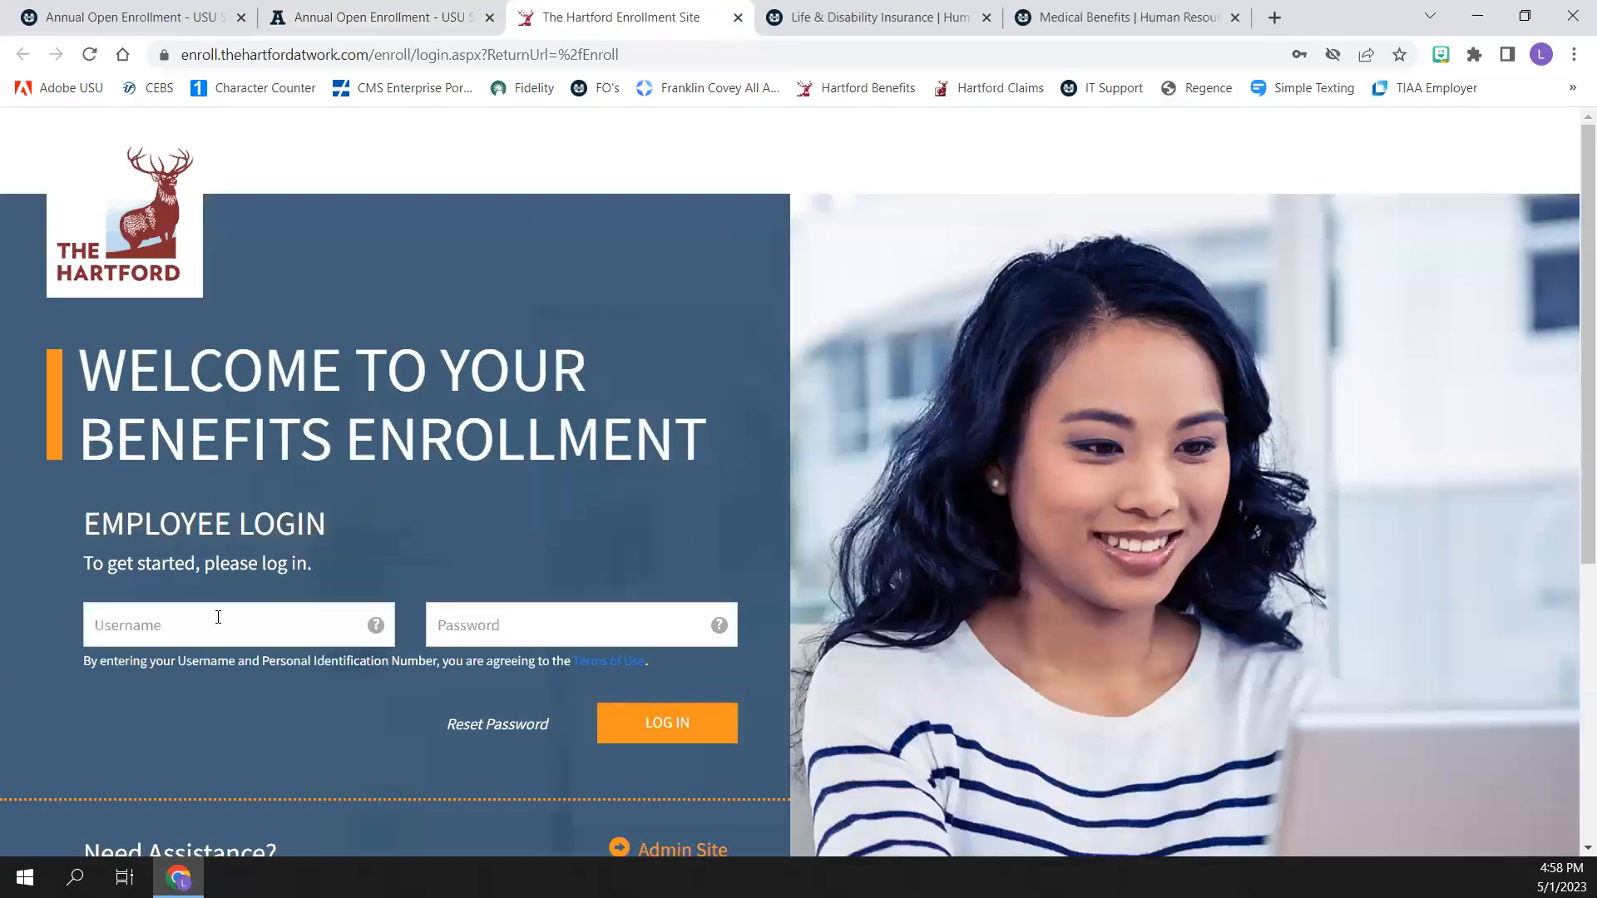
click(380, 30)
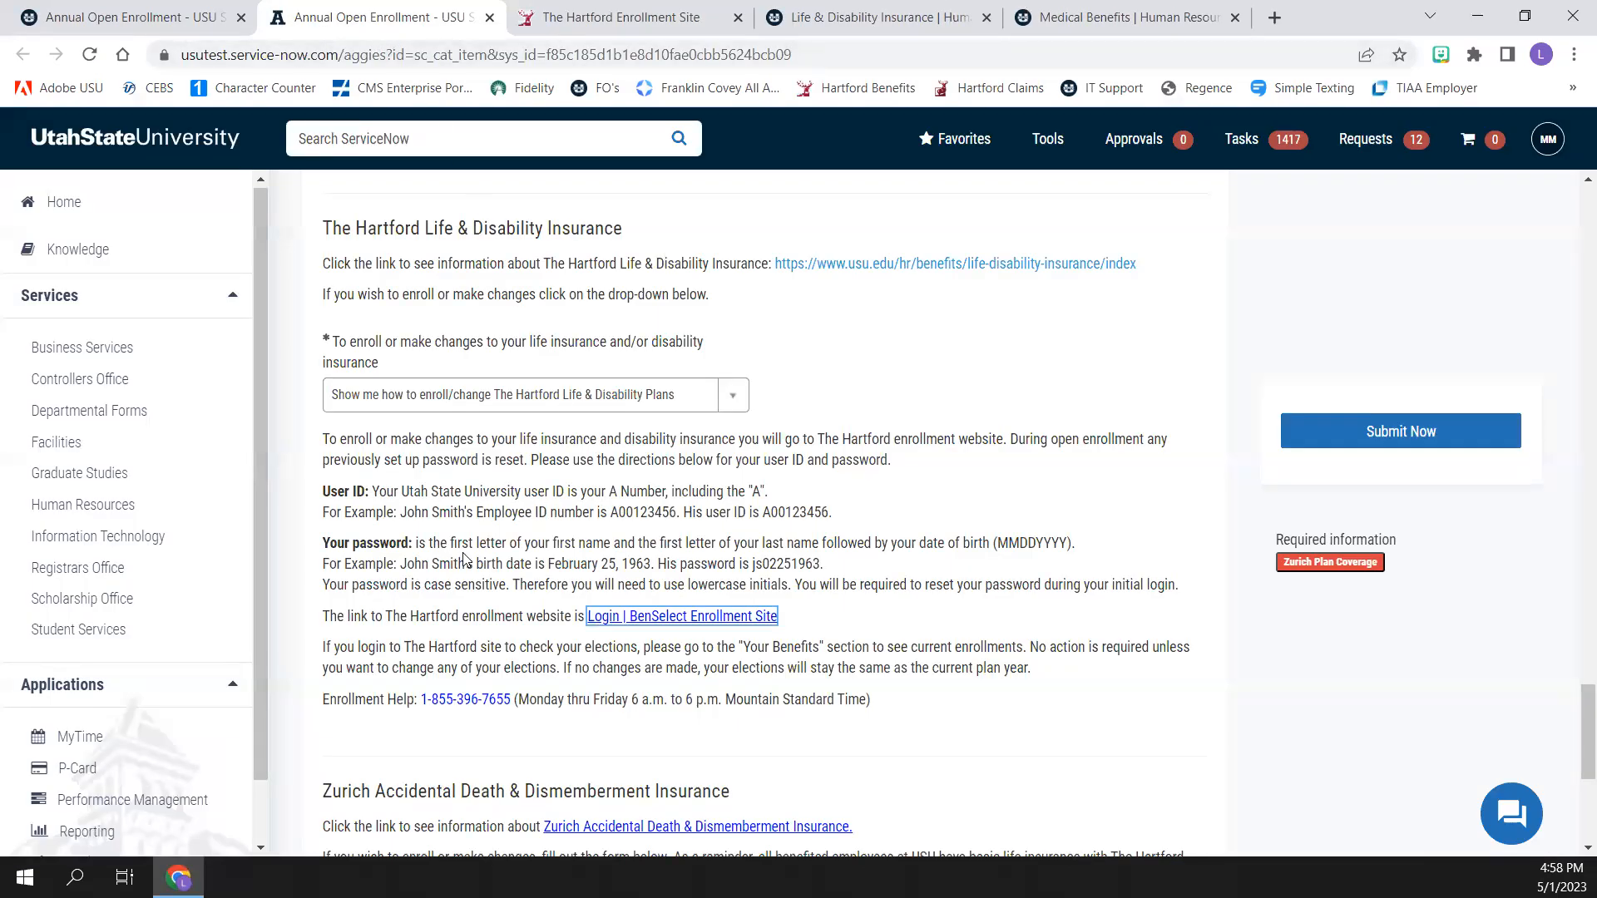
Set Zurich plan coverage to Enroll Employee and Spouse in Zurich AD&D with a coverage amount of $200,000
scroll(487, 559, down, 1)
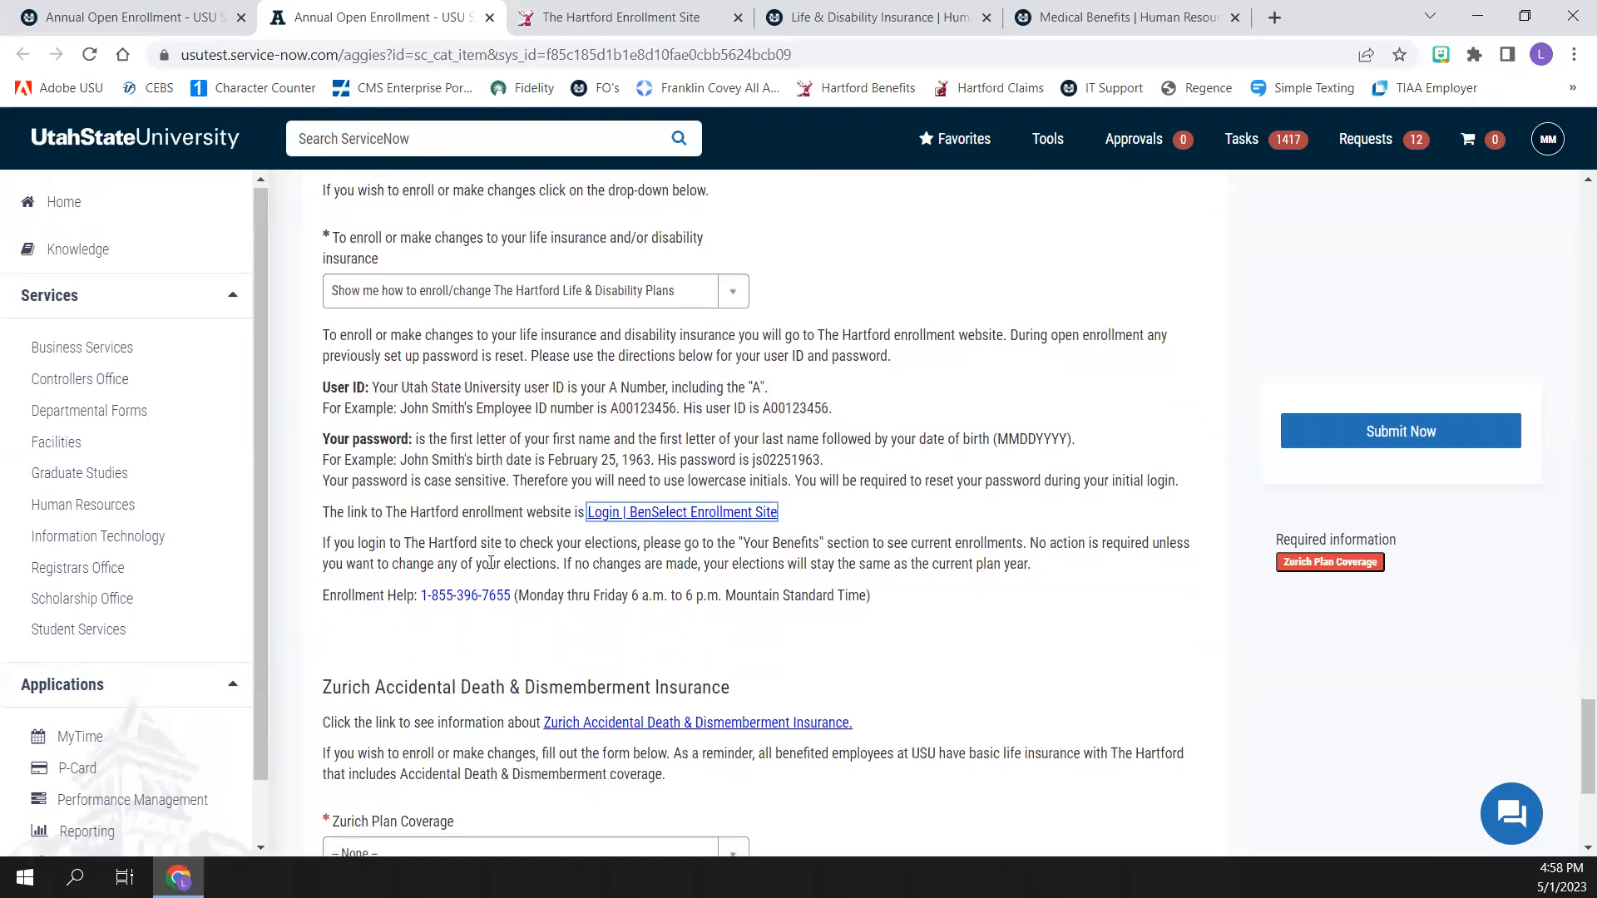
scroll(449, 506, down, 3)
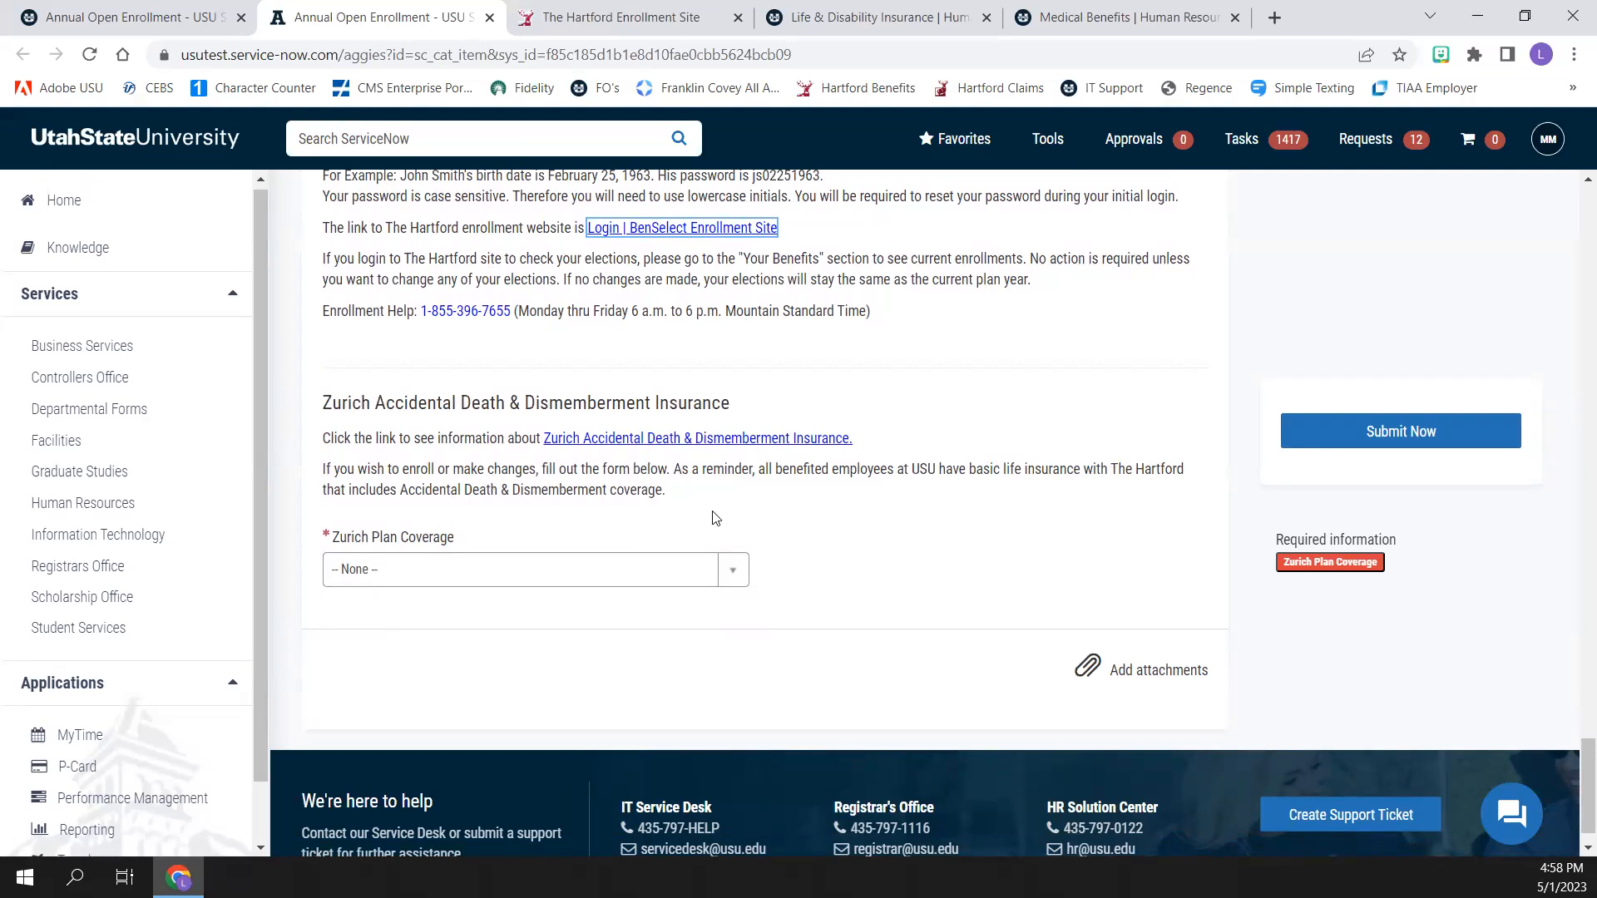
click(735, 571)
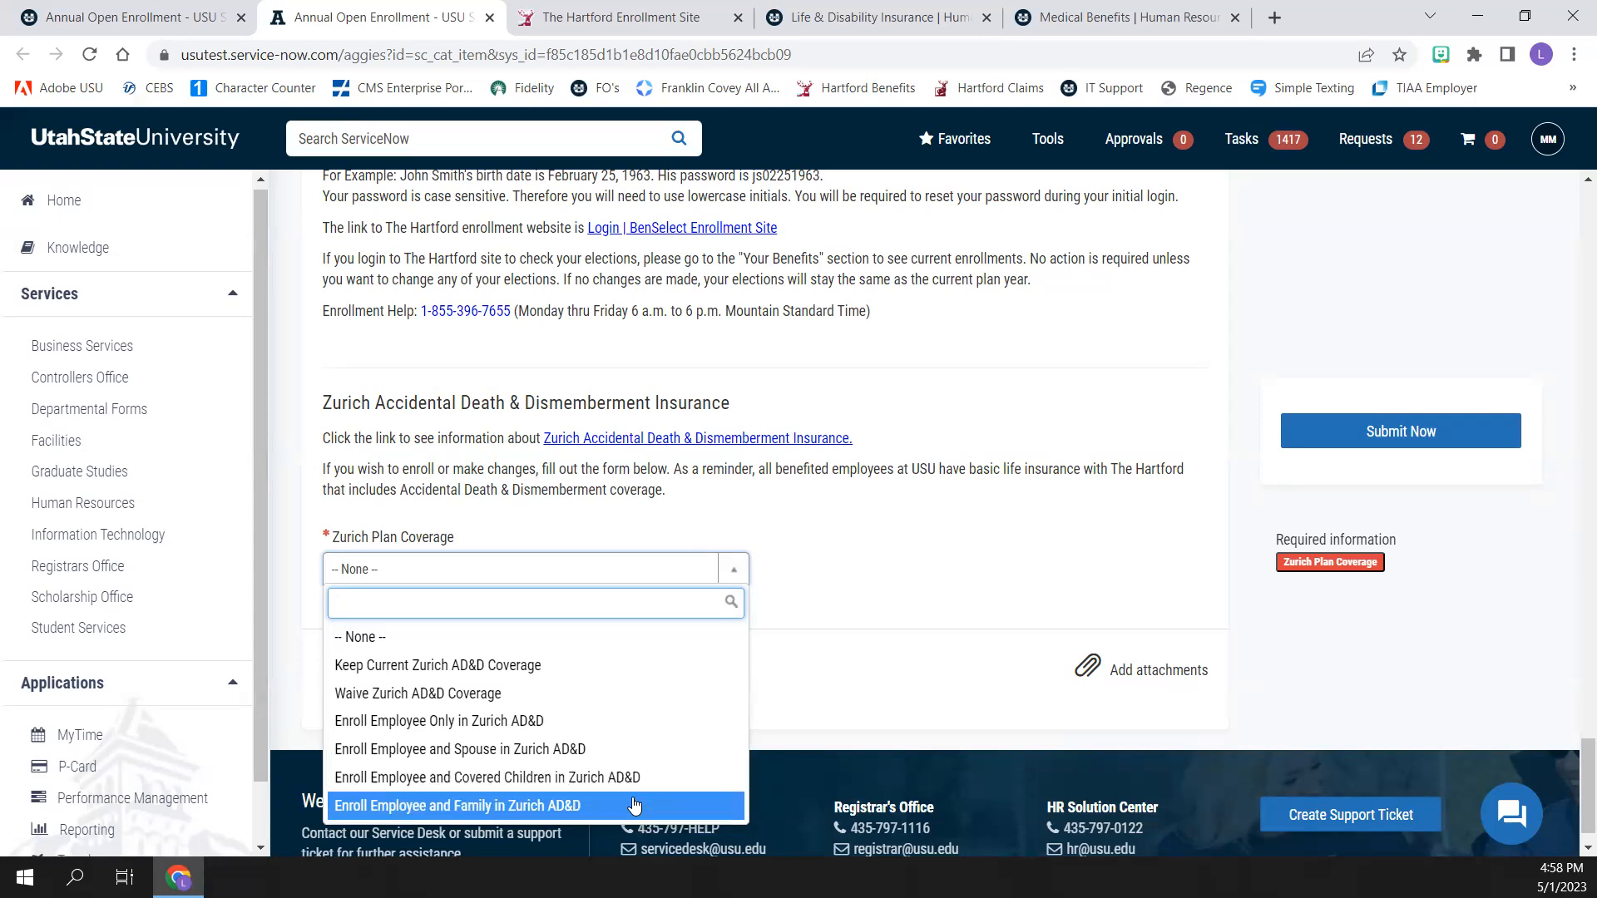
click(602, 748)
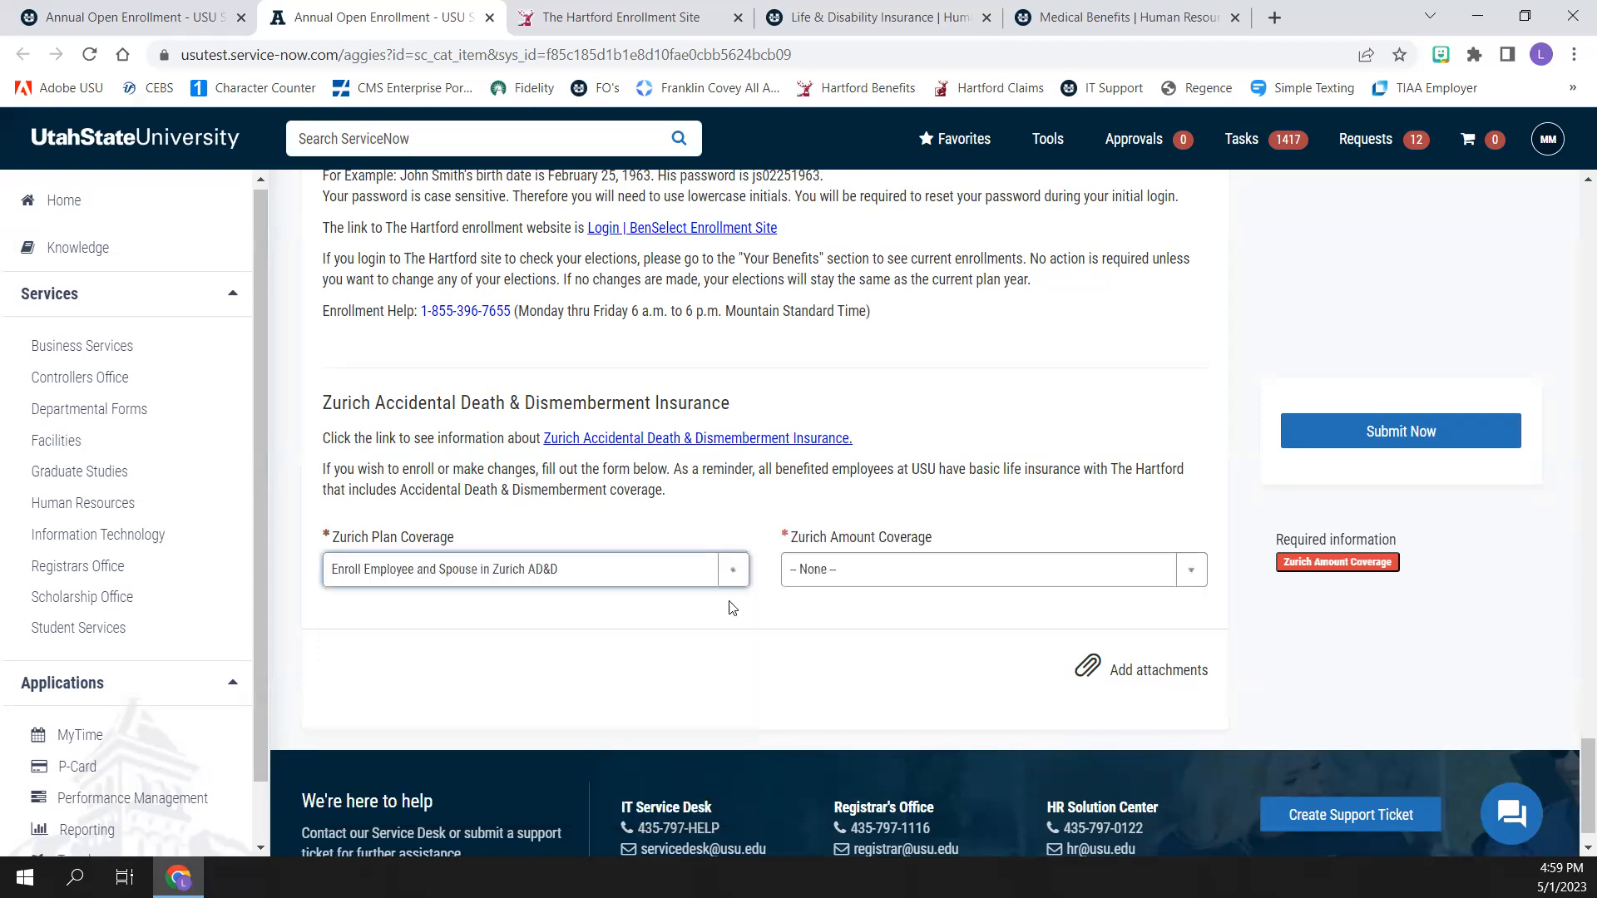
click(973, 572)
click(914, 778)
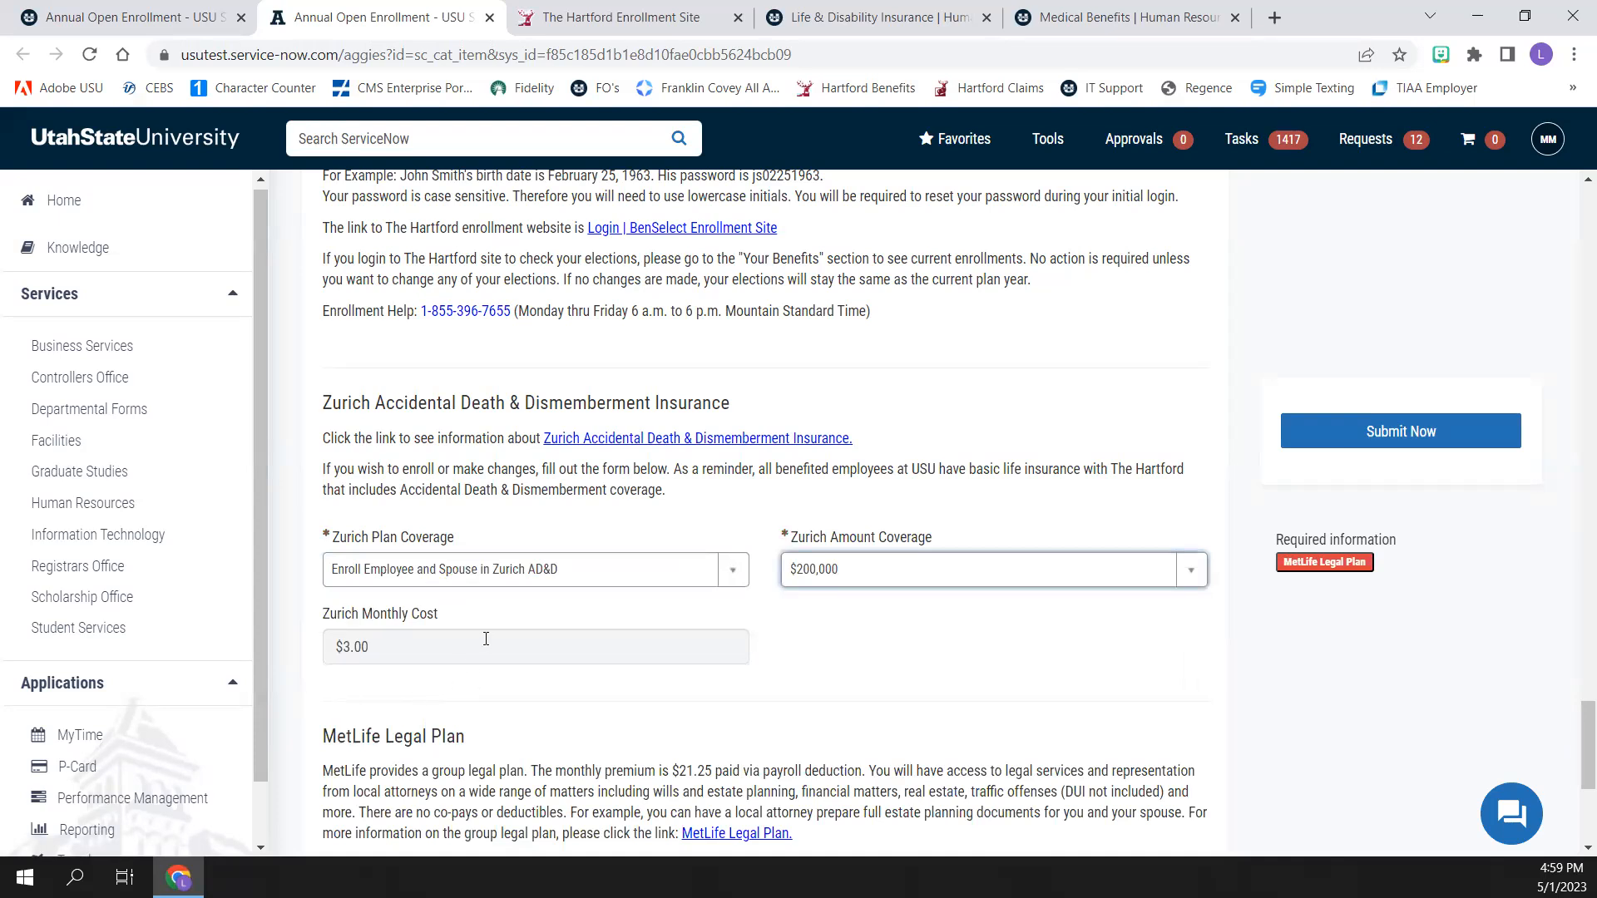
Set the MetLife Legal Plan option to Enroll in MetLife Legal Plan
scroll(486, 638, down, 4)
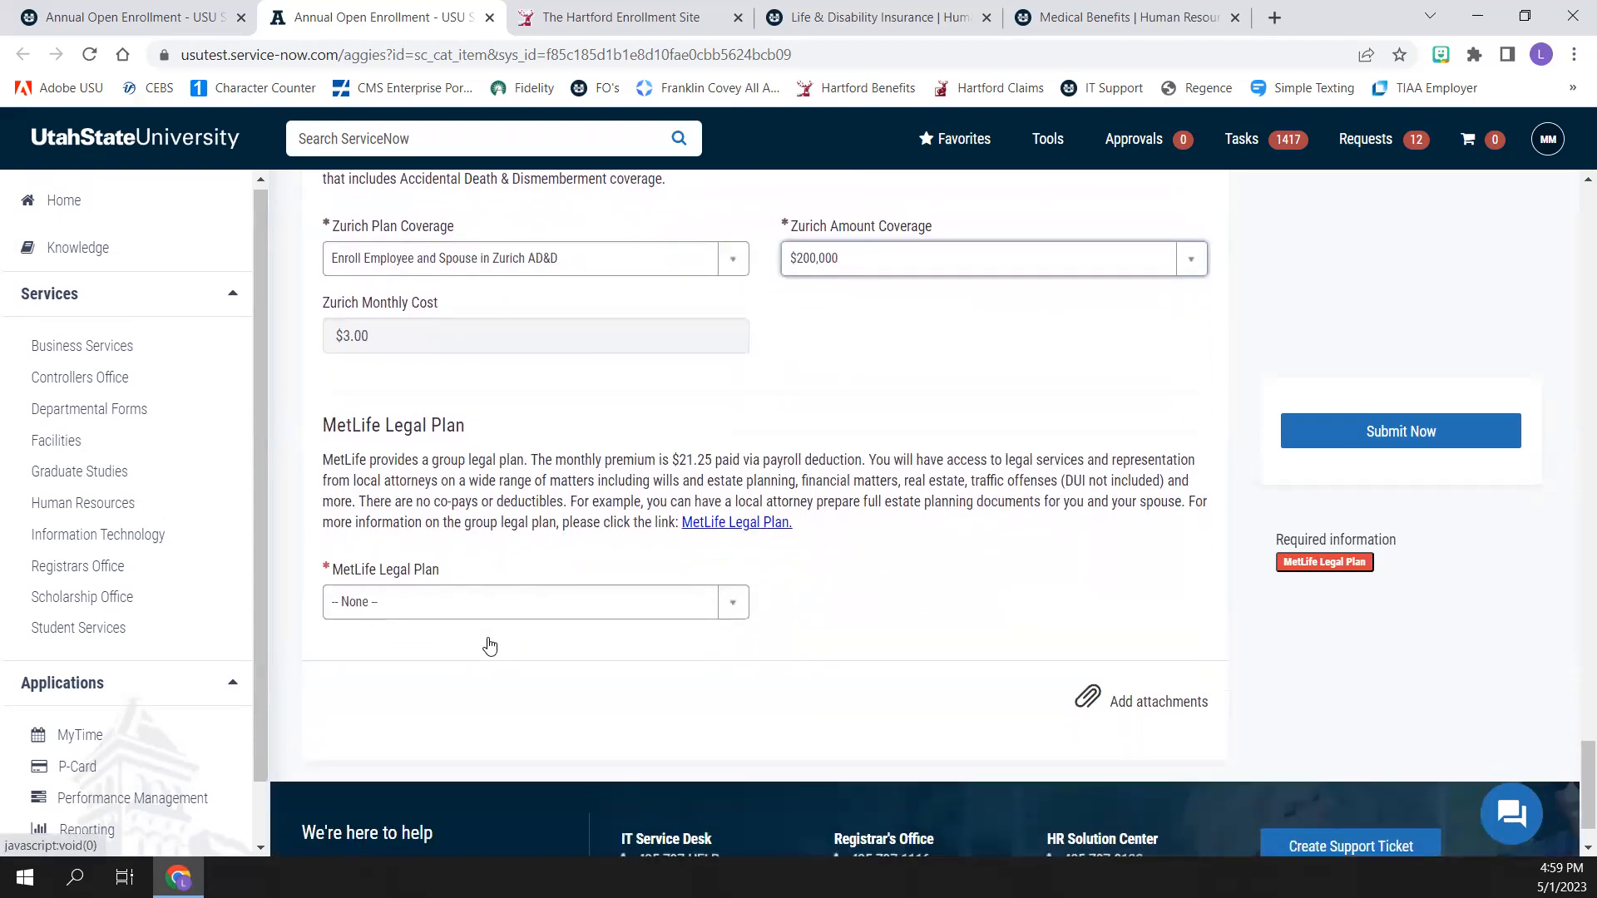
click(732, 613)
click(666, 742)
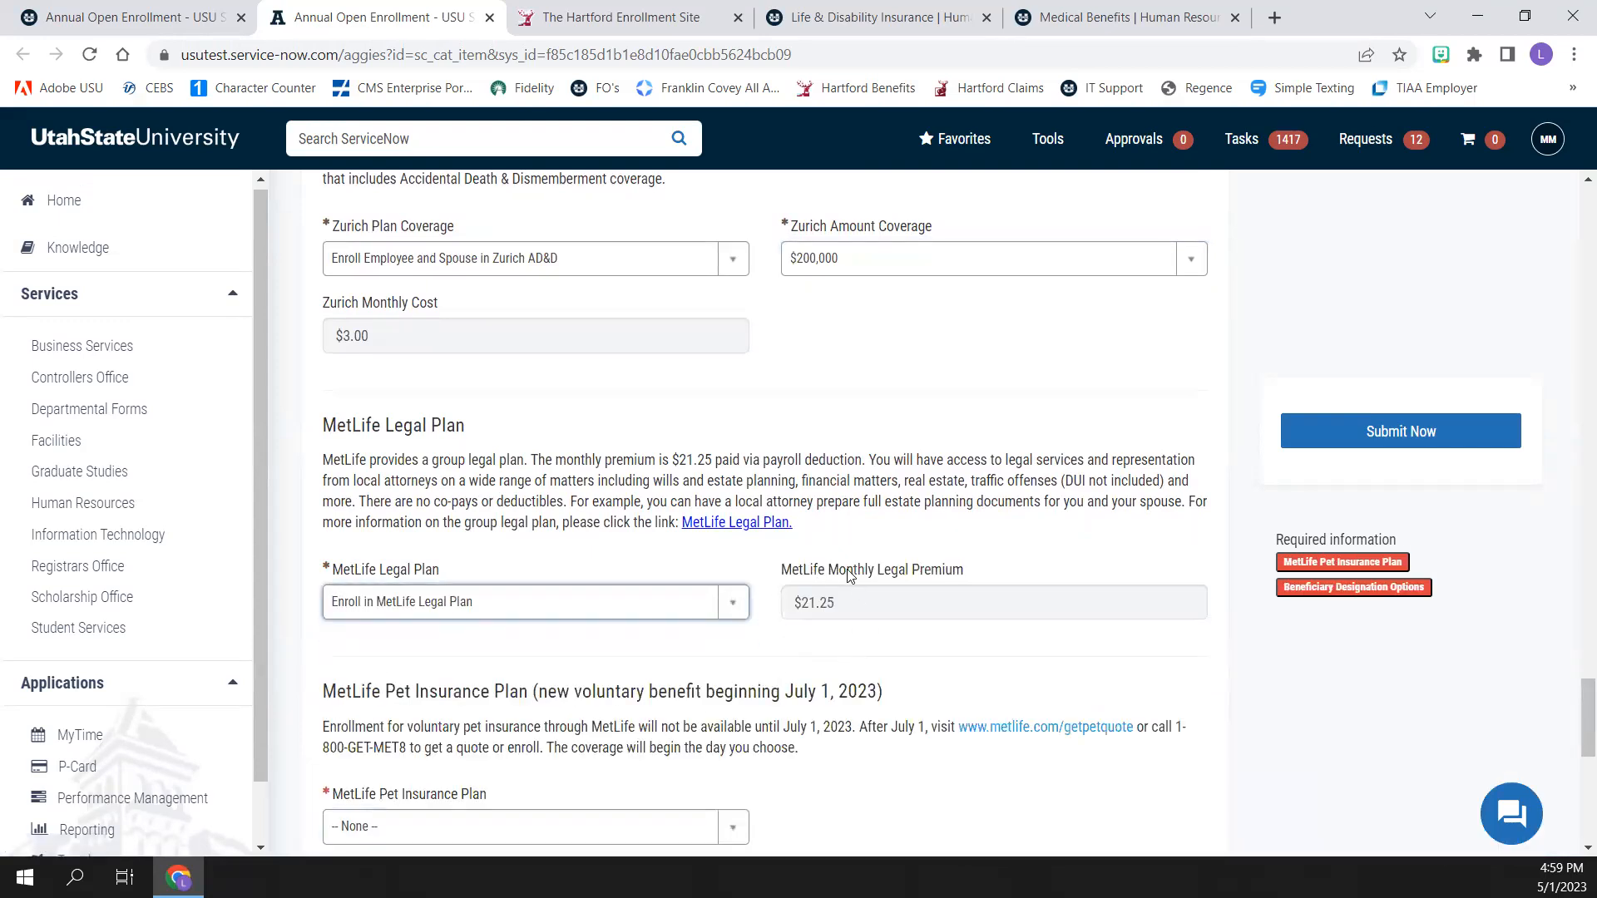
scroll(849, 575, down, 3)
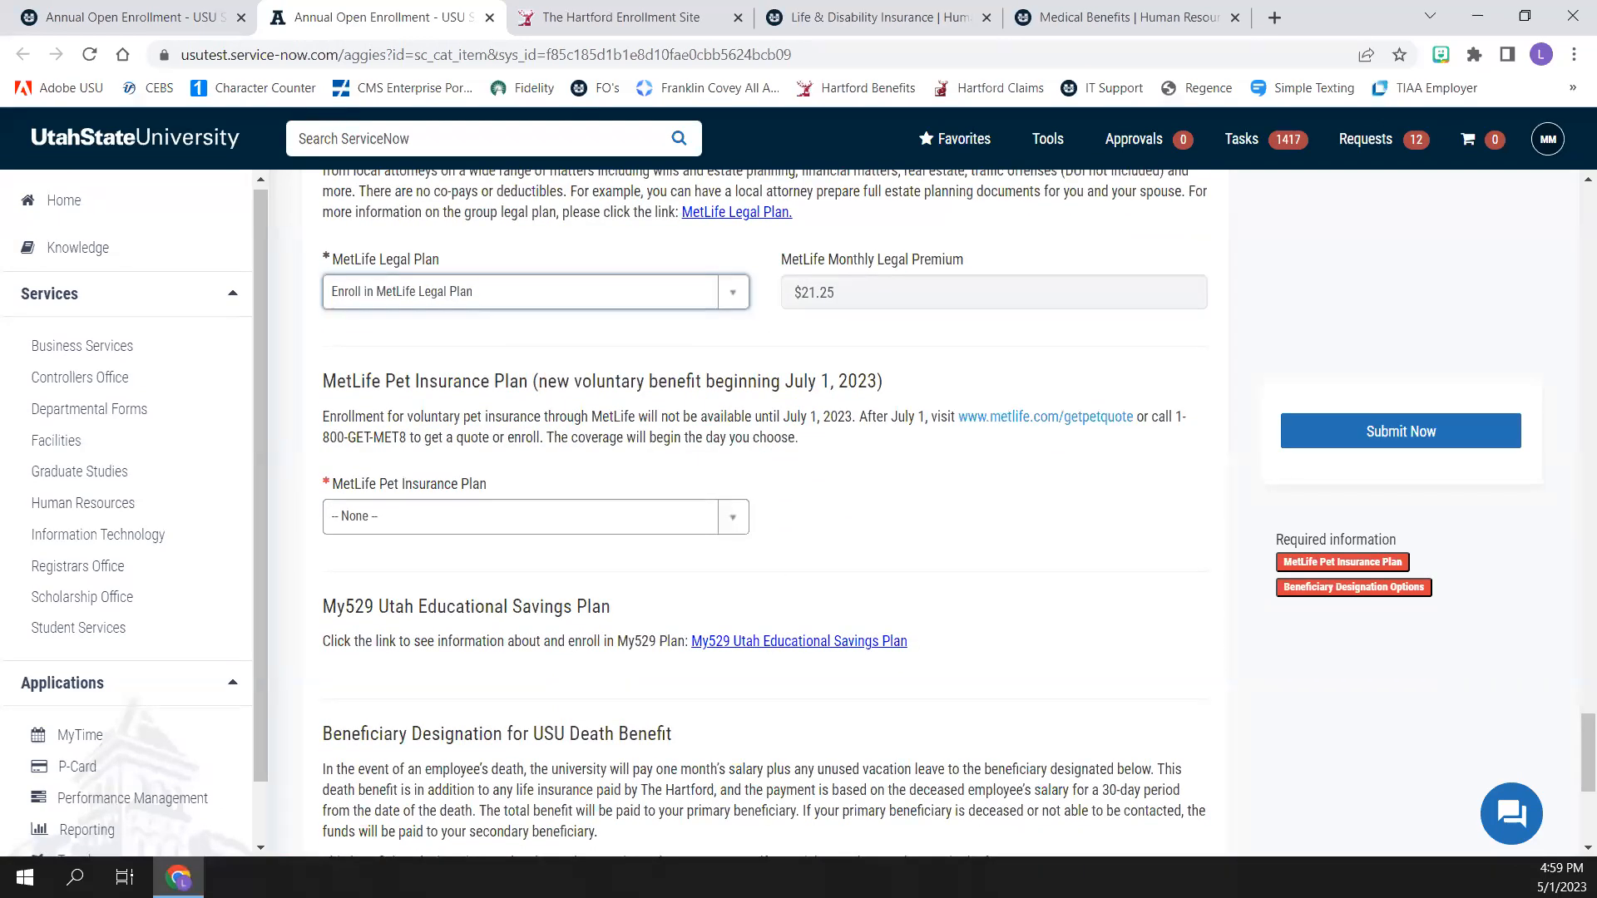
Set the MetLife Pet Insurance Plan option to Show me how to enroll
scroll(488, 502, down, 1)
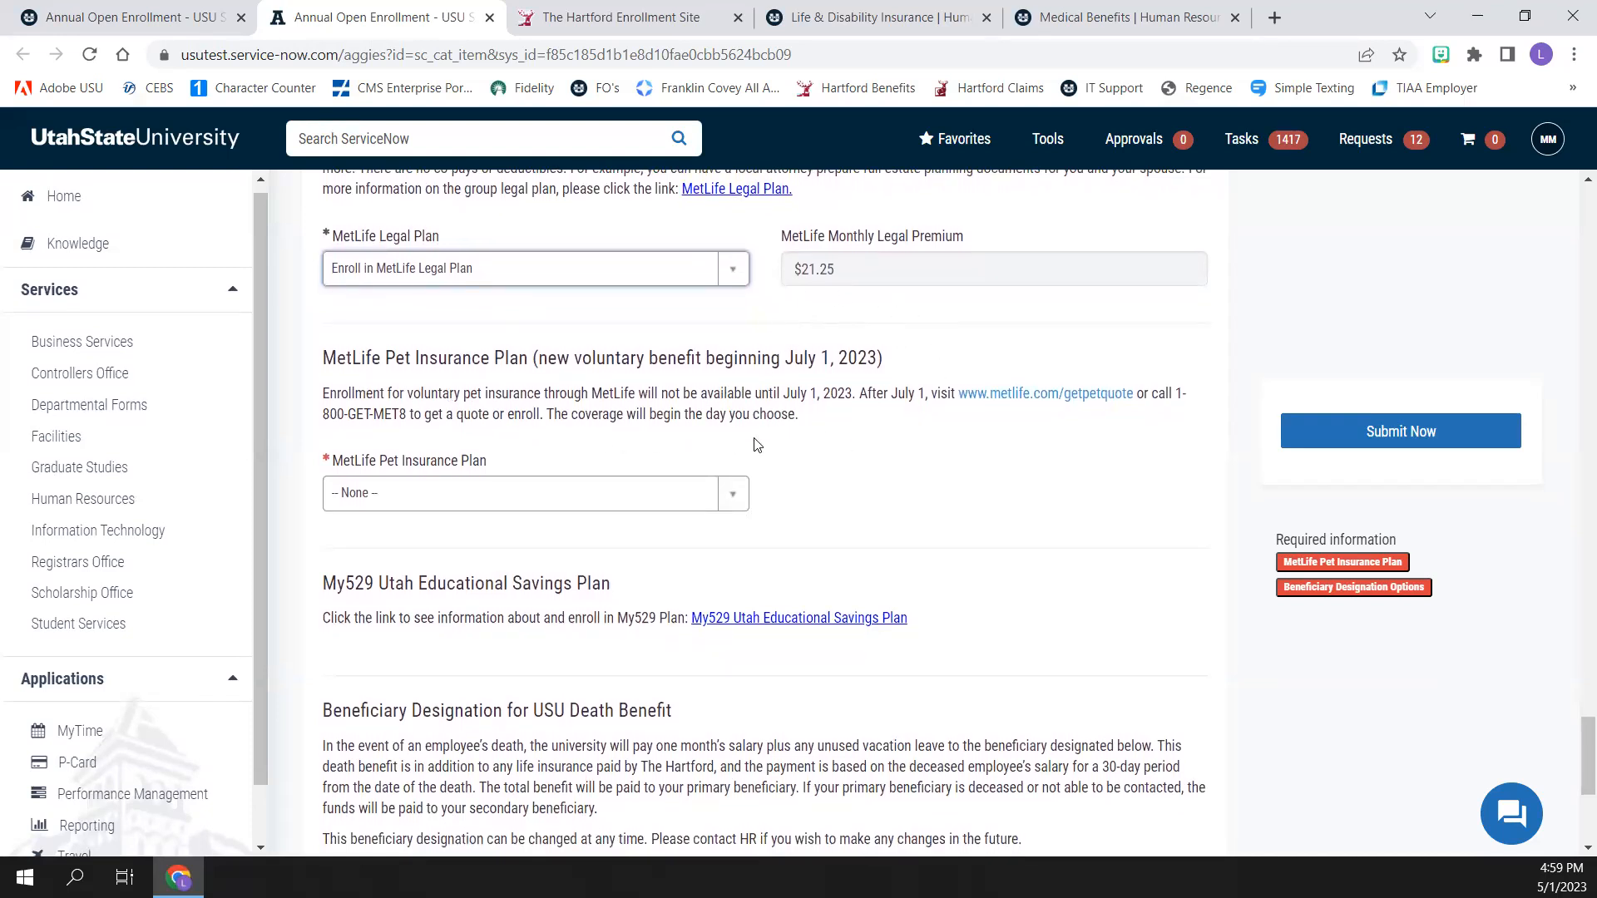
click(735, 497)
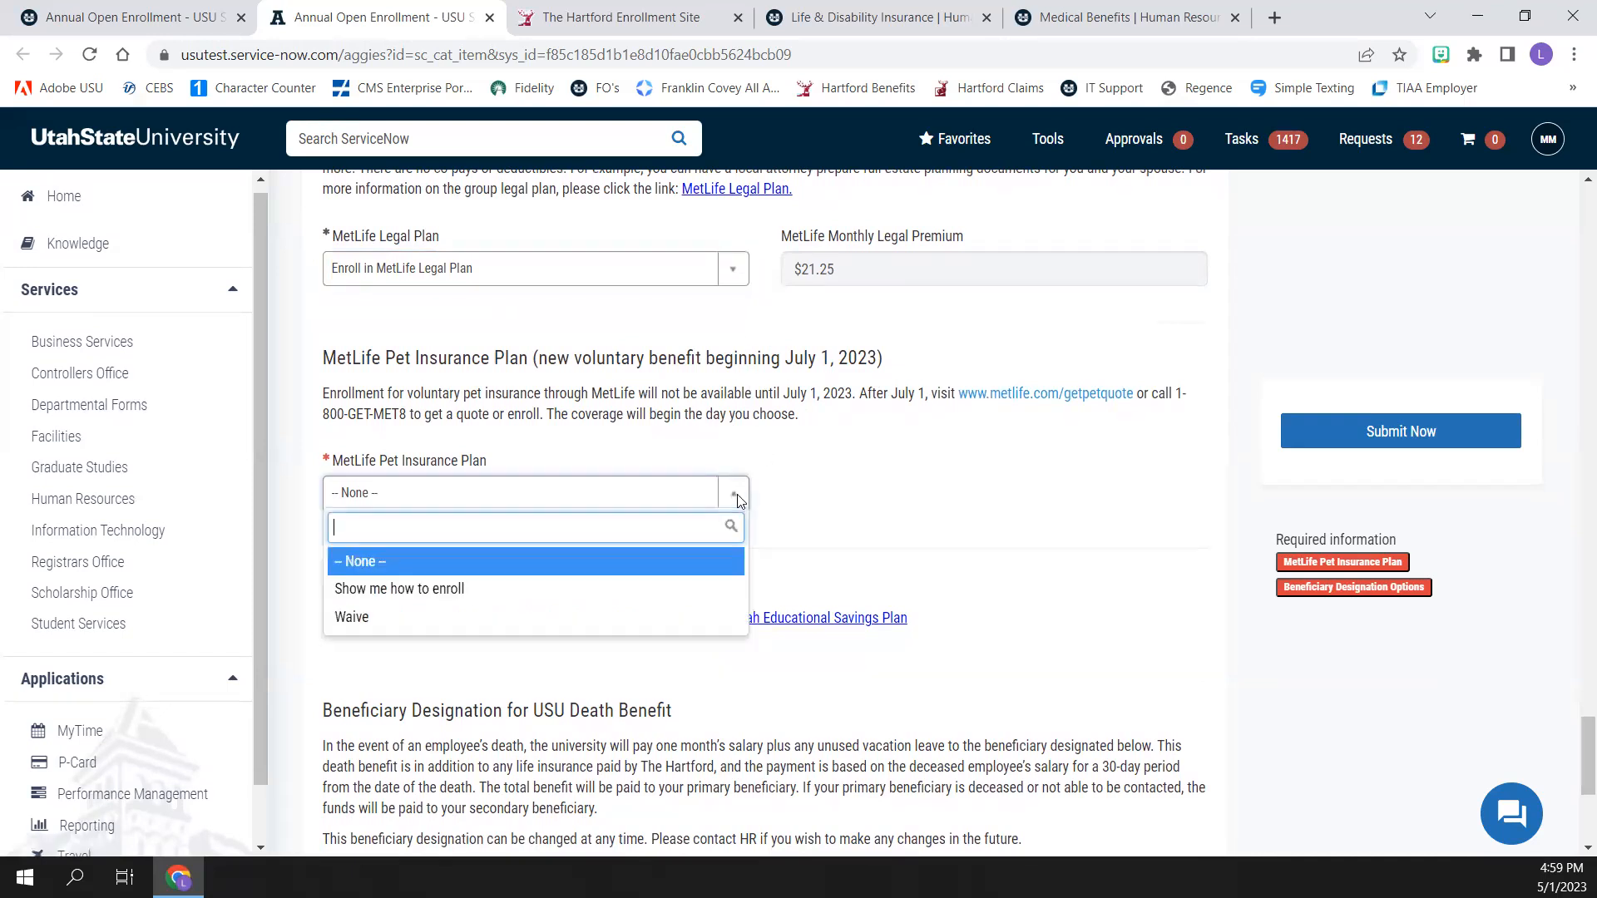
click(432, 600)
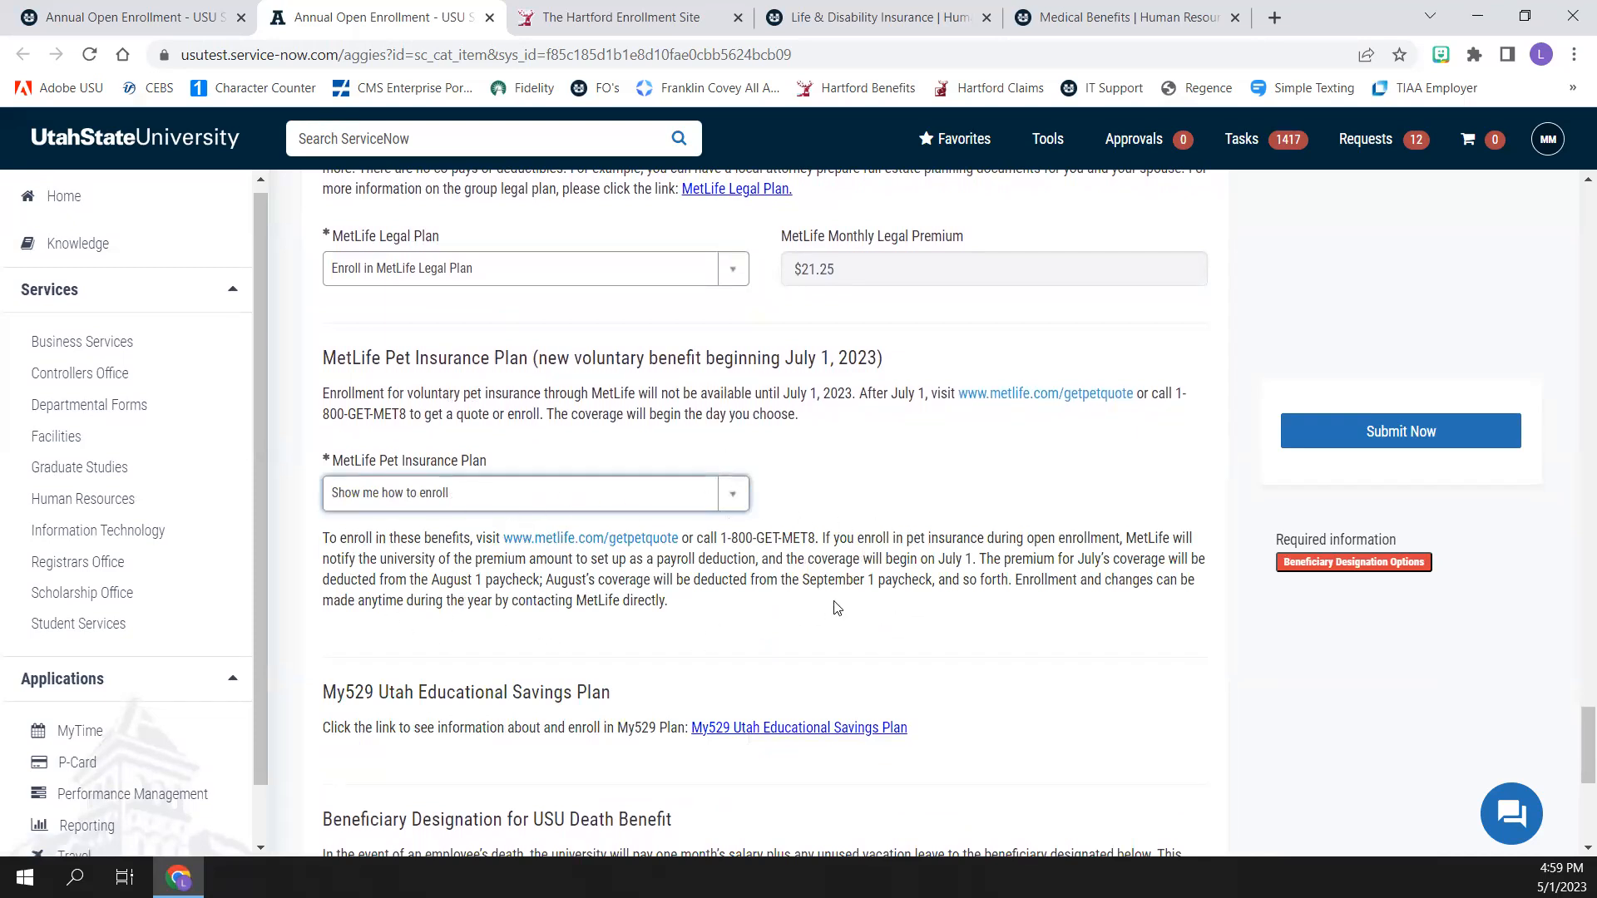
Open the My529 Utah Educational Savings Plan information page, review the plan overview, and return to the enrollment form
scroll(836, 609, down, 2)
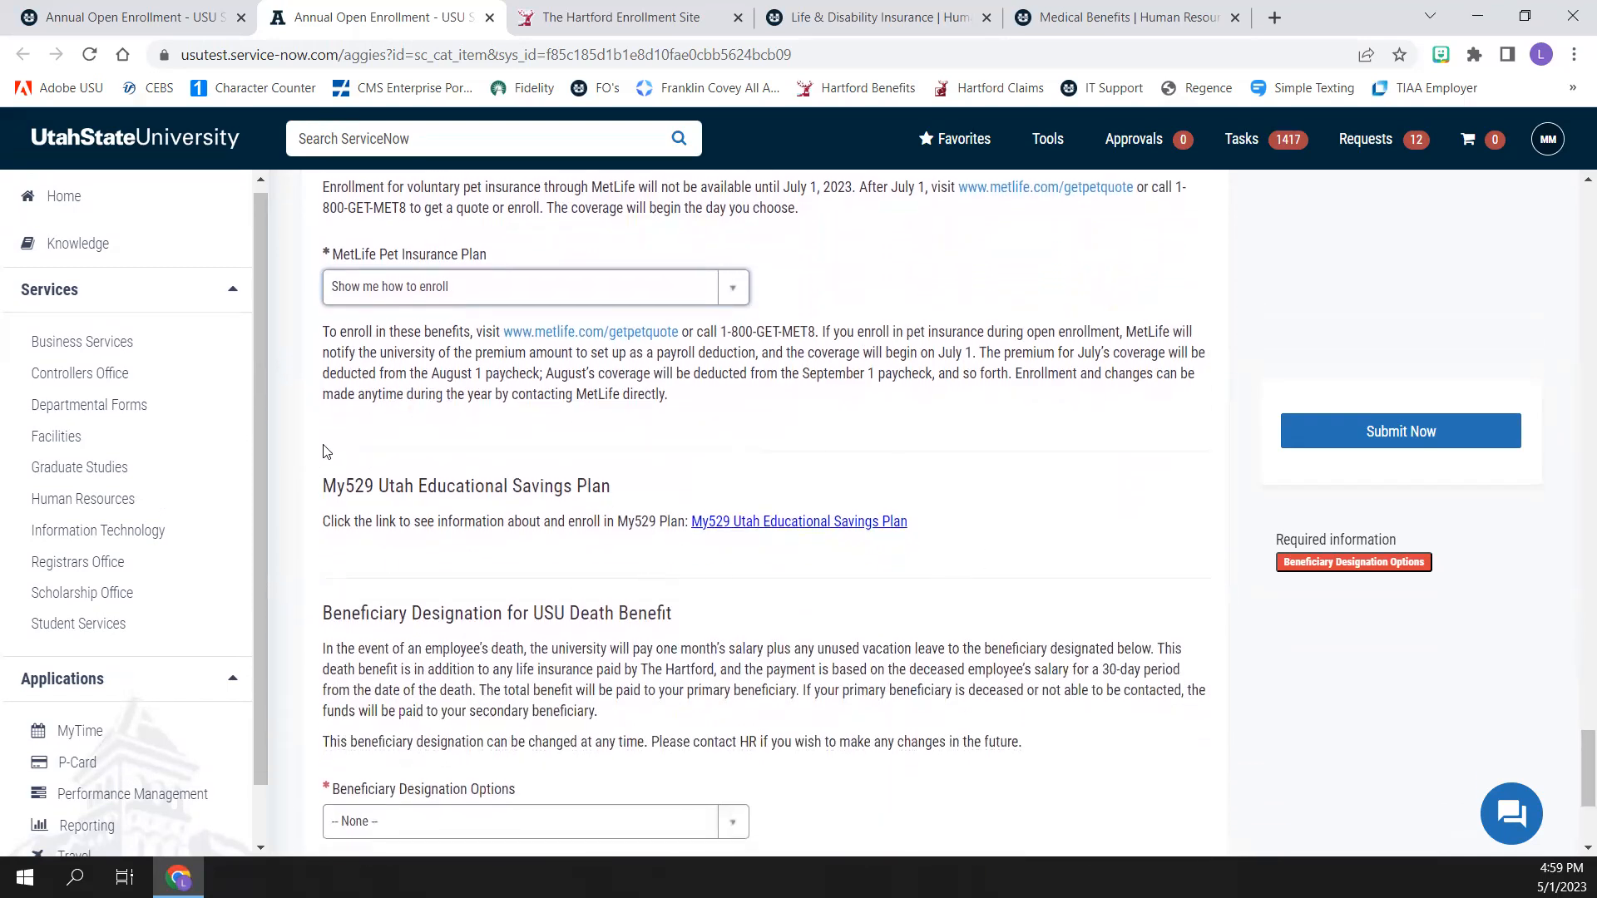
click(753, 530)
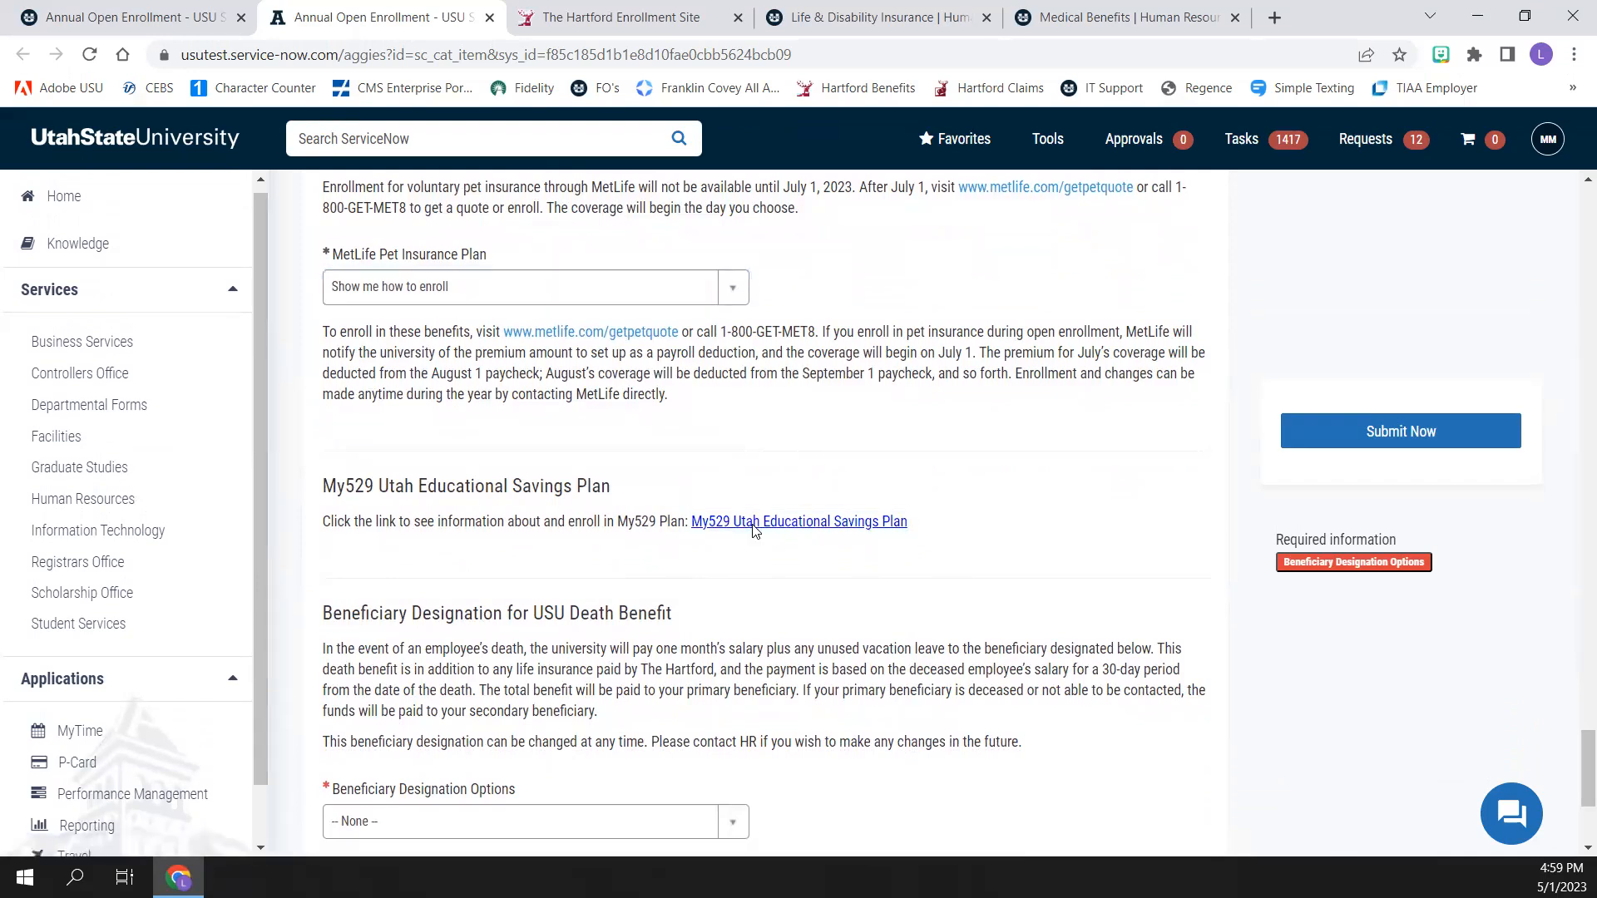
scroll(1133, 514, down, 1)
scroll(1133, 513, down, 1)
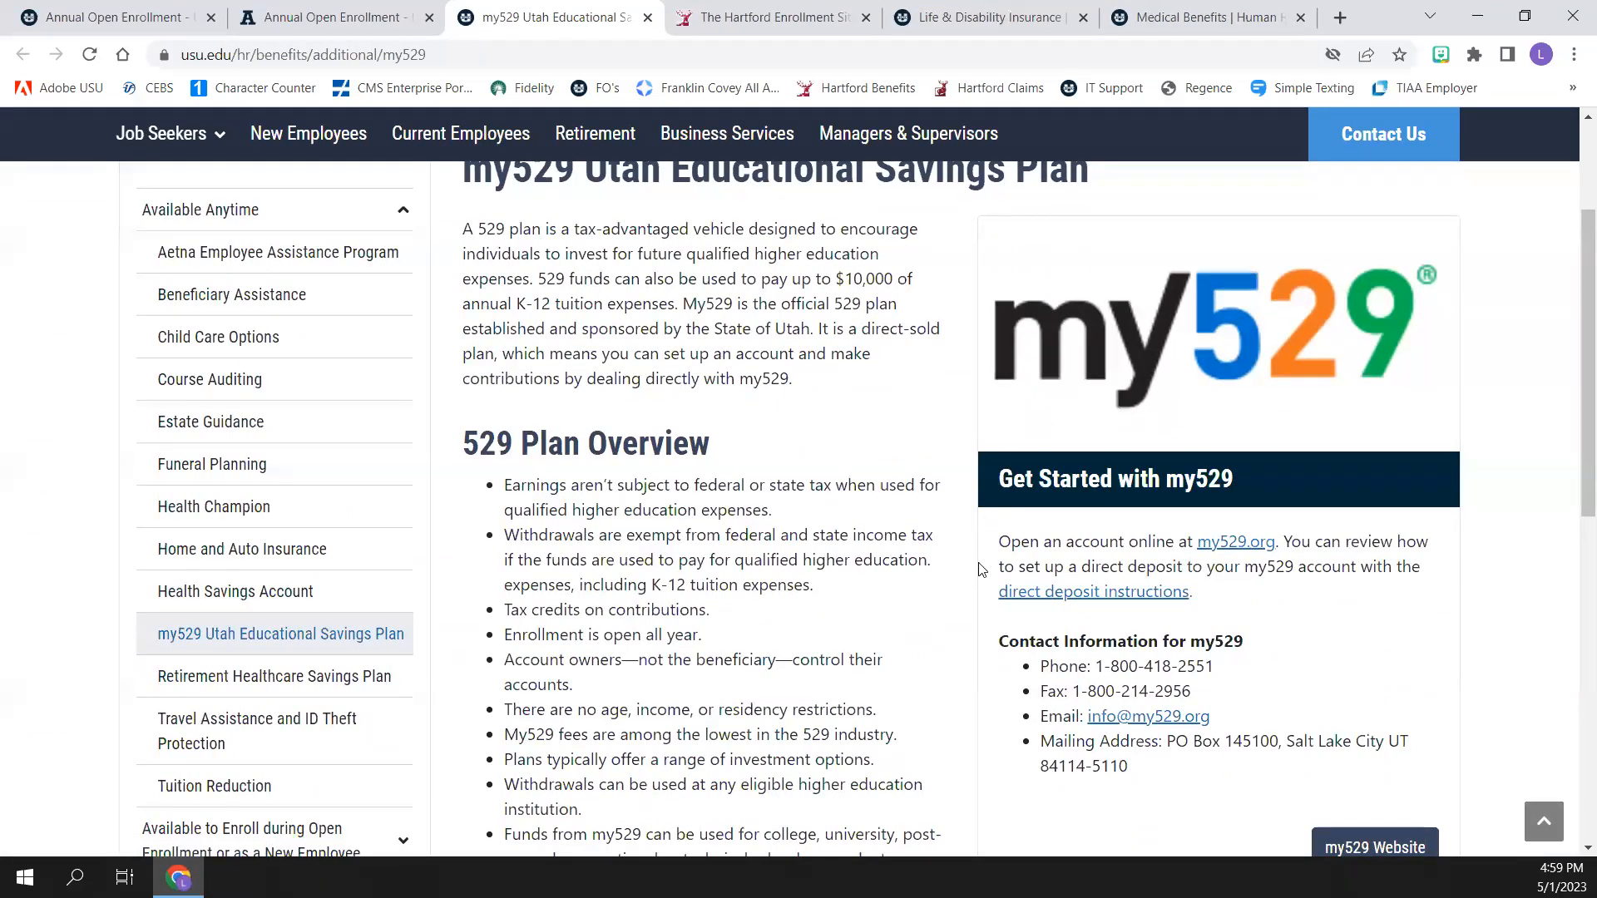
click(275, 25)
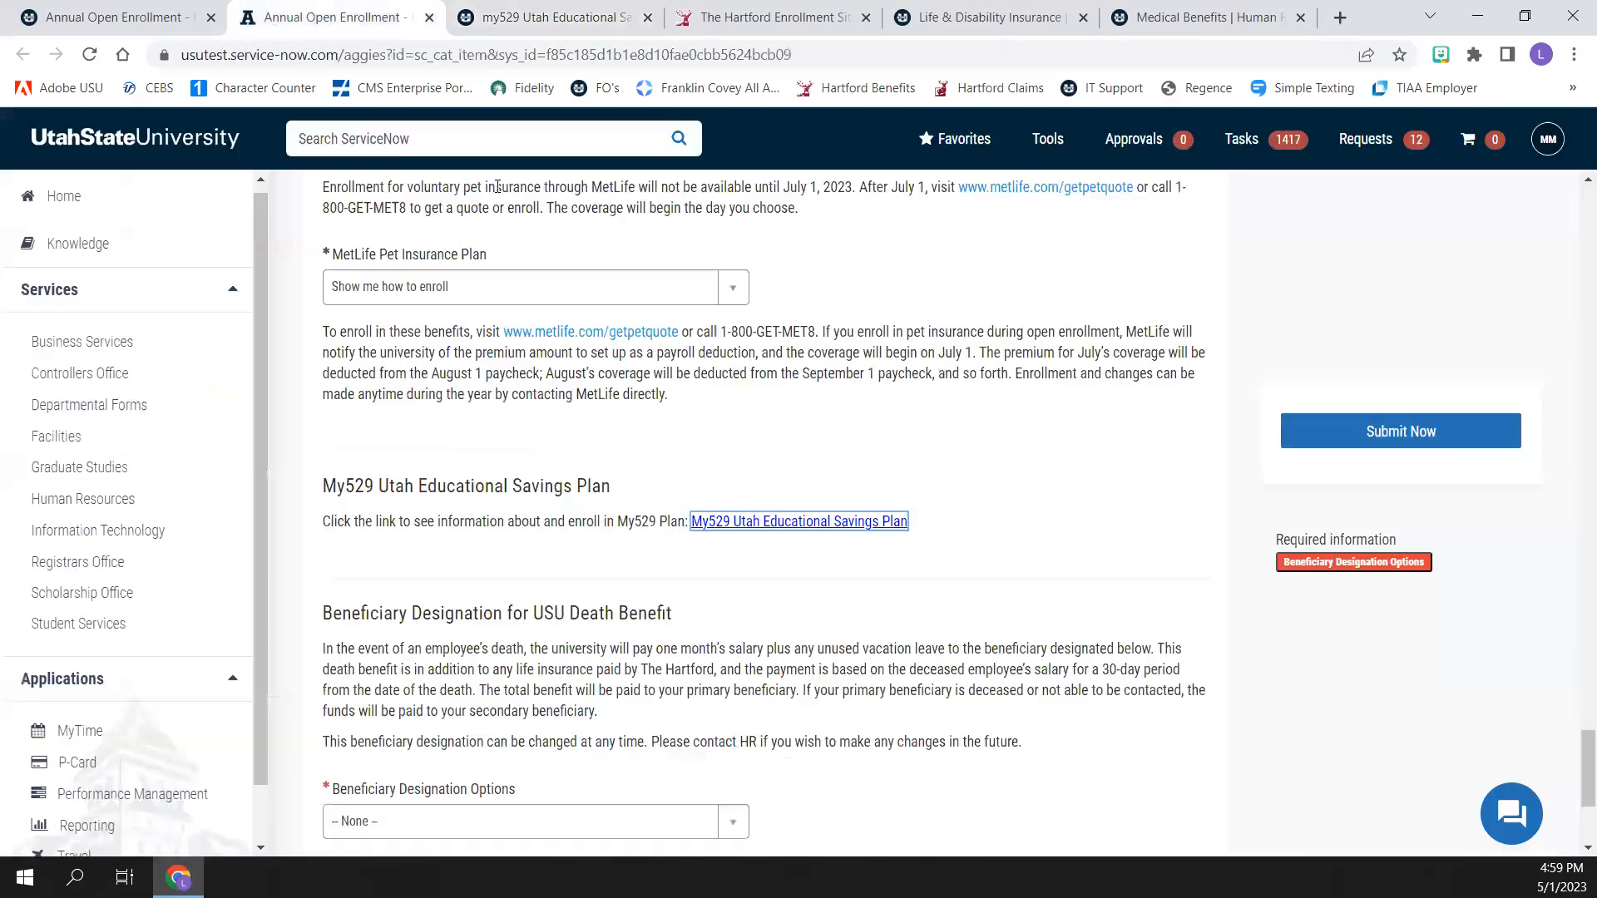
Choose Designate my Beneficiary(s) for the USU death benefit and enter Disney Corp as primary beneficiary with the relationship Trust
scroll(580, 499, down, 2)
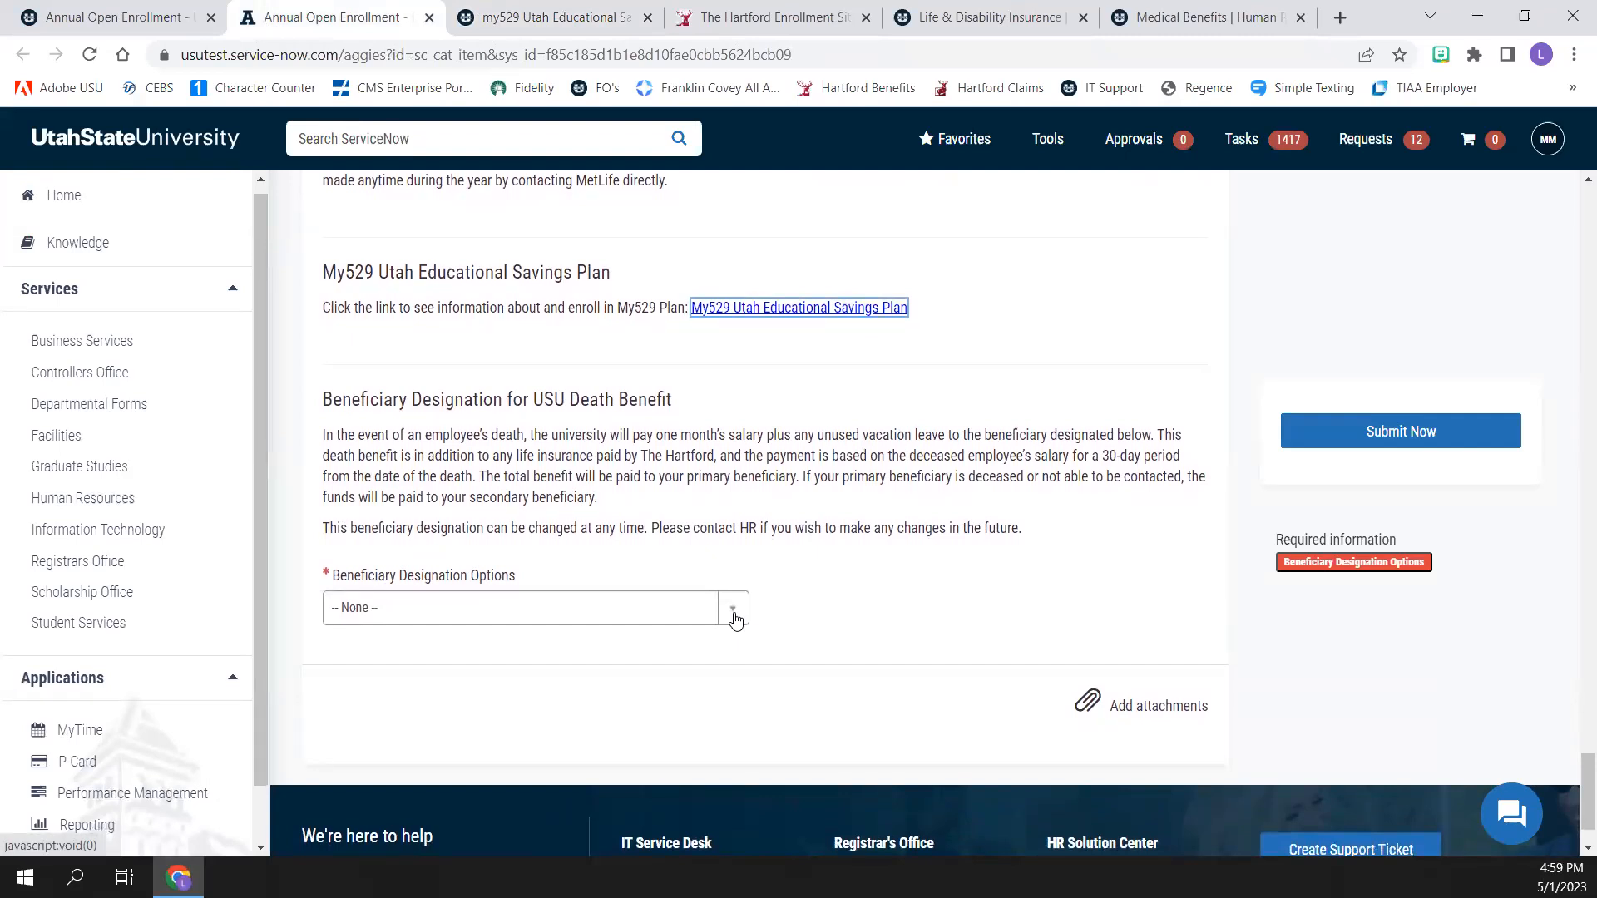
click(735, 617)
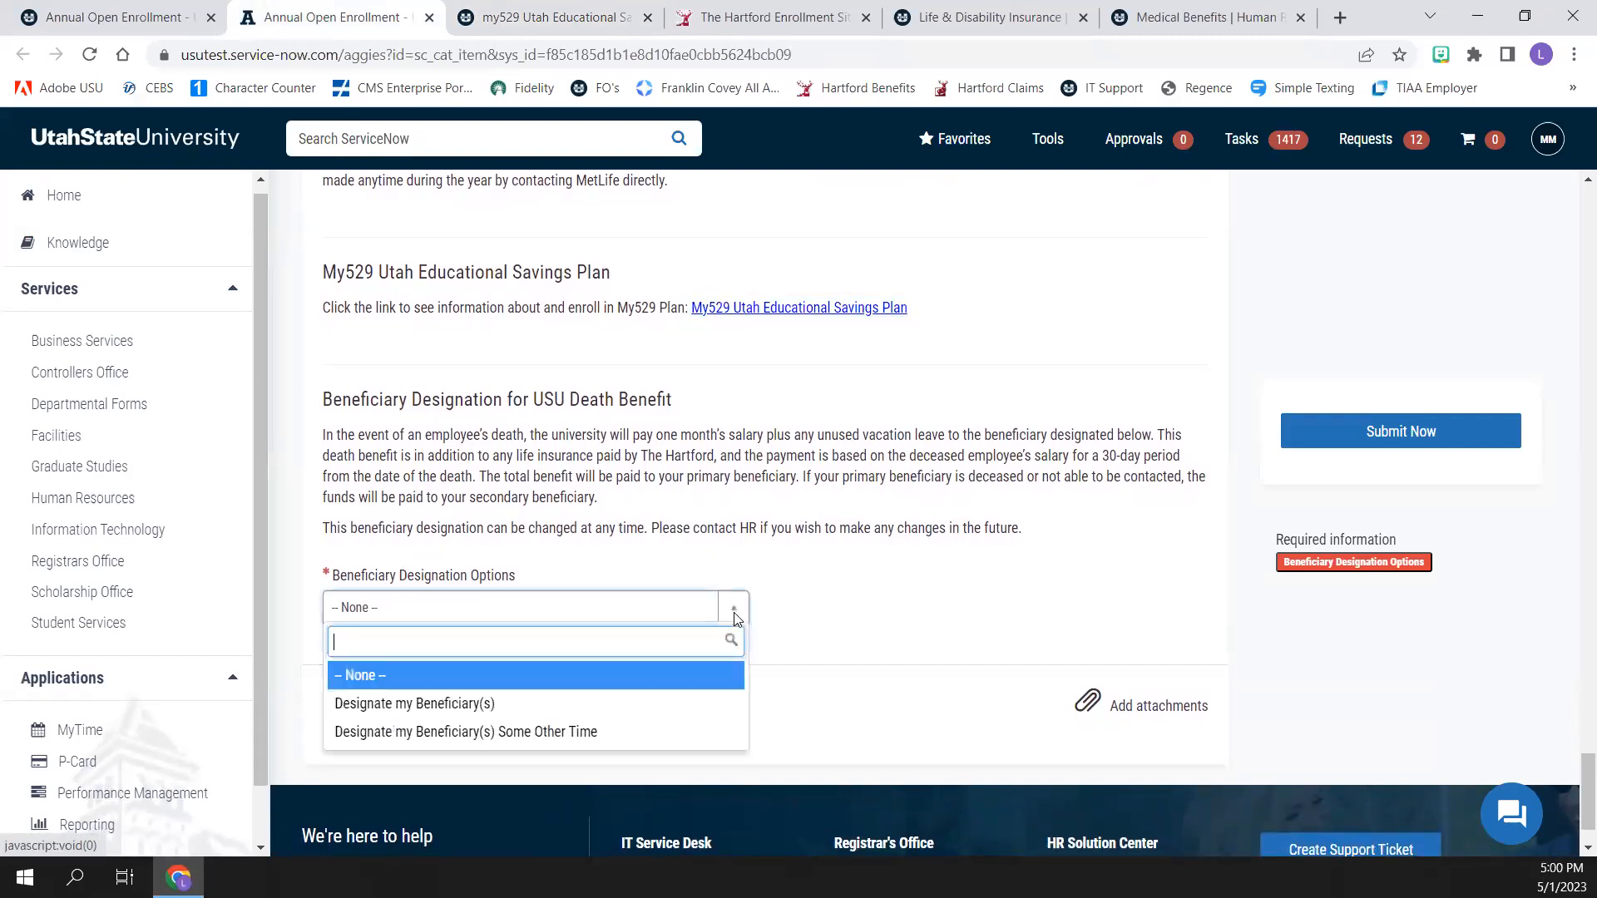
click(486, 707)
click(411, 726)
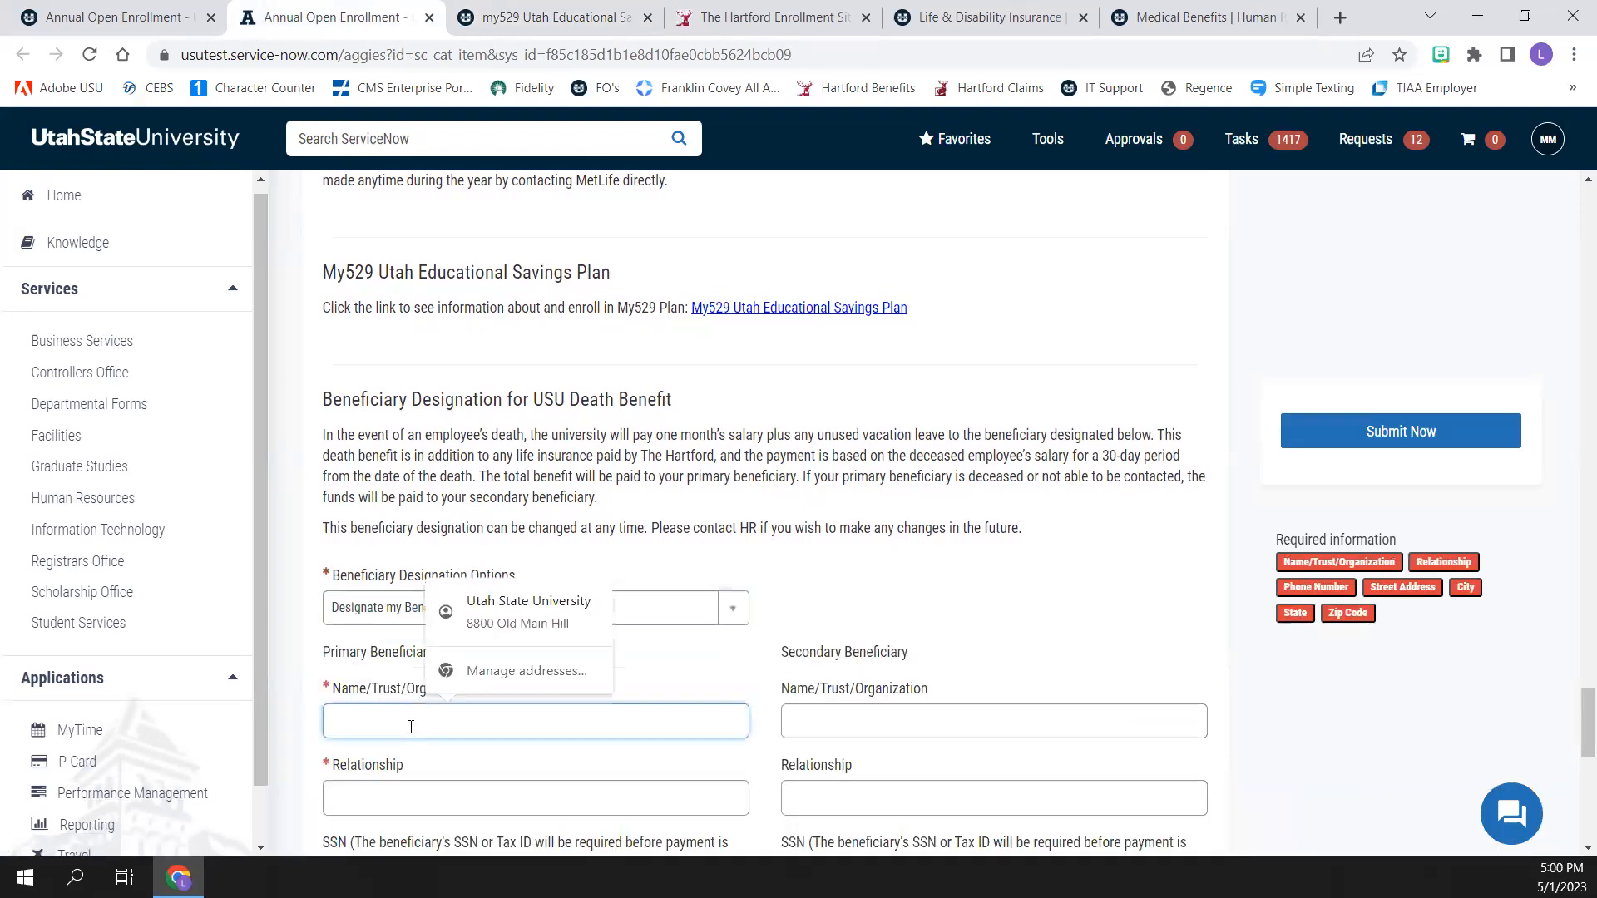
text(Disney)
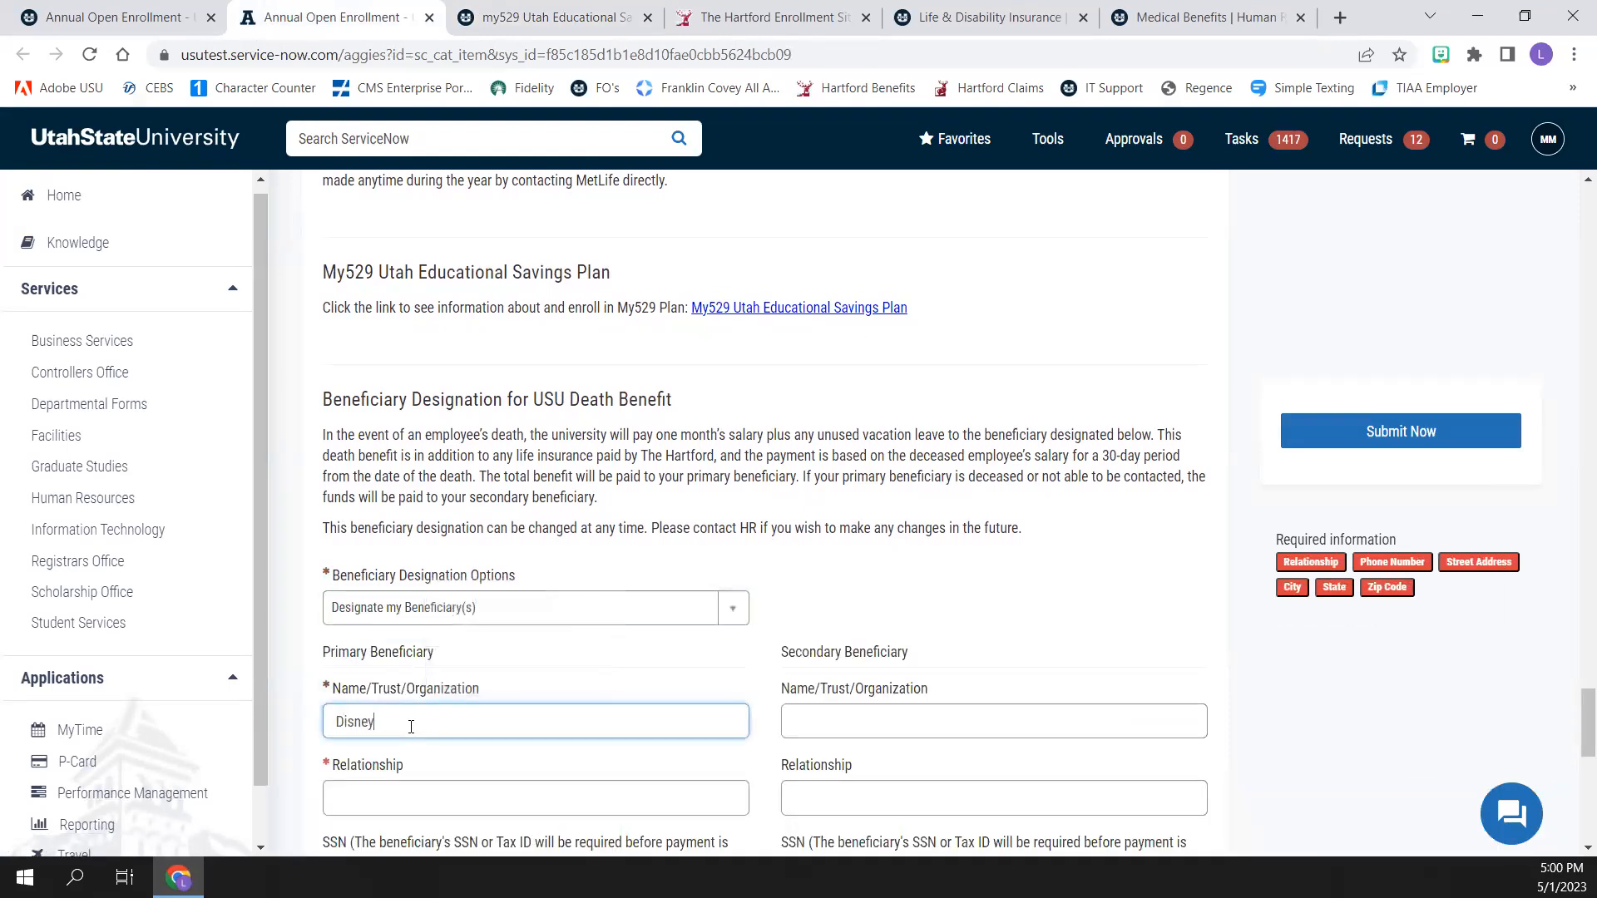
text( Corp)
key(Tab)
text(Trust)
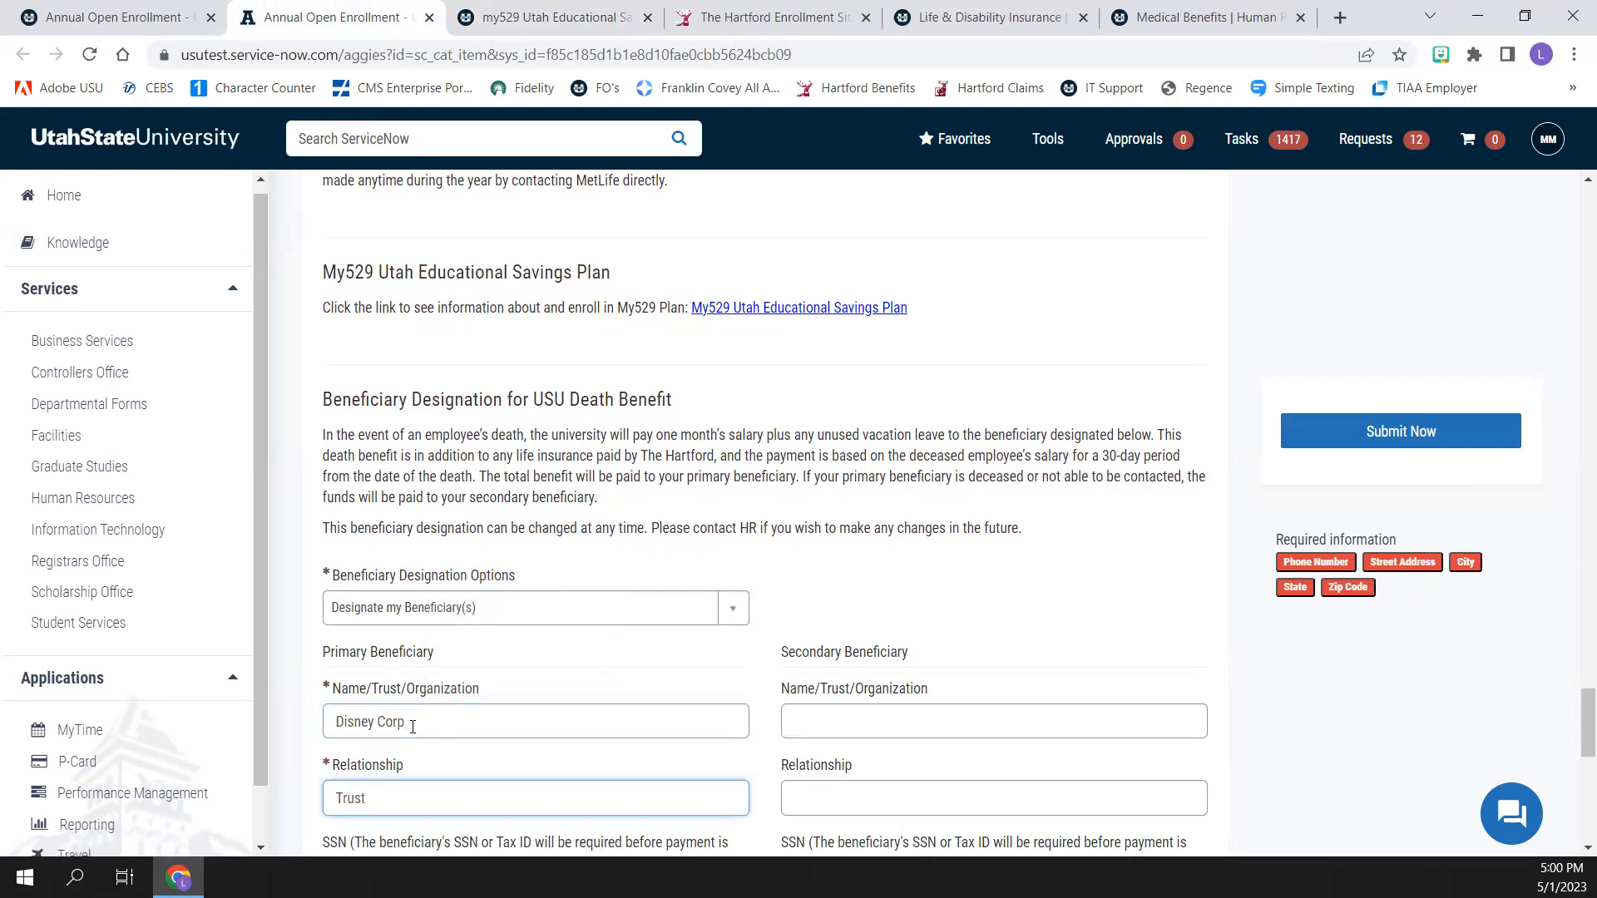
Enter the primary beneficiary's phone number
scroll(414, 738, down, 2)
scroll(414, 737, down, 3)
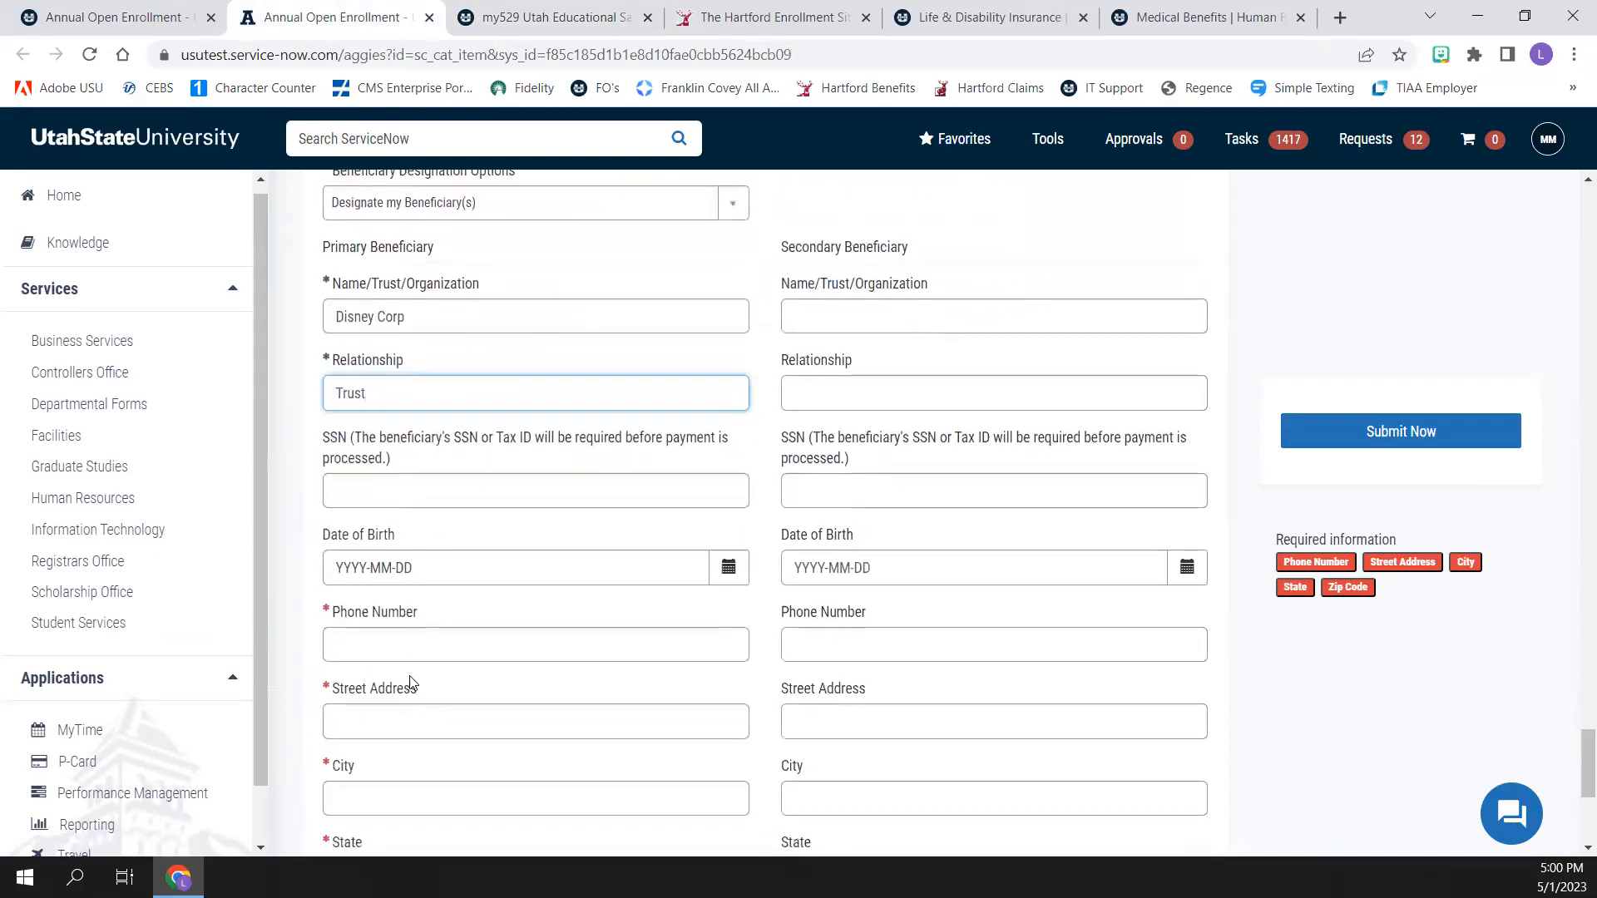
click(381, 632)
text(5)
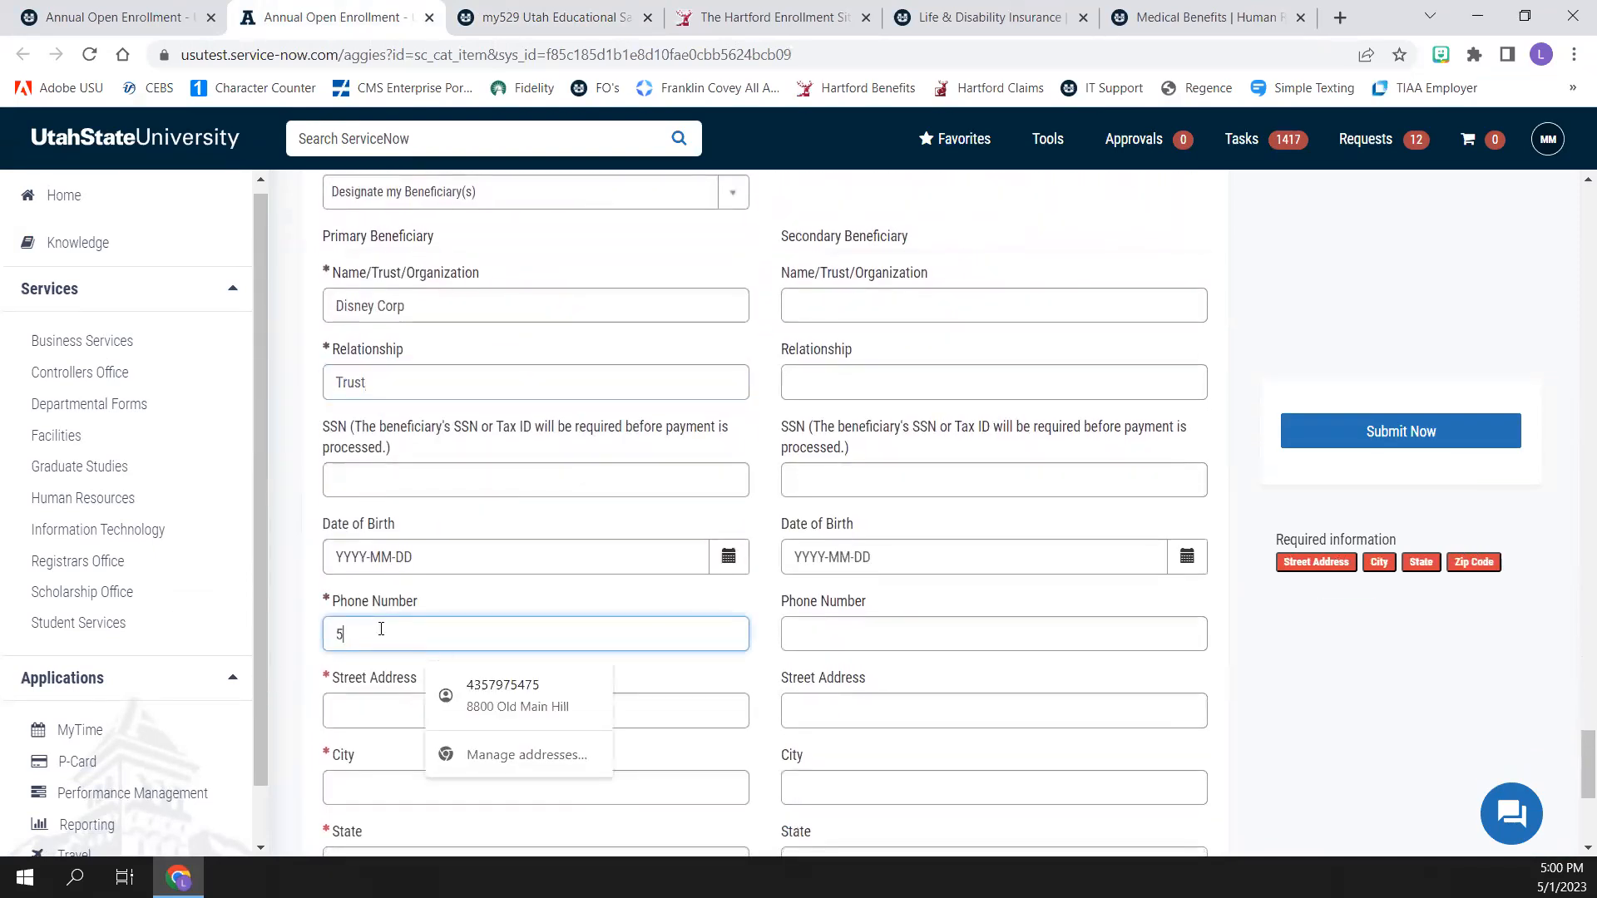
text(555555555)
Fill in the primary beneficiary's street address, city, state and zip code
key(Tab)
text(123 D)
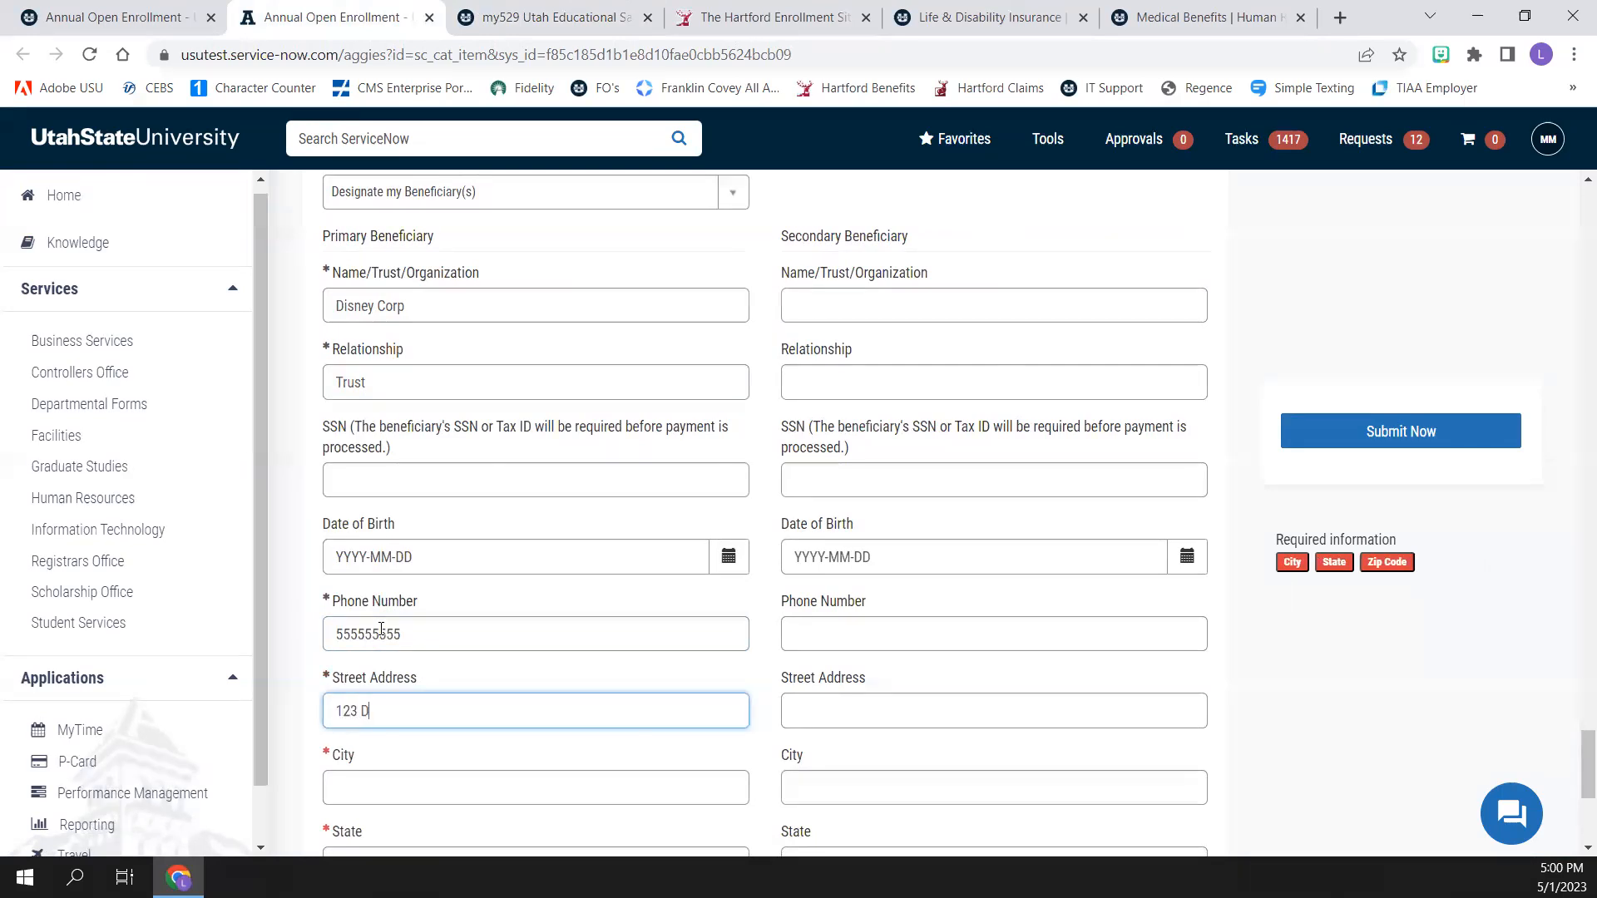
text(isney Way)
key(Tab)
text(Anaheim)
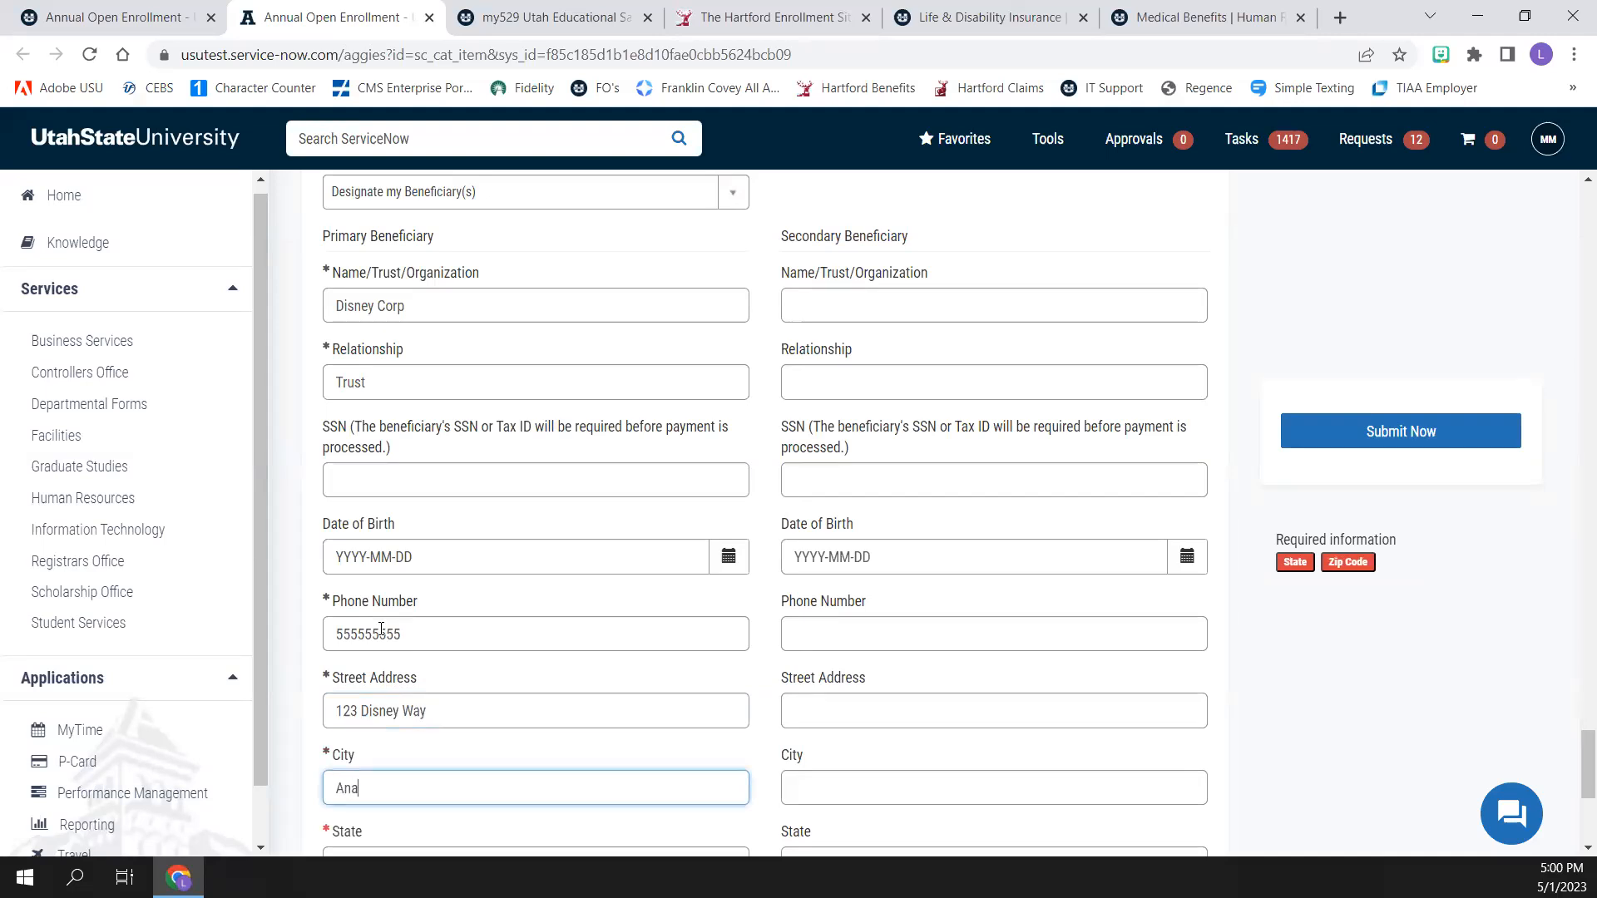
key(Tab)
text(CA)
key(Tab)
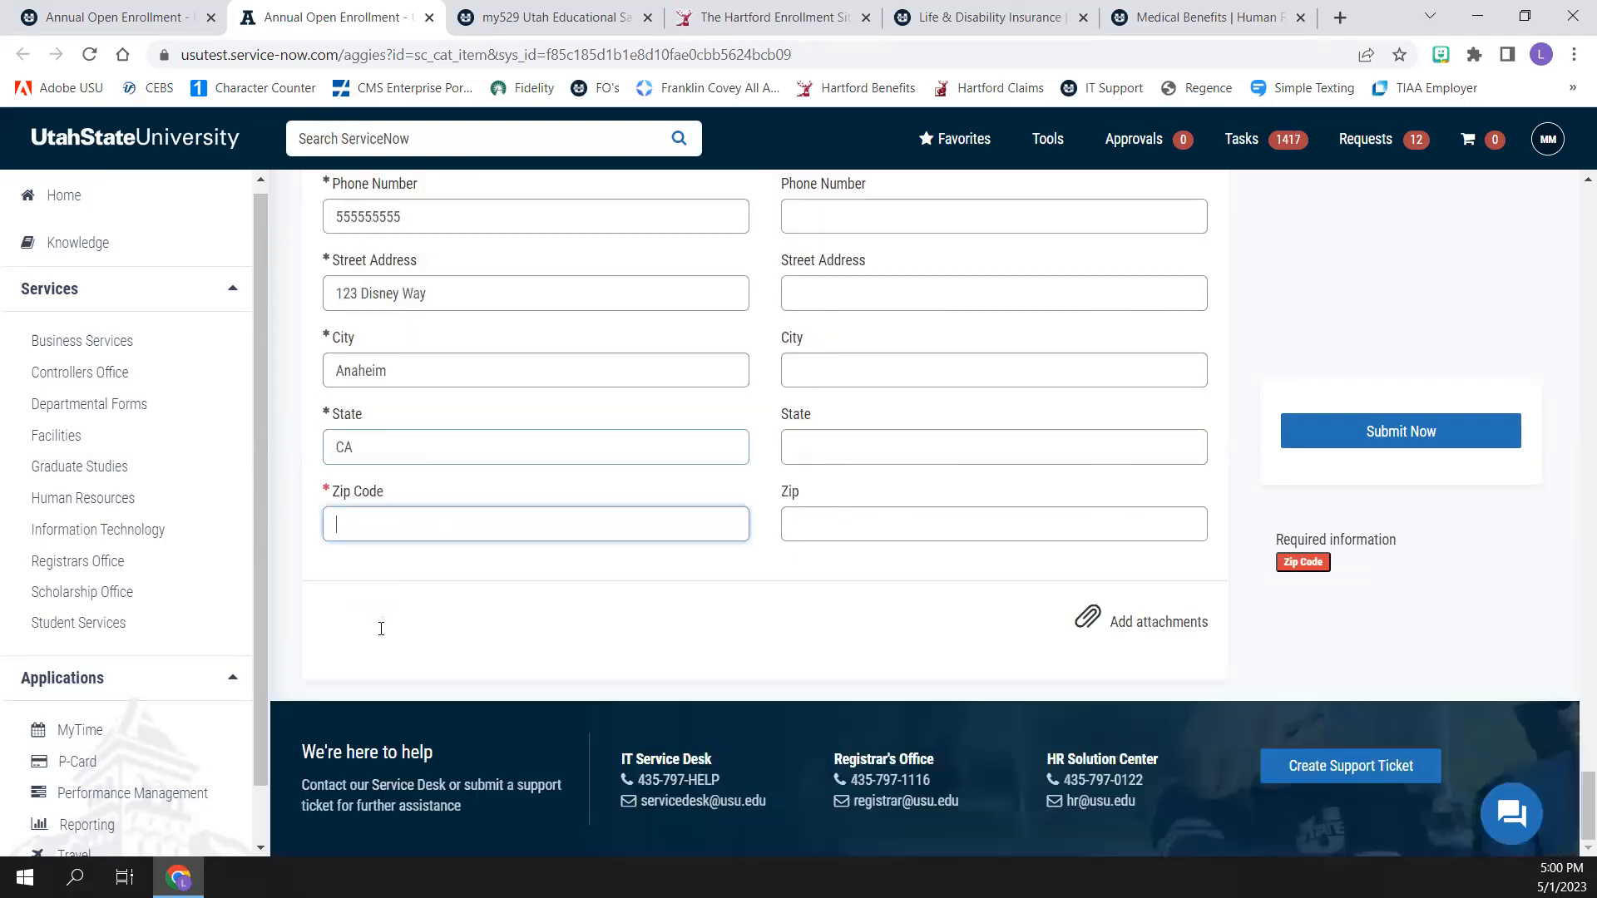
text(12345)
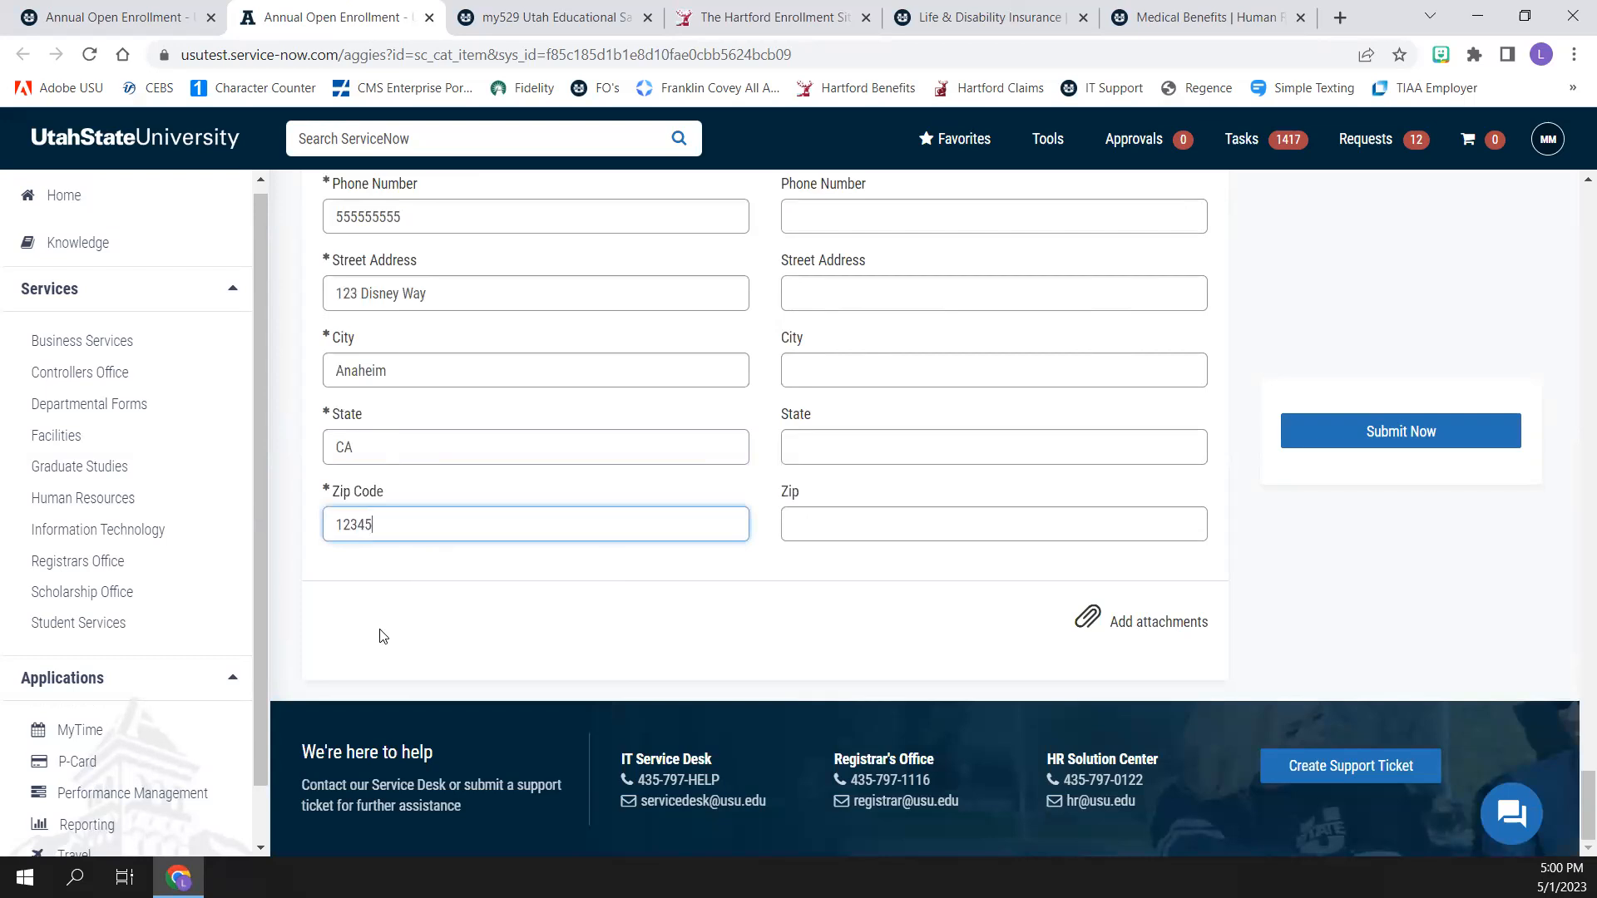
key(Tab)
key(Tab)
Set the Annual Enrollment Review & Verification authorization for paycheck premium deductions to Yes
scroll(396, 630, down, 10)
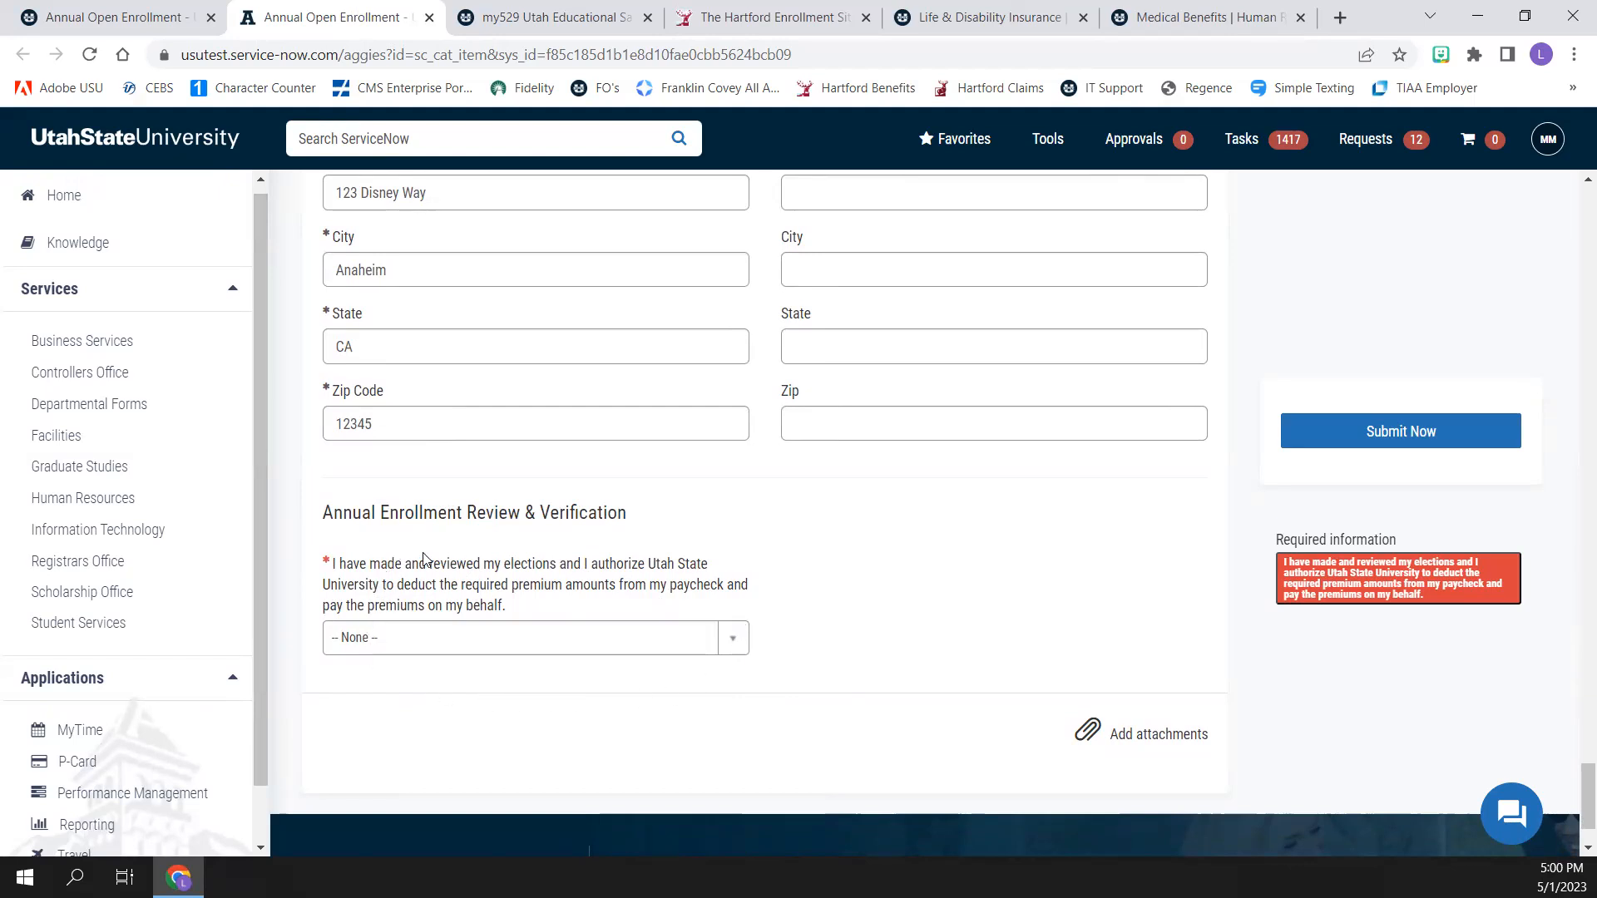
click(746, 650)
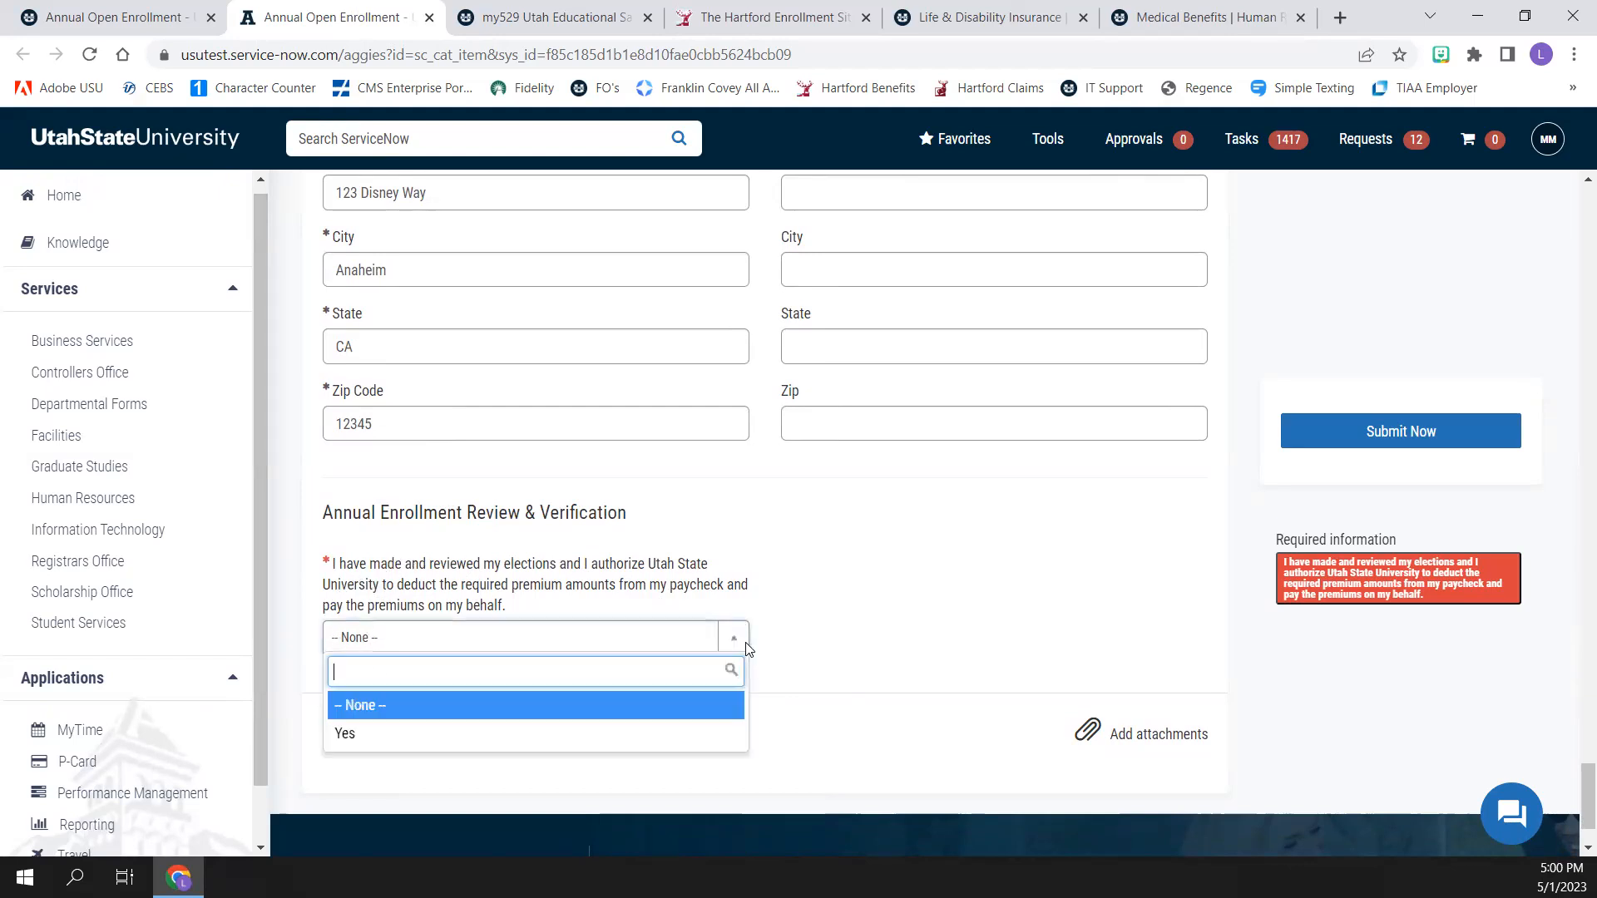
click(347, 735)
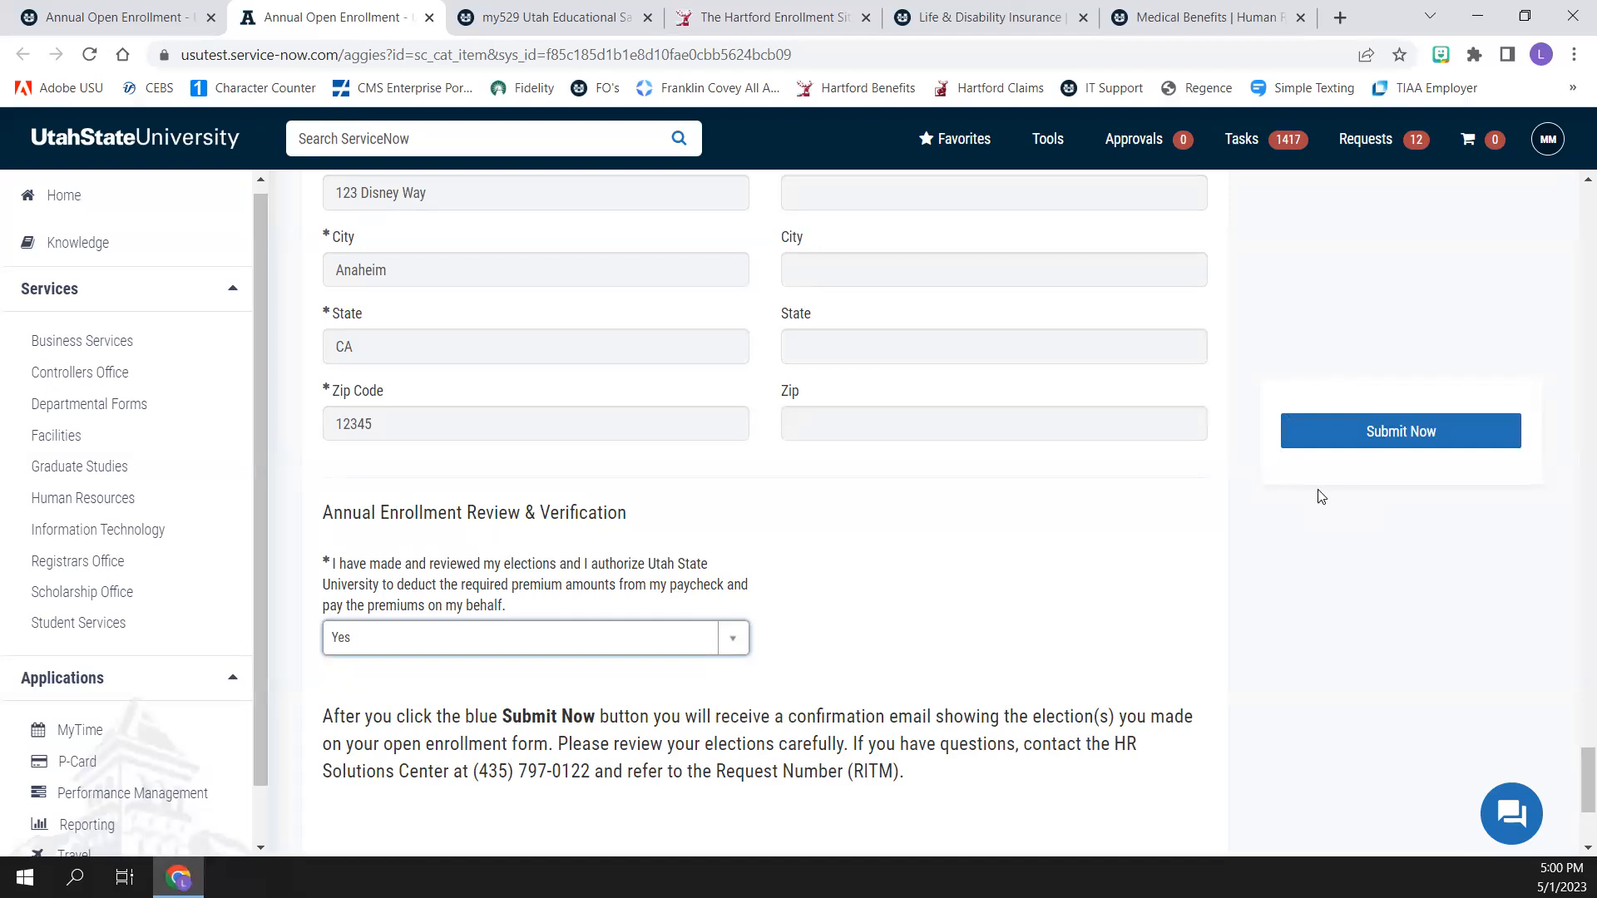
Submit the enrollment form and decline the browser's offer to save the beneficiary's address
click(1339, 445)
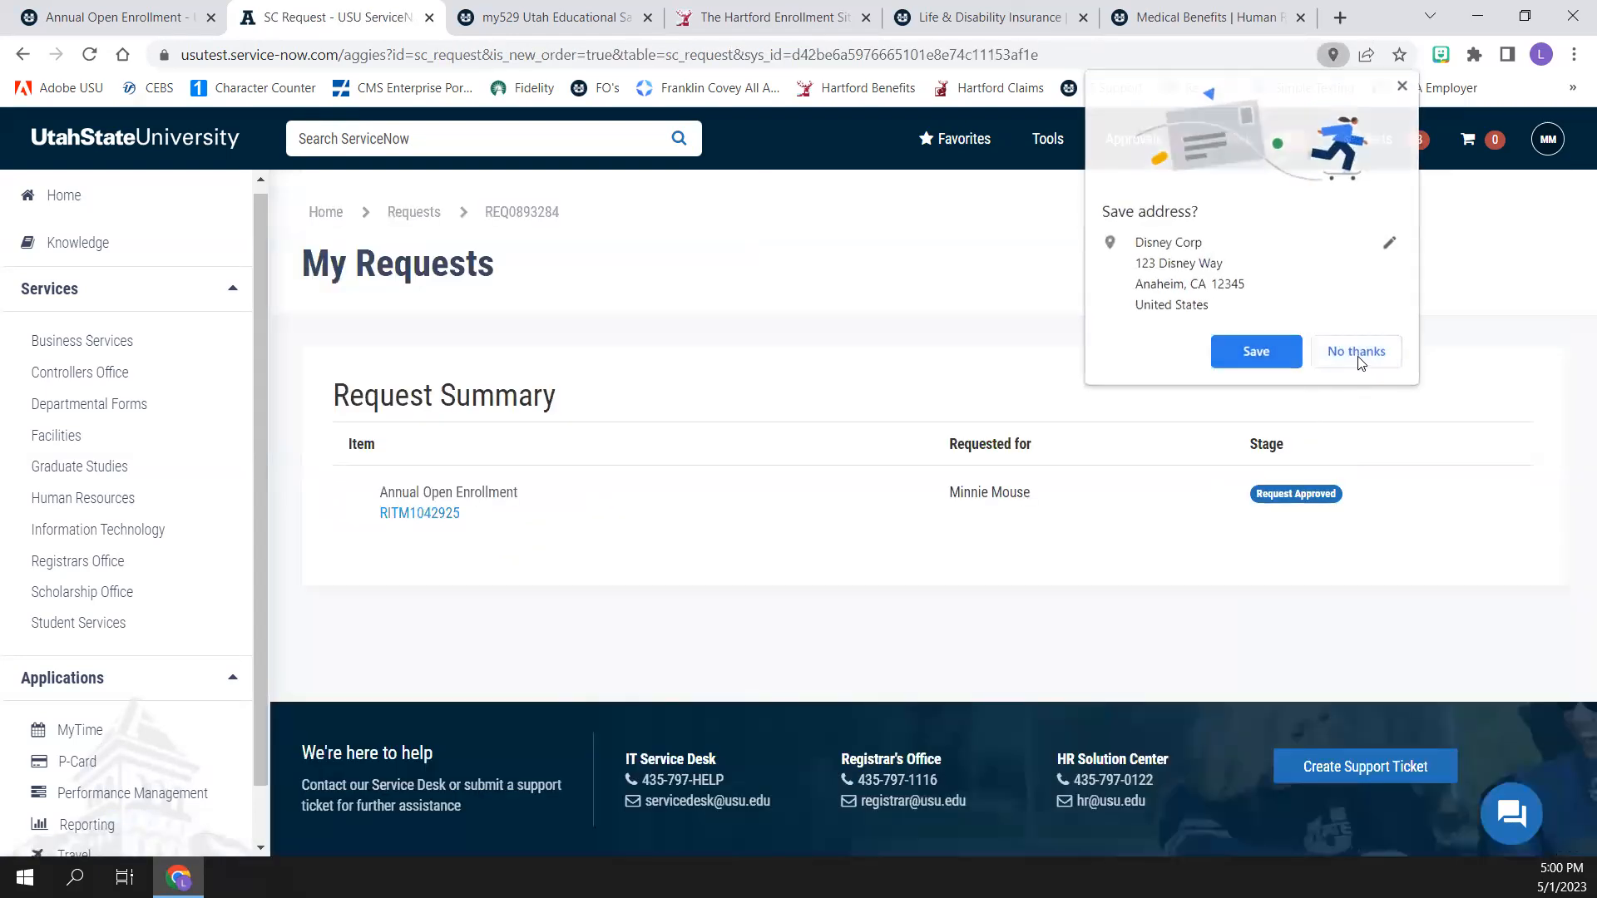
click(1358, 352)
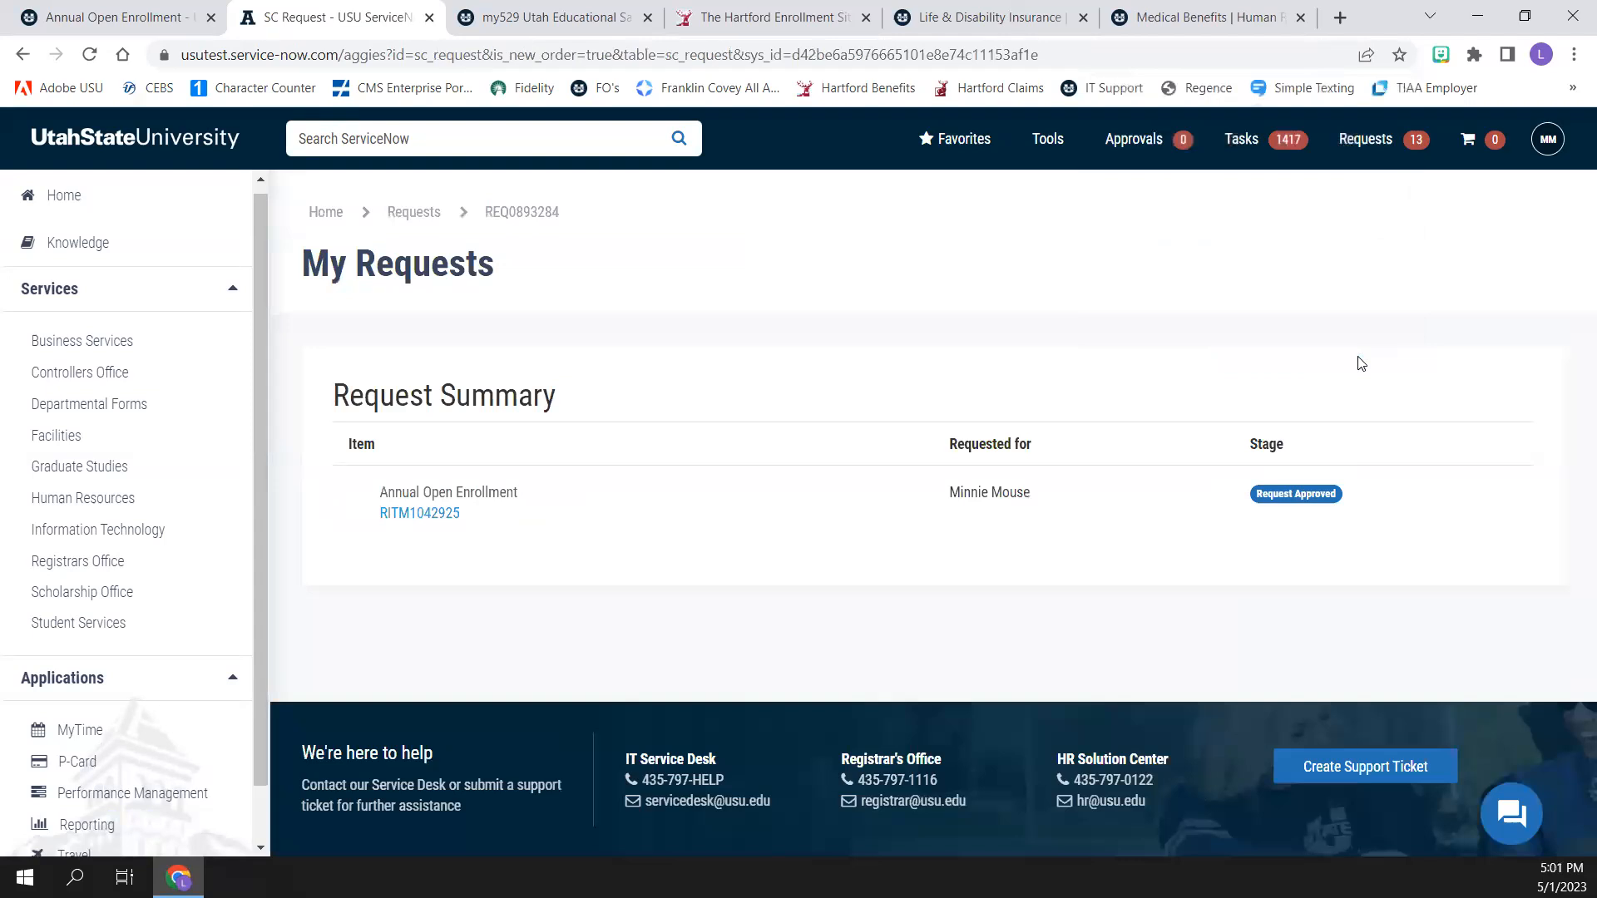